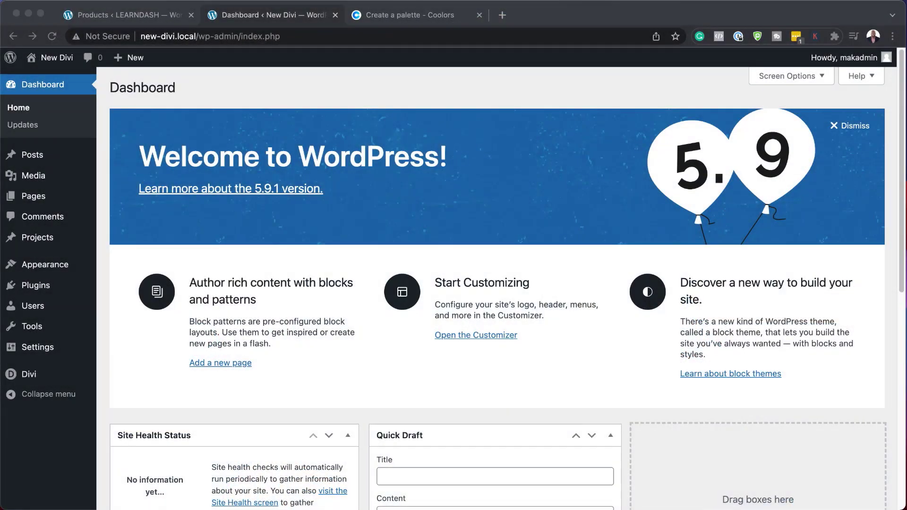
- Add a new WordPress page titled 'Divi' and launch the Divi Builder on it
mouse_move(59, 198)
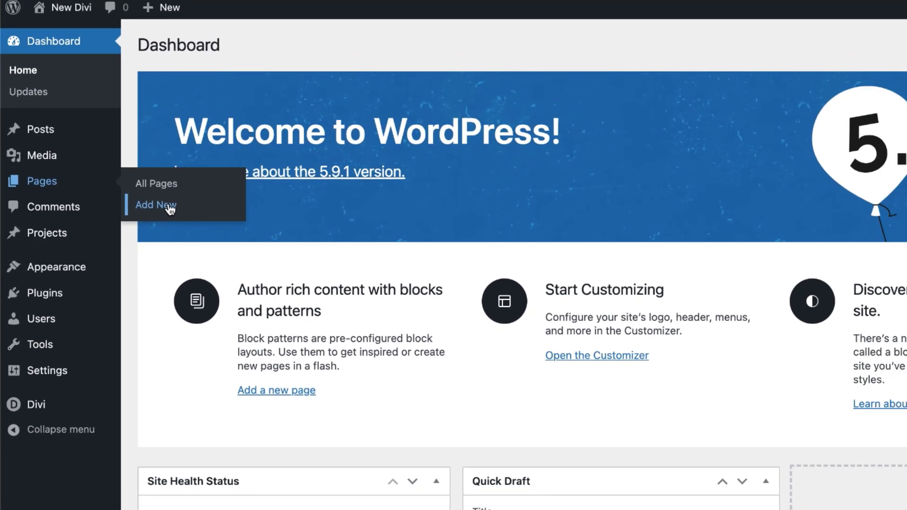
left_click(191, 200)
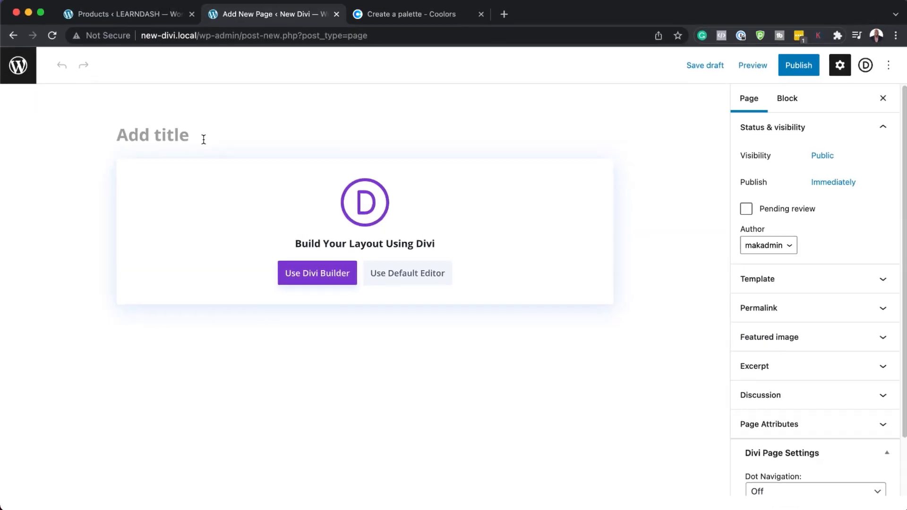
type("Divi")
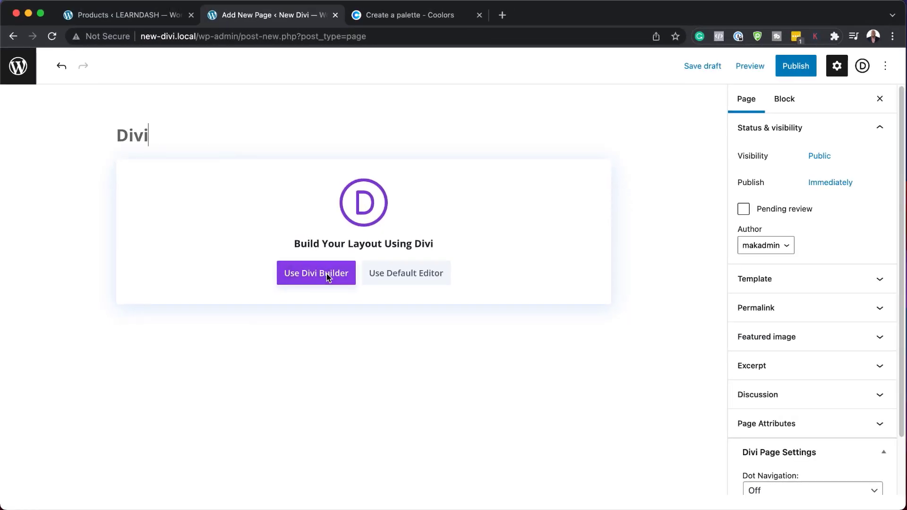
left_click(326, 273)
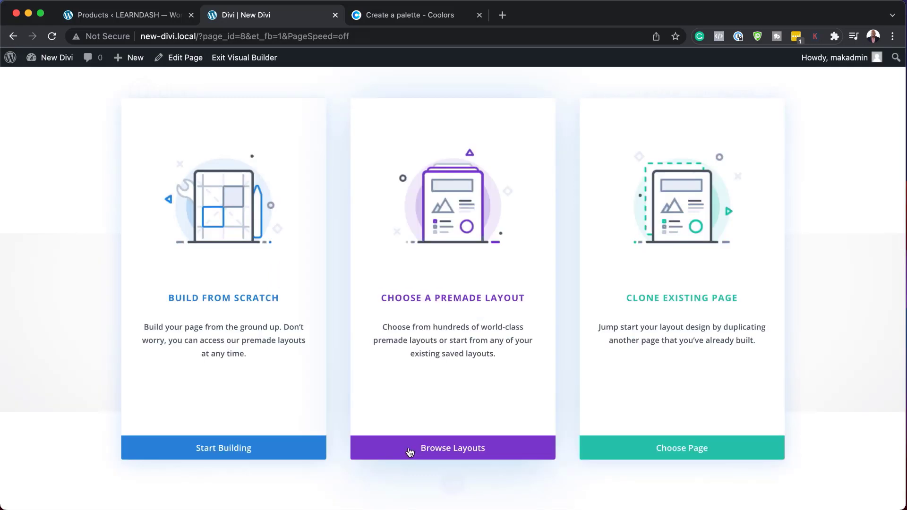
- Build from scratch, insert a Regular section, and bring up its Insert Row layouts
left_click(262, 305)
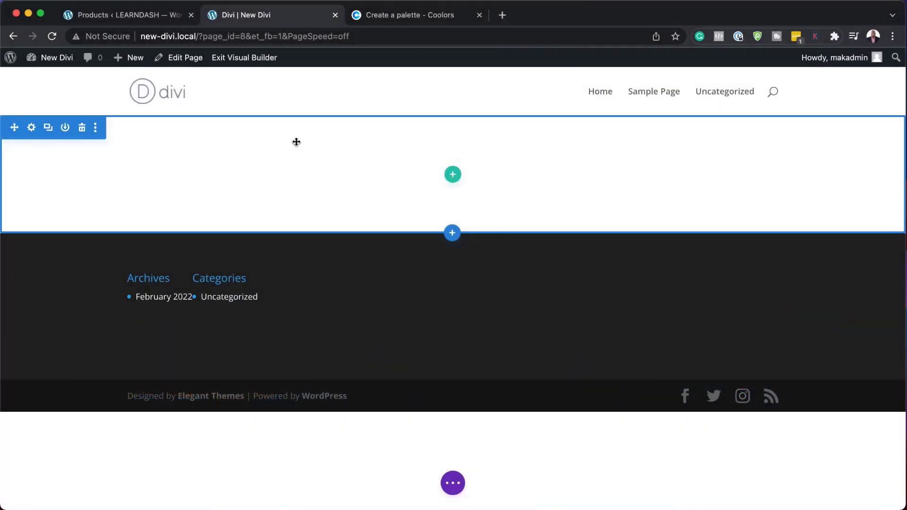
left_click(452, 232)
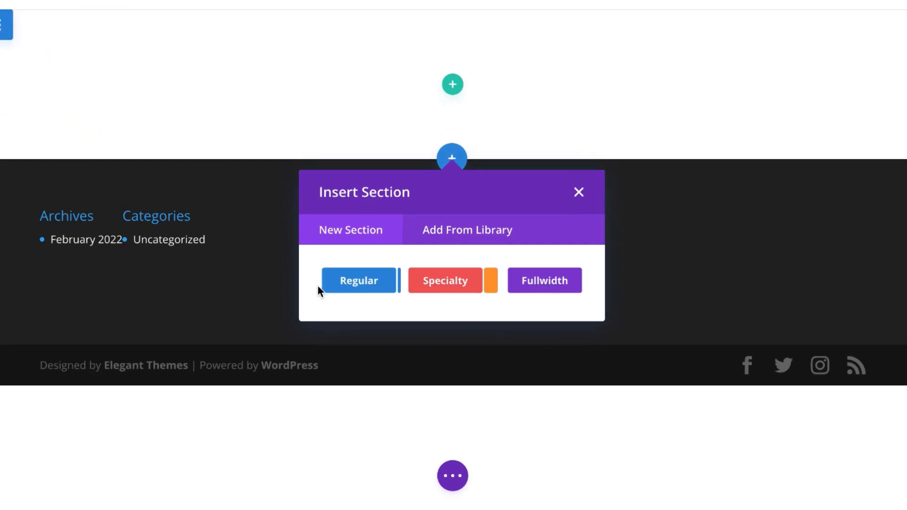
left_click(362, 284)
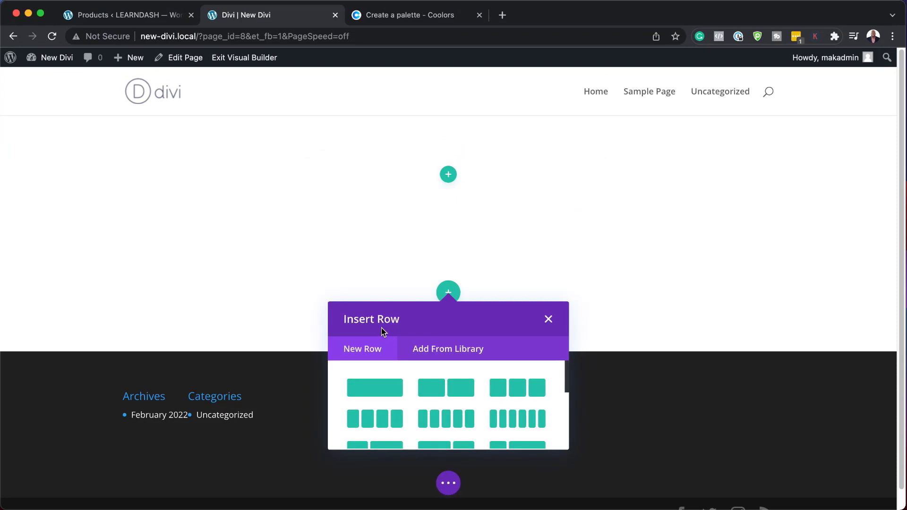
left_click(72, 155)
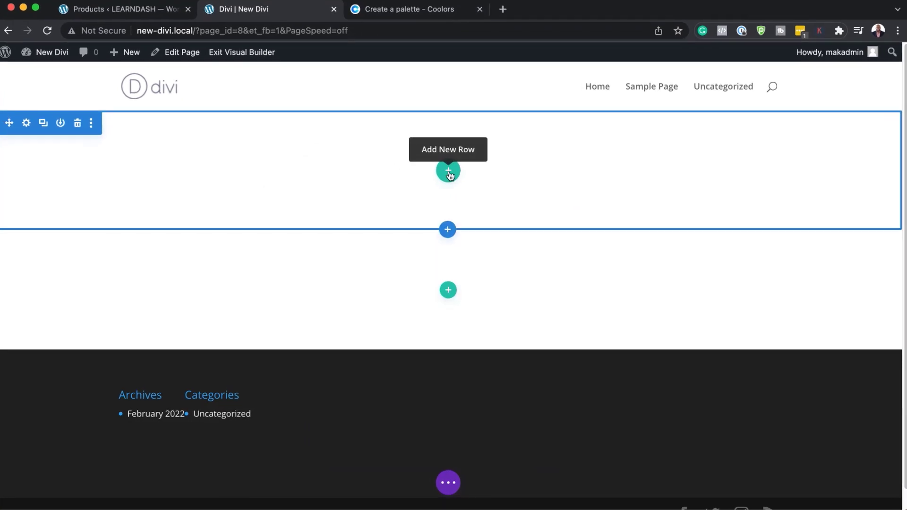
left_click(448, 146)
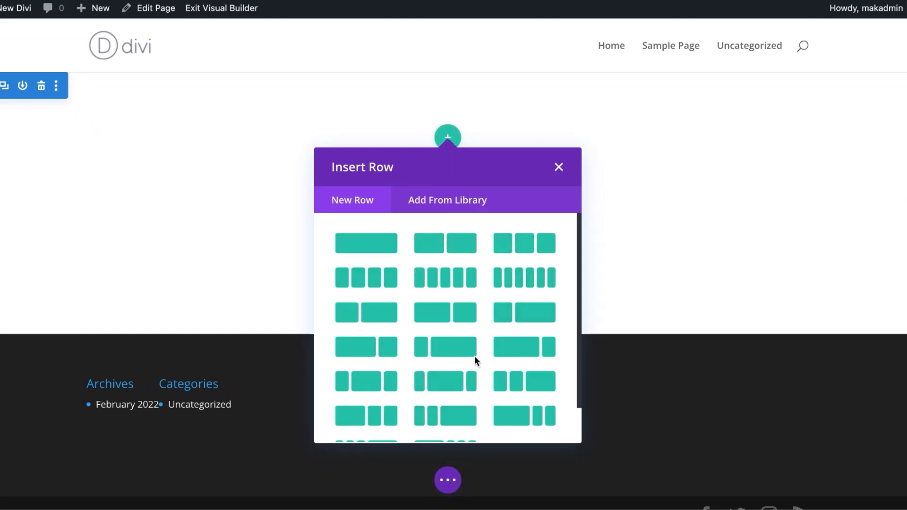
- Insert a two-column row, add a Text module found by searching 'text', and dock its settings
left_click(467, 250)
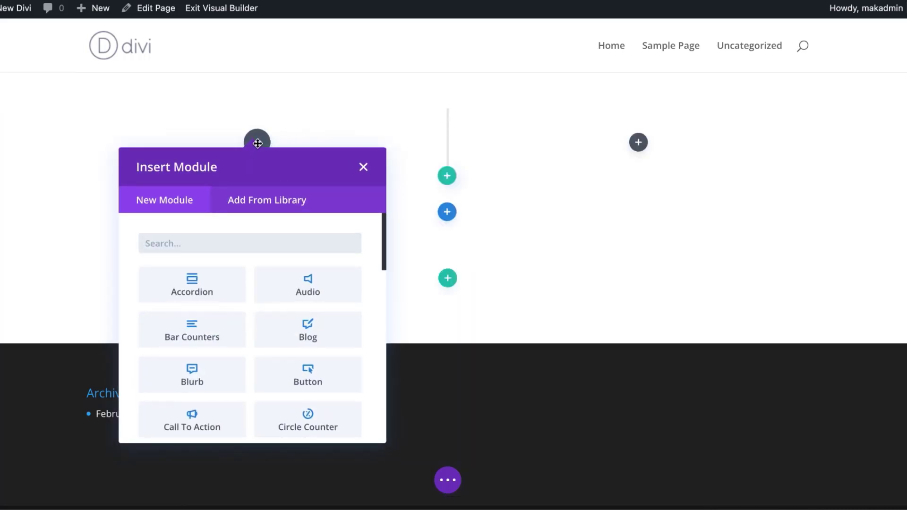
left_click(188, 246)
scroll(304, 326, "down", 3)
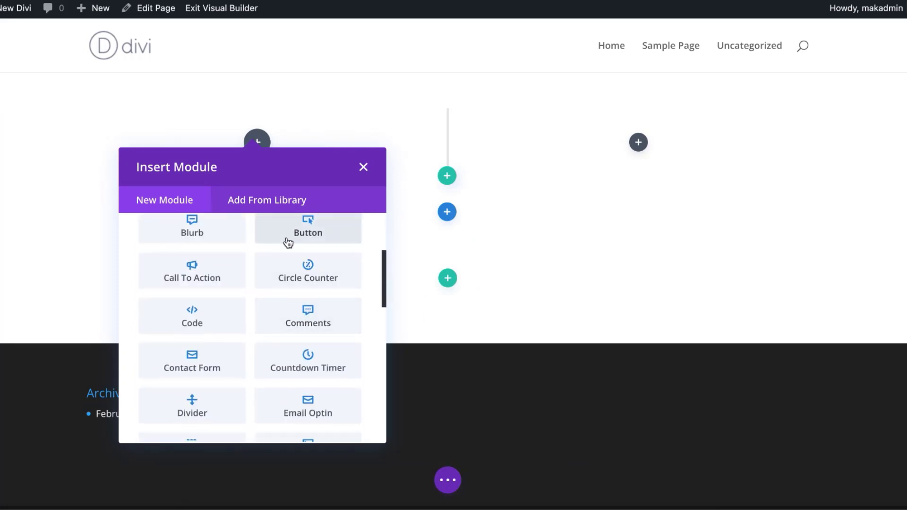
scroll(278, 255, "up", 3)
left_click(197, 246)
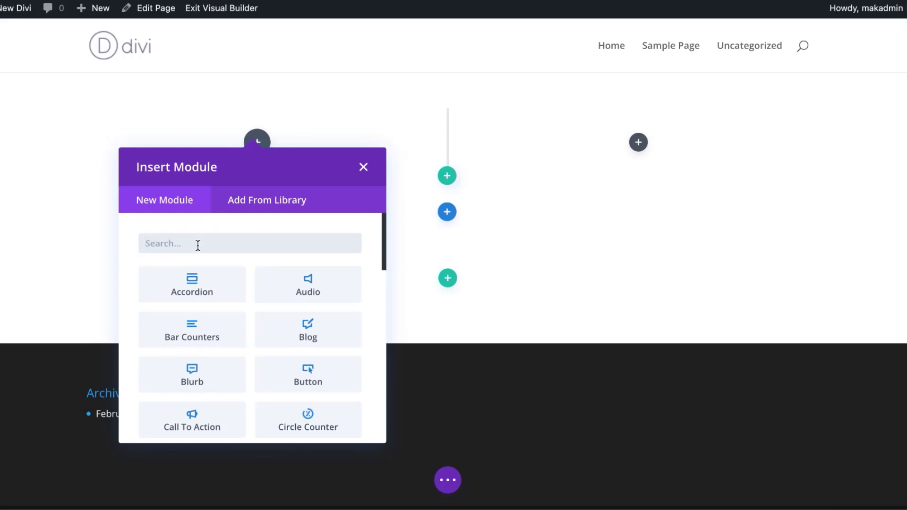
type("tex")
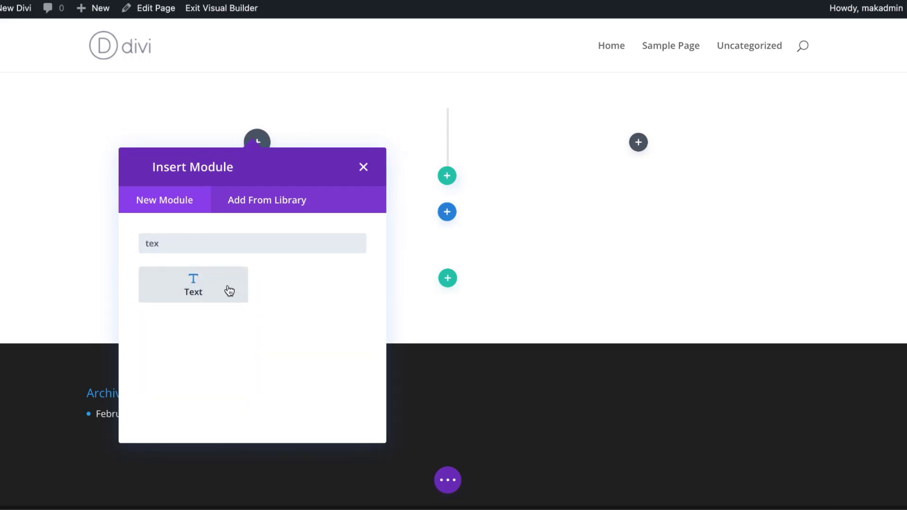
type("t")
left_click(222, 291)
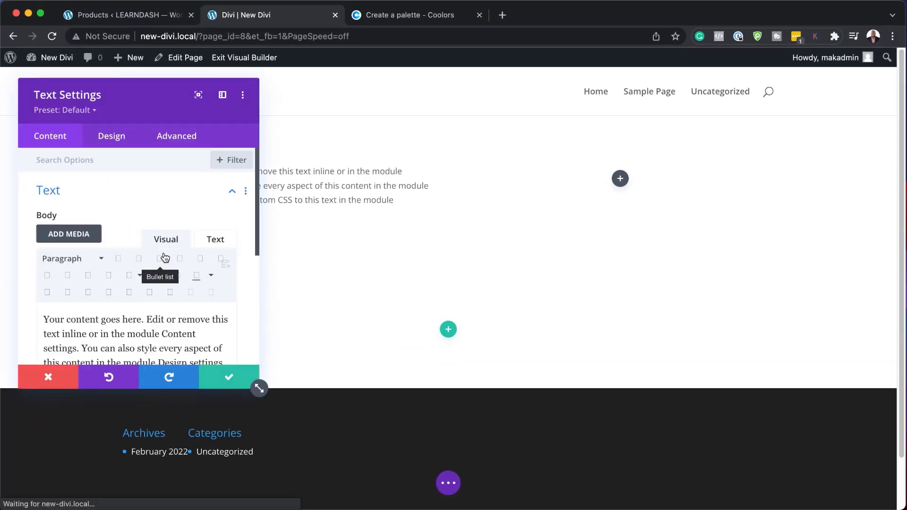
left_click_drag(139, 97, 160, 114)
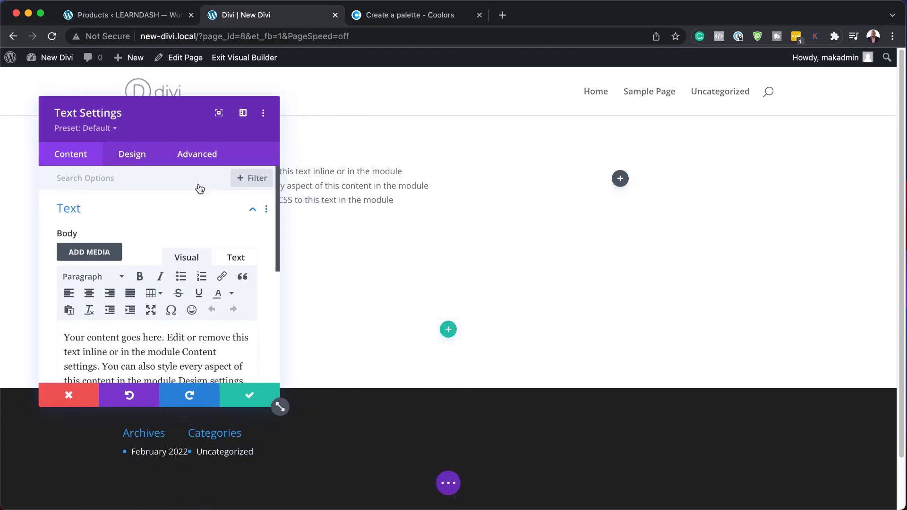
left_click(243, 114)
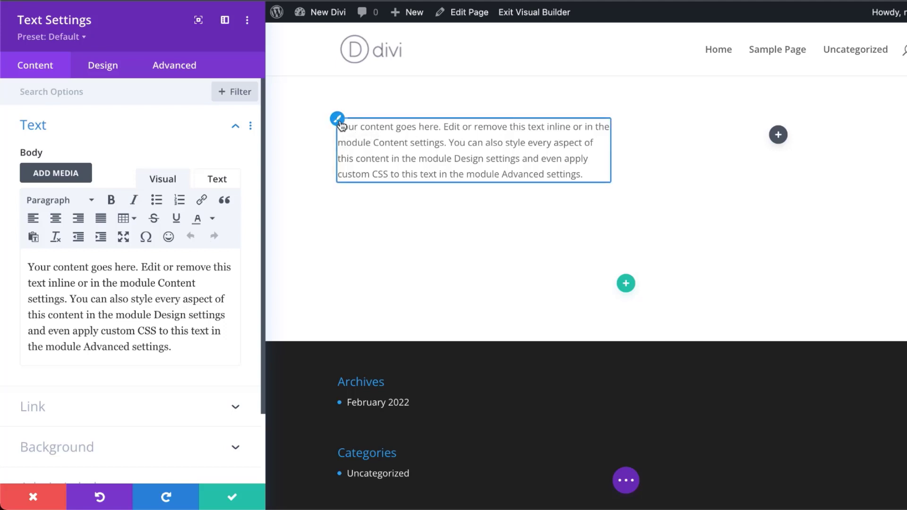
- In the Text module's Design tab, set the Text Font to Poppins
left_click(338, 120)
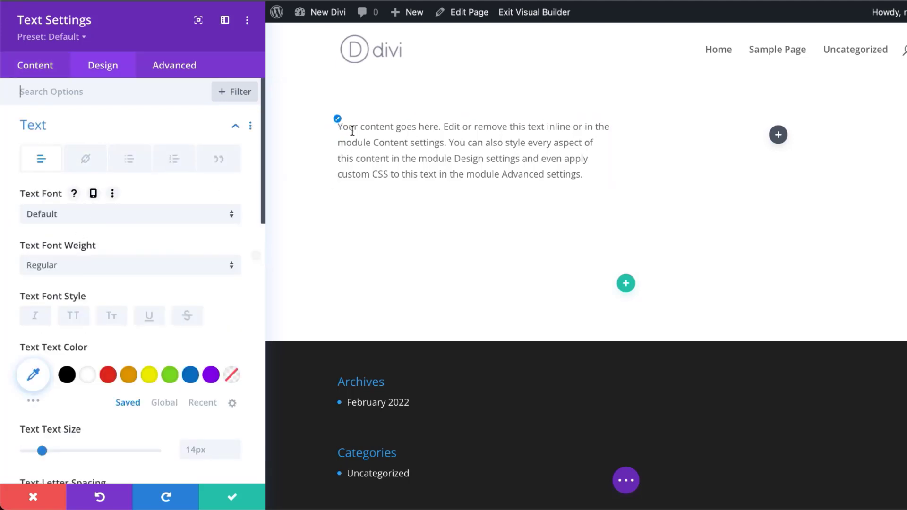
left_click(61, 218)
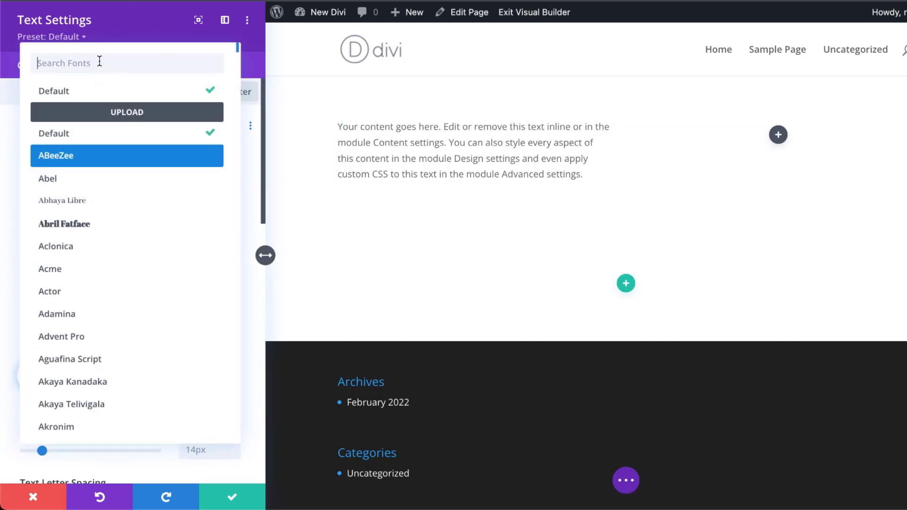
type("pop")
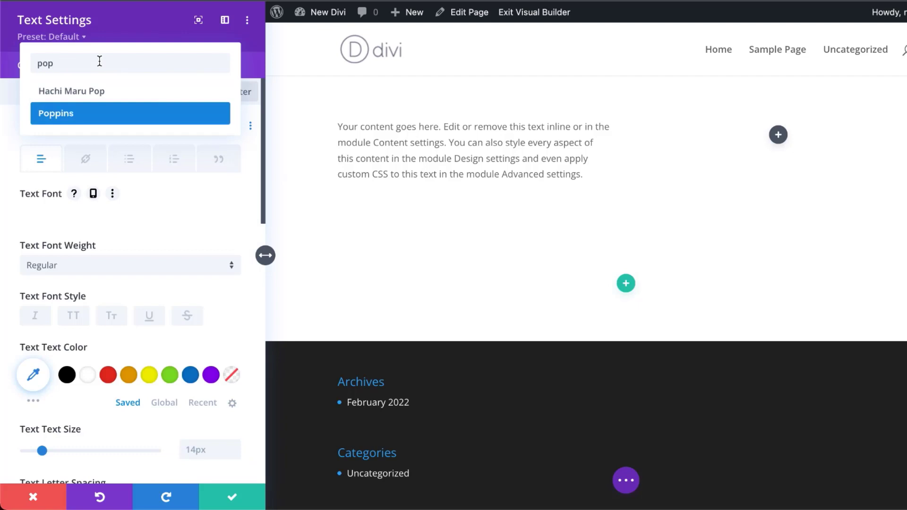
left_click(61, 118)
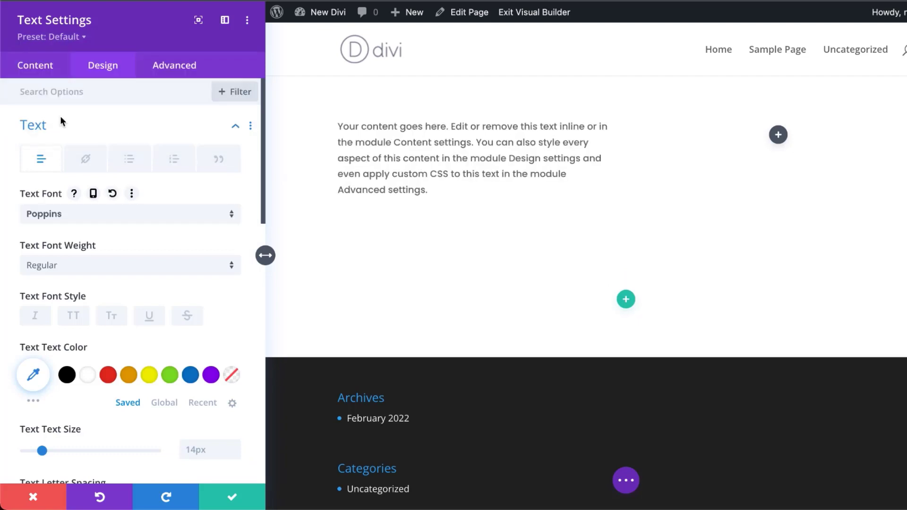
- Make the text red, 16px in size, with a 1.8em line height
left_click(108, 376)
scroll(125, 427, "down", 2)
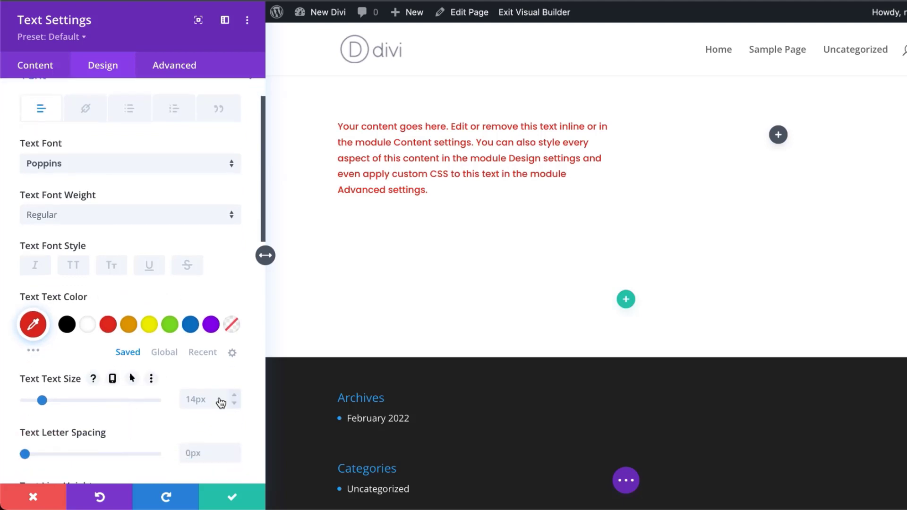
left_click(235, 395)
left_click(234, 395)
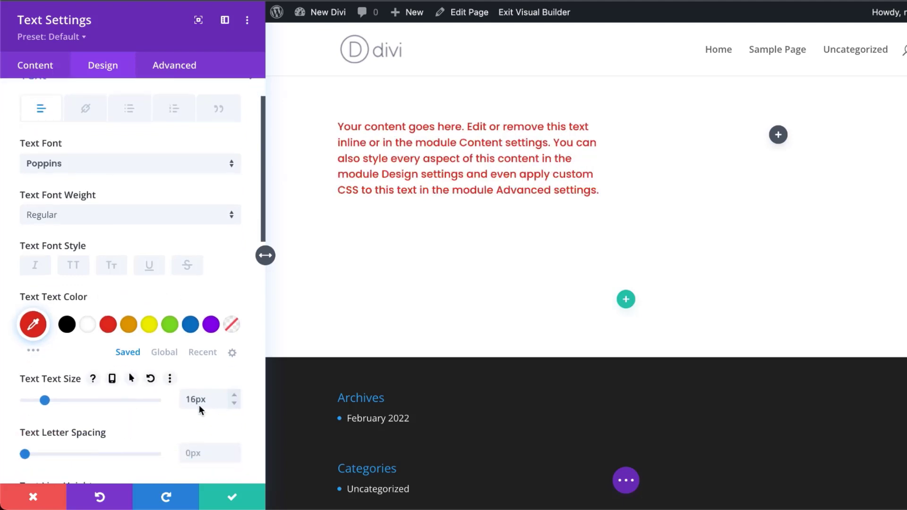
scroll(199, 405, "down", 2)
left_click(234, 441)
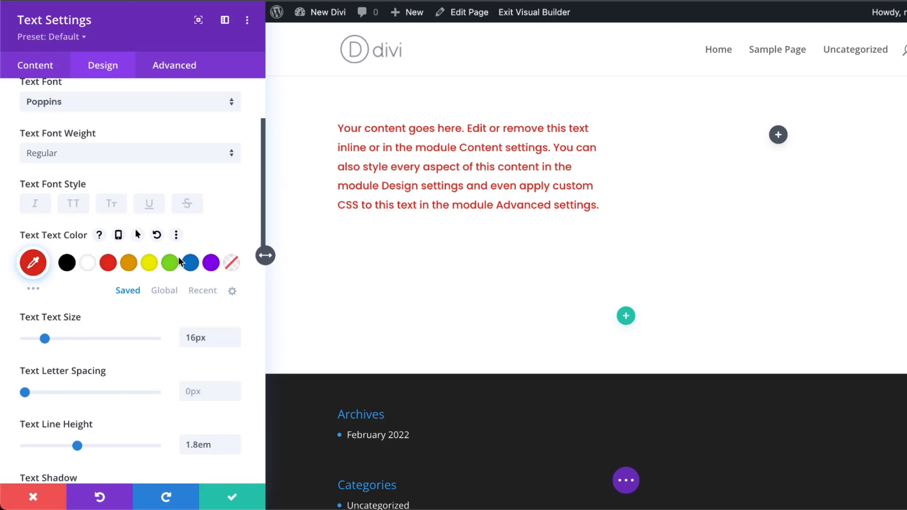
scroll(128, 311, "down", 1)
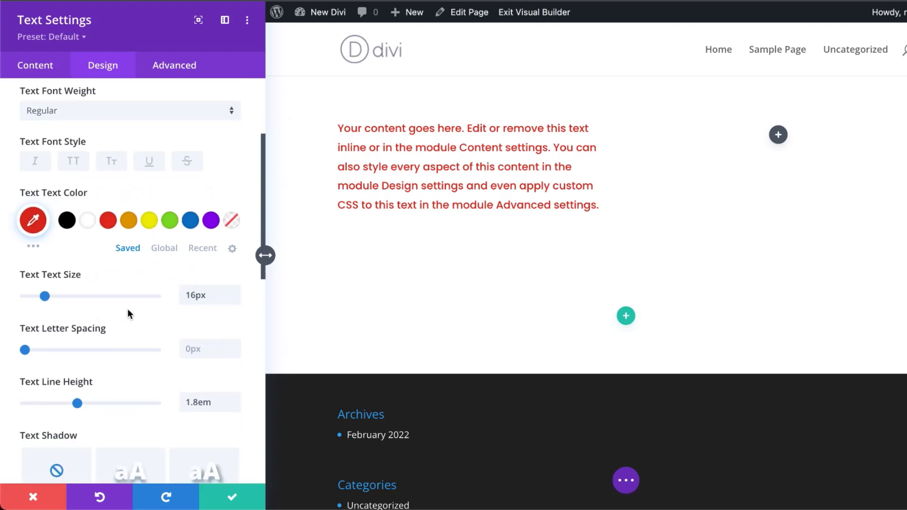
scroll(145, 218, "up", 4)
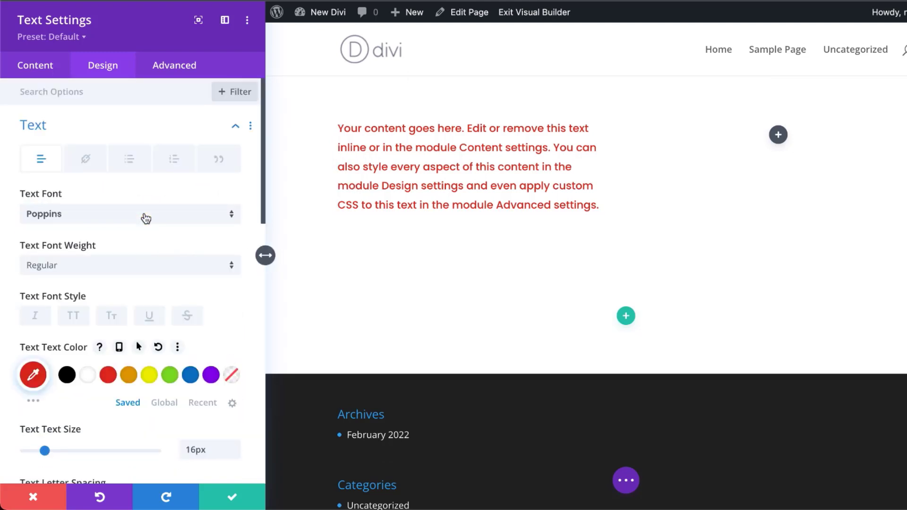
left_click(36, 67)
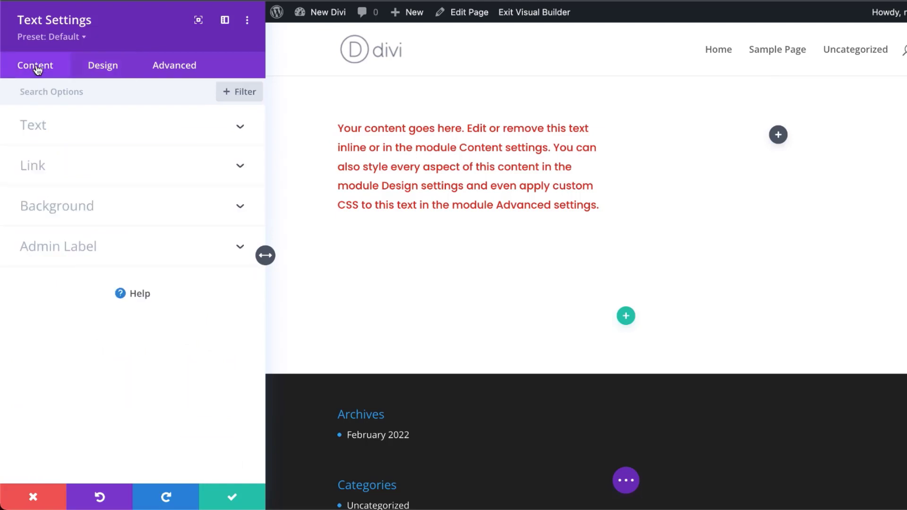
left_click(55, 211)
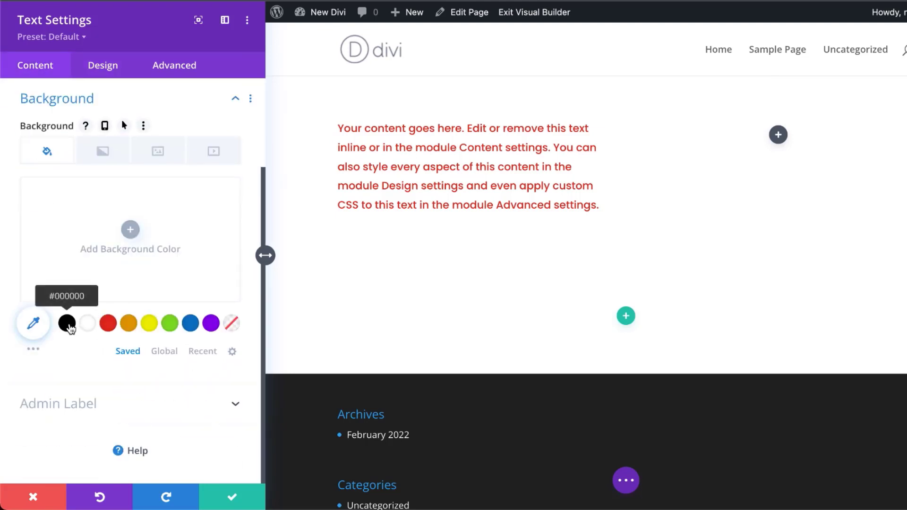
left_click(191, 326)
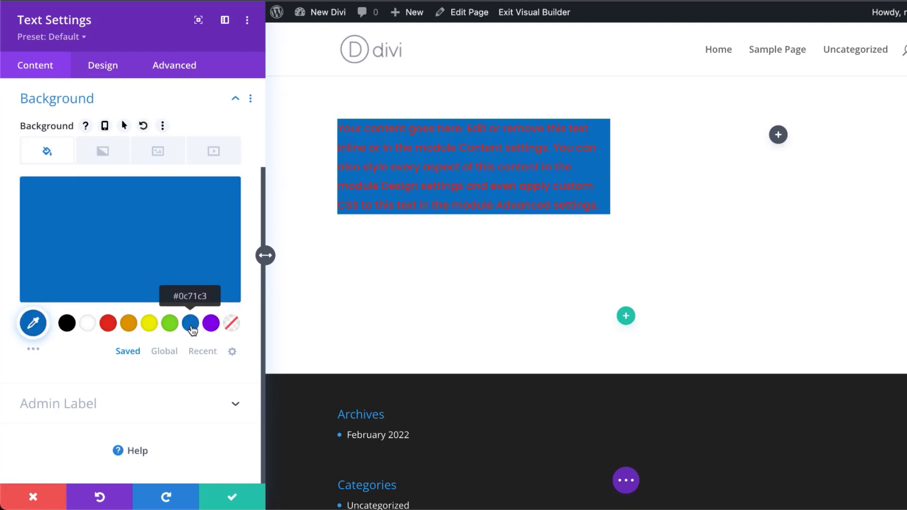
left_click(100, 71)
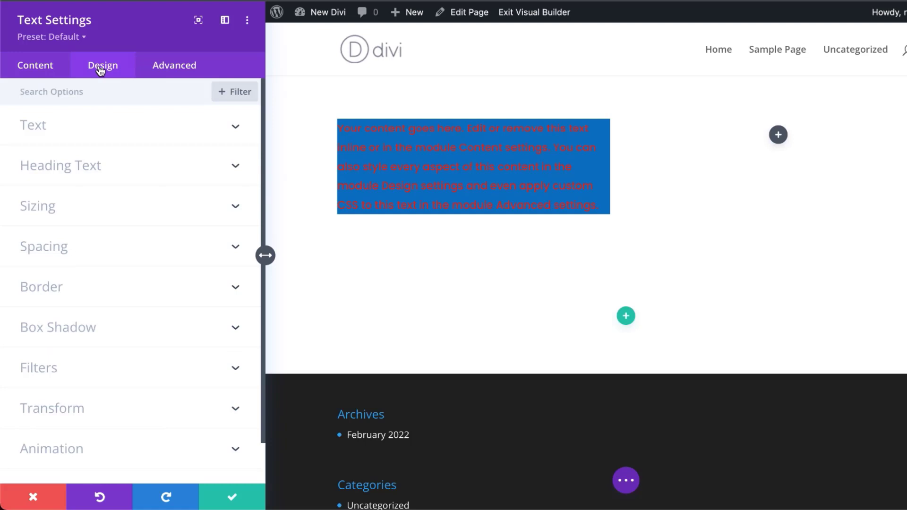
scroll(90, 267, "down", 2)
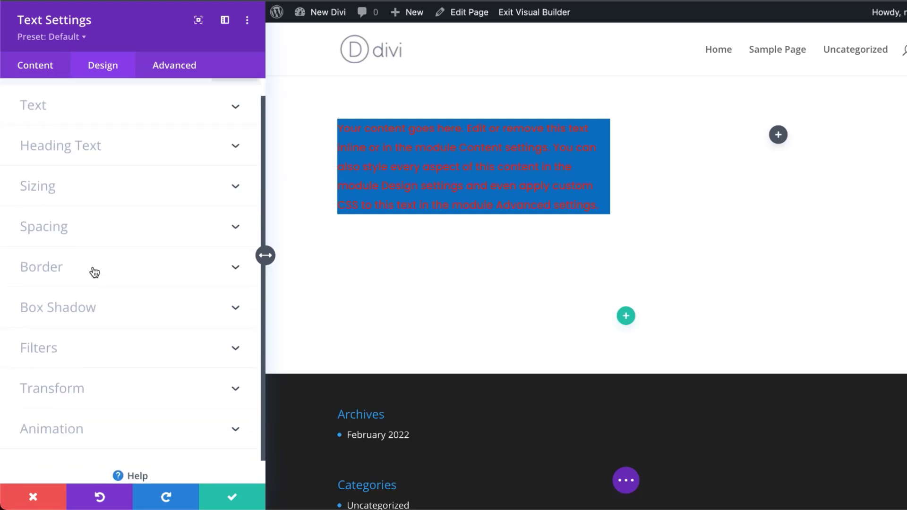
scroll(95, 272, "up", 2)
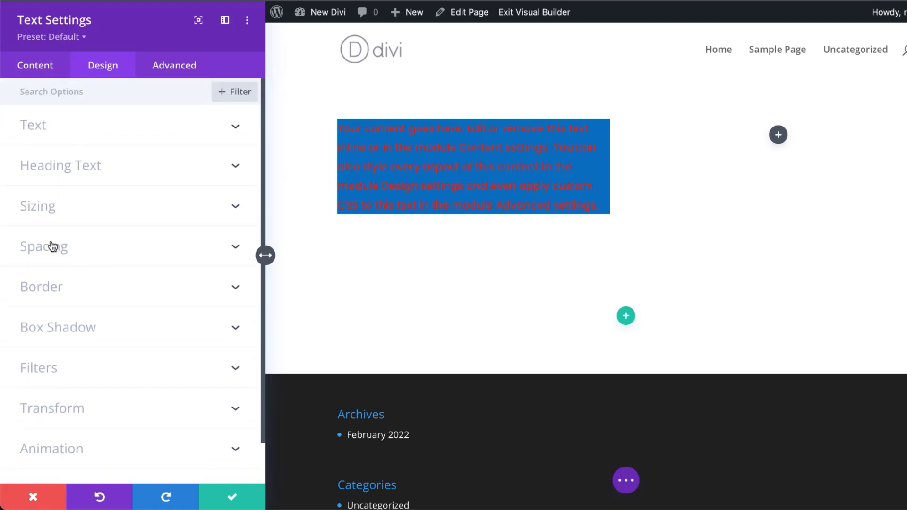
- Link top/bottom and left/right padding in Spacing and set all four to 24px
left_click(62, 254)
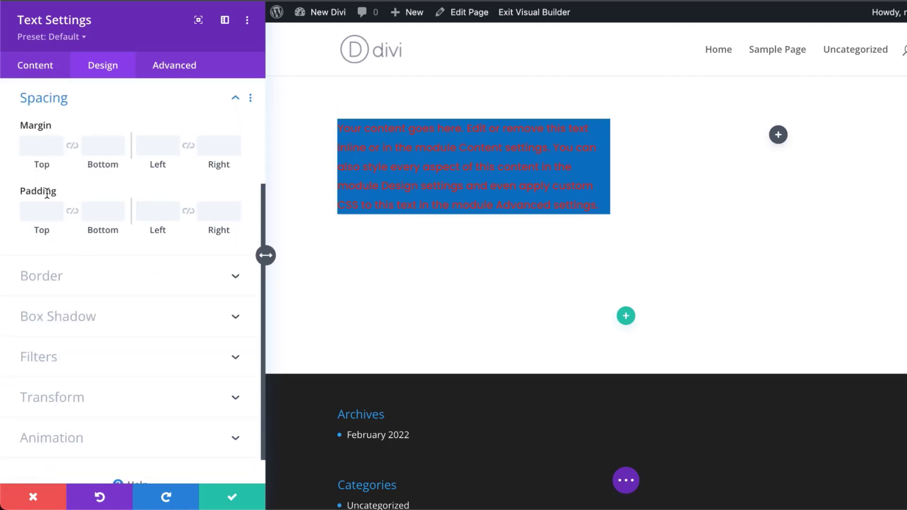
left_click(36, 212)
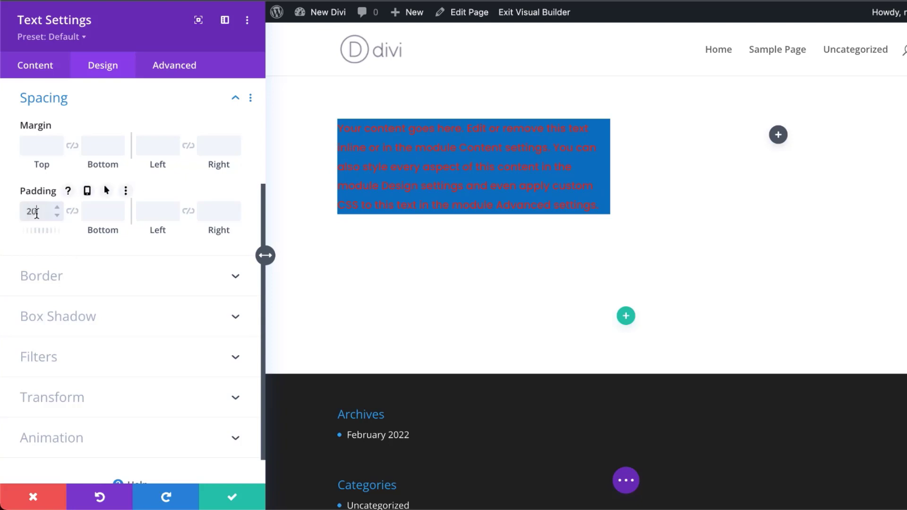
type("20px")
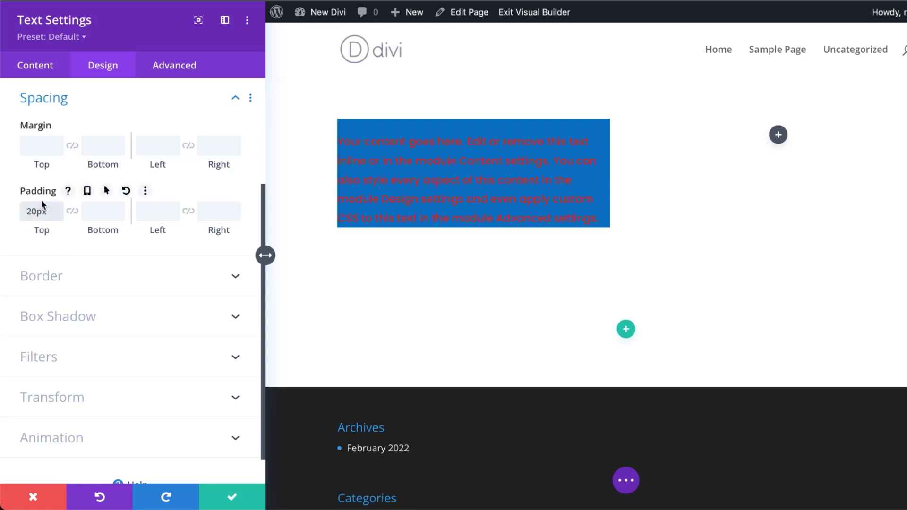
left_click(72, 213)
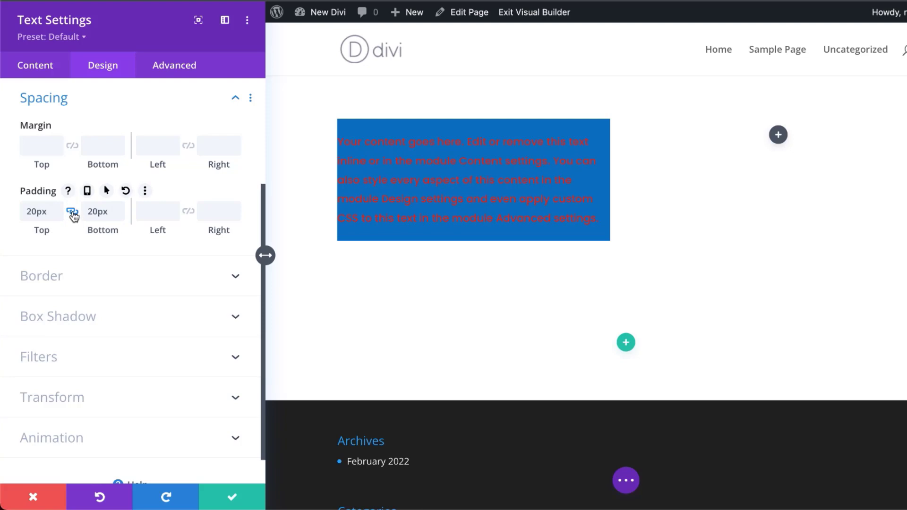
mouse_move(109, 231)
left_mouse_down()
mouse_move(99, 231)
mouse_move(108, 231)
left_mouse_up()
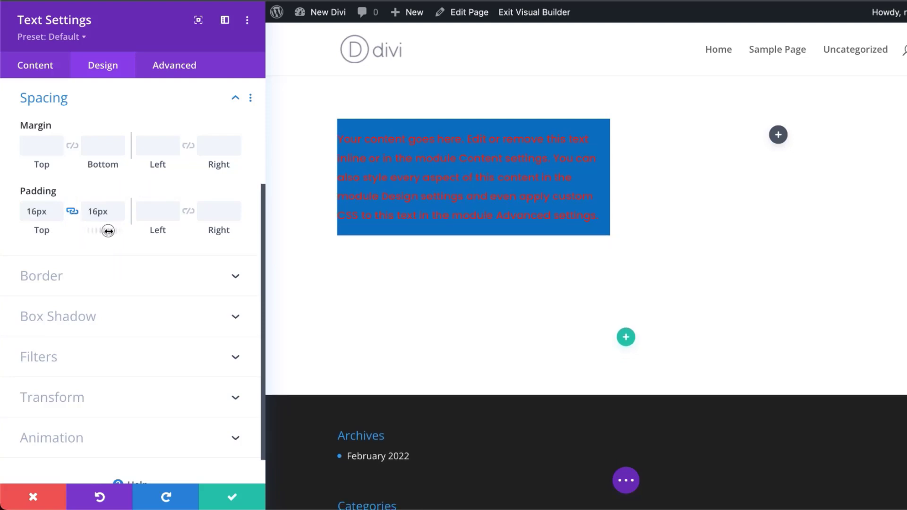
left_click(150, 211)
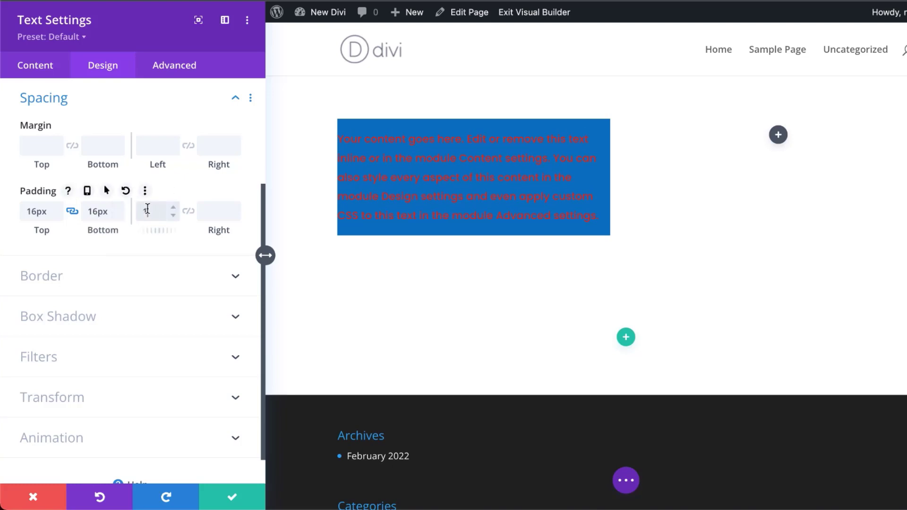
left_click(189, 211)
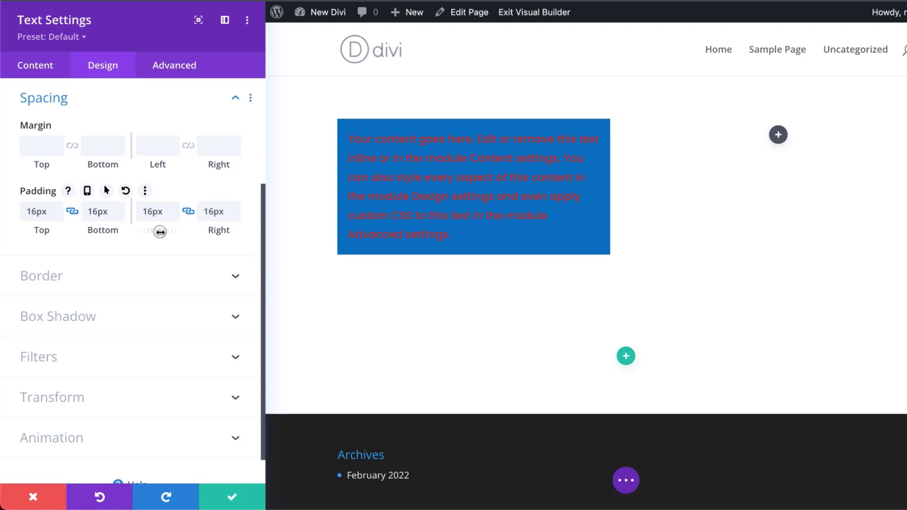
left_click_drag(157, 232, 162, 232)
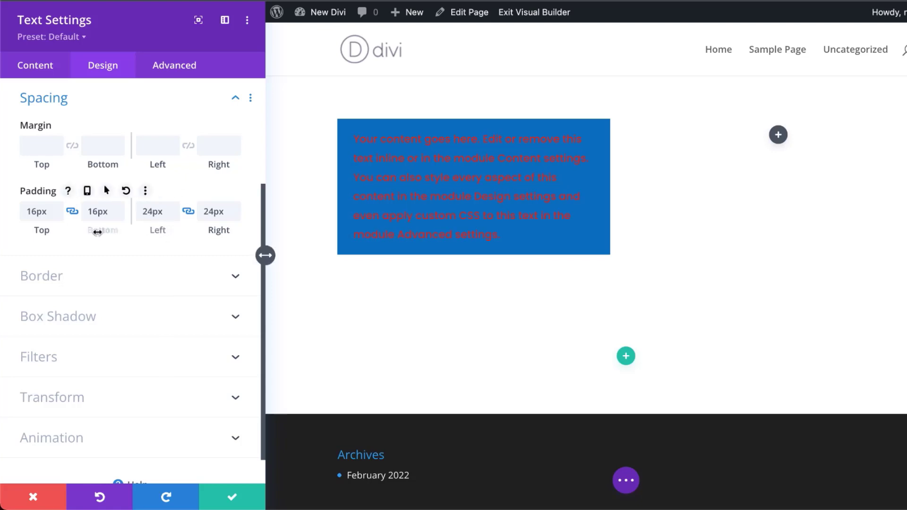
left_click_drag(96, 232, 100, 232)
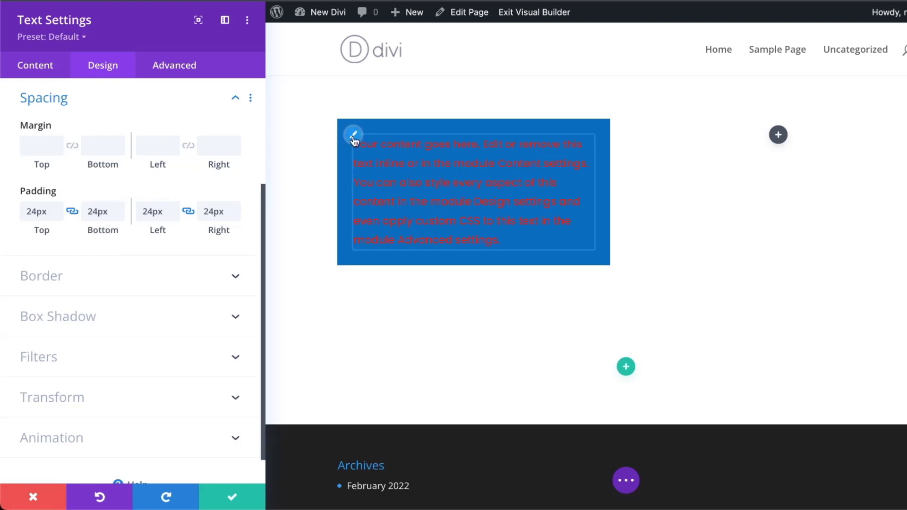
- Switch the Text Color to the white swatch and expand the Animation options
left_click(356, 142)
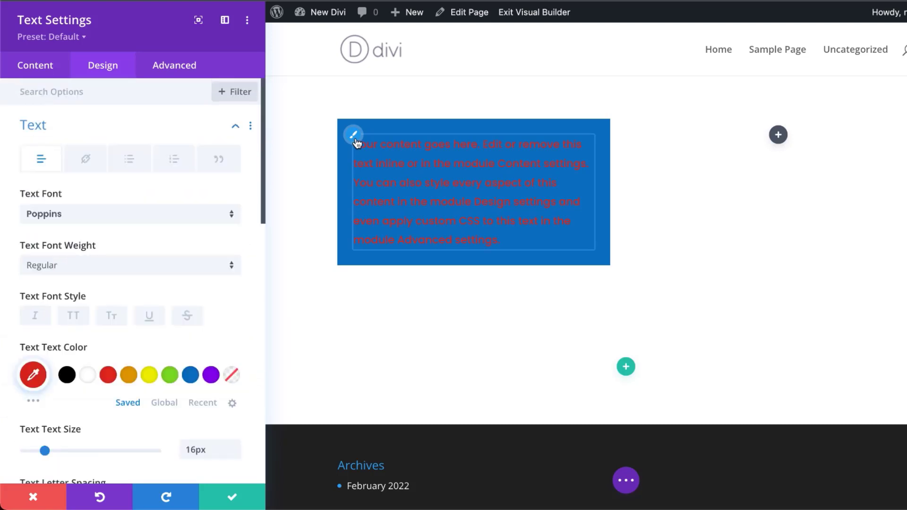
left_click(92, 375)
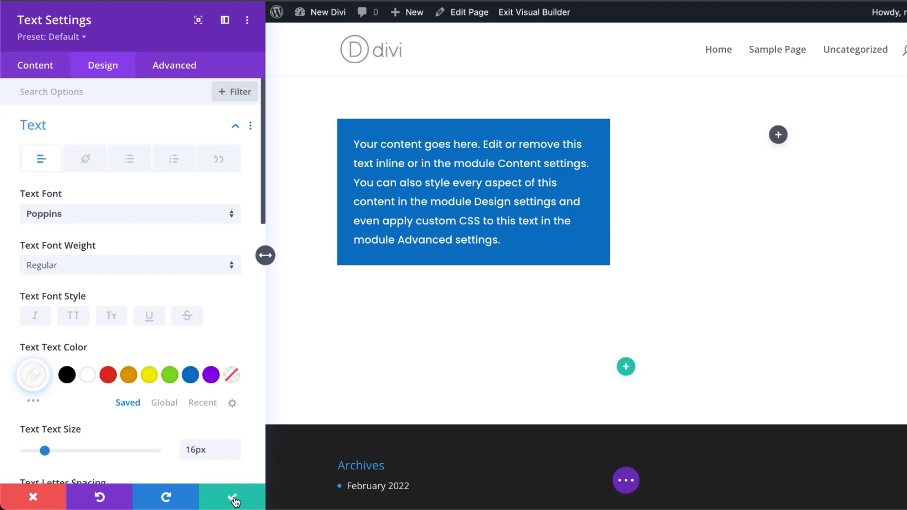
scroll(189, 259, "down", 3)
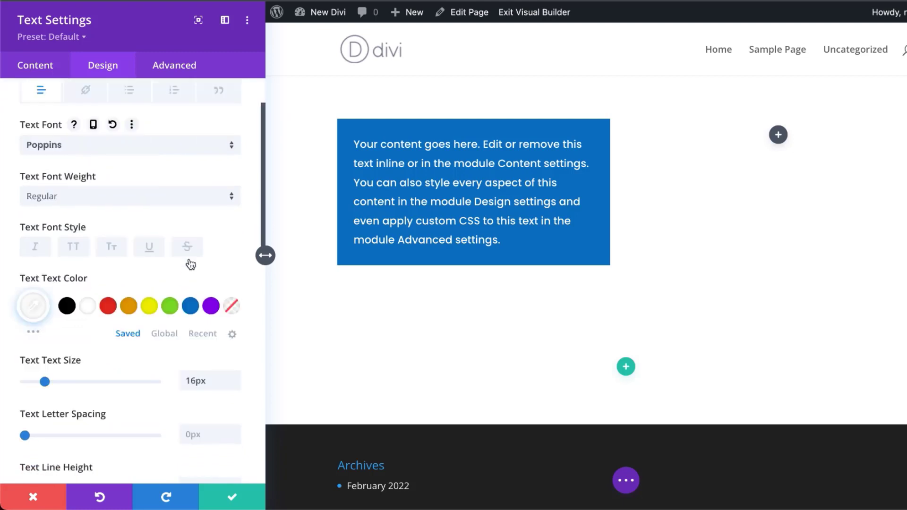
scroll(189, 260, "down", 5)
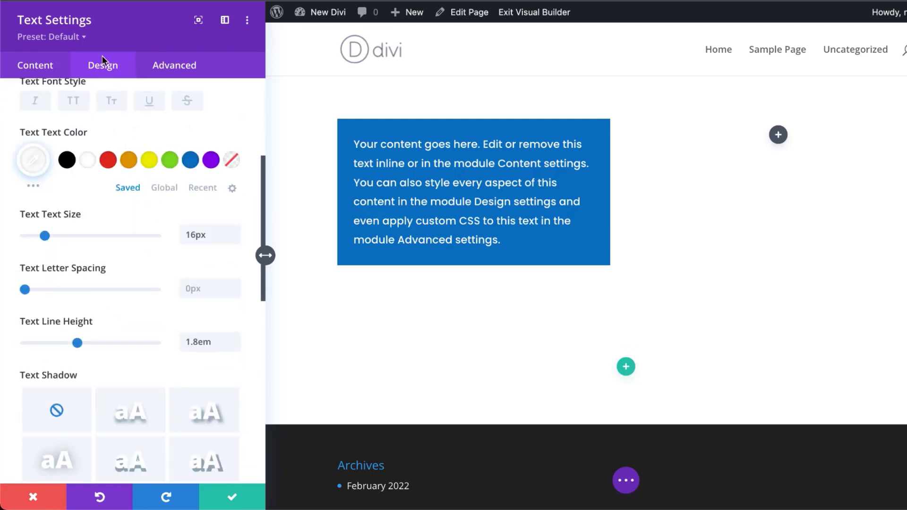
scroll(142, 269, "down", 13)
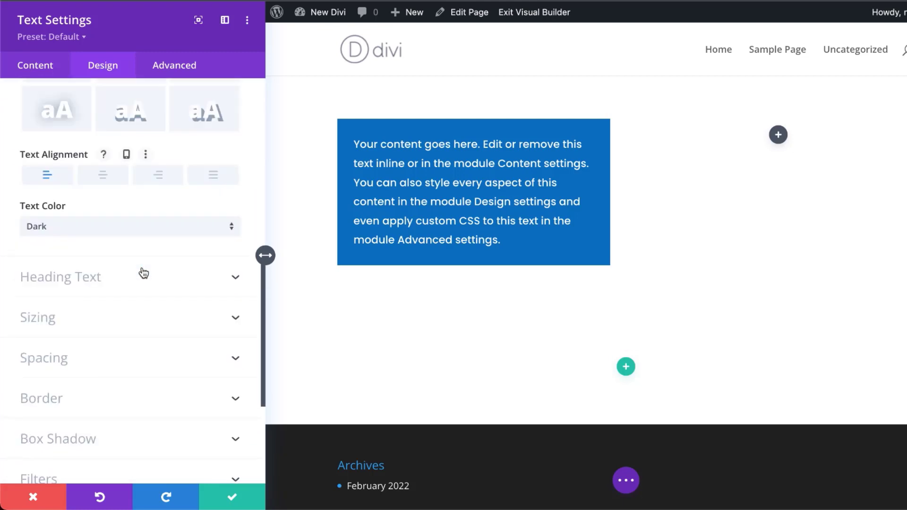
scroll(143, 273, "down", 6)
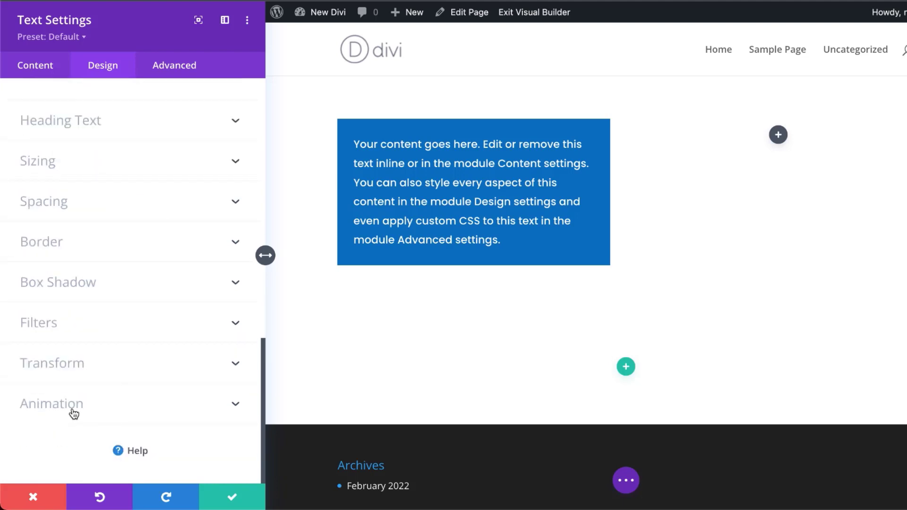
left_click(73, 408)
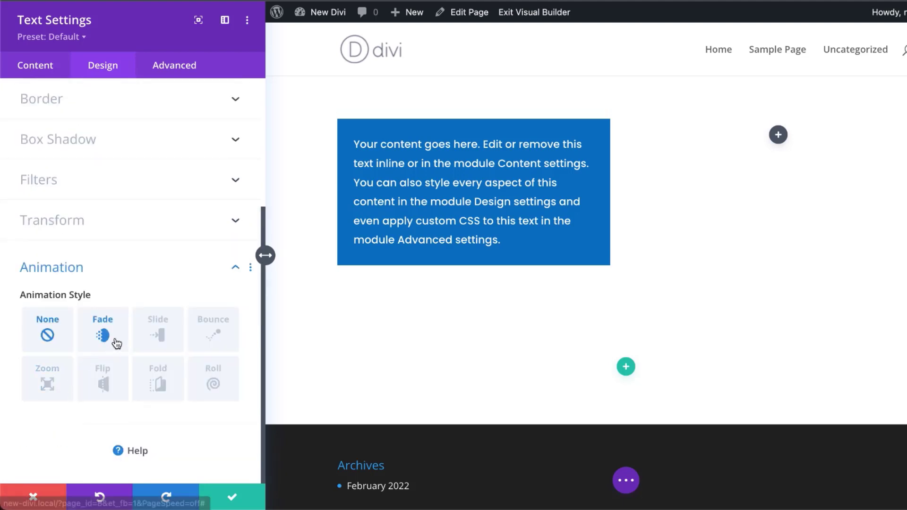
- Preview Bounce, Slide and Fade animations, set the animation to None, and save the Text settings
left_click(215, 336)
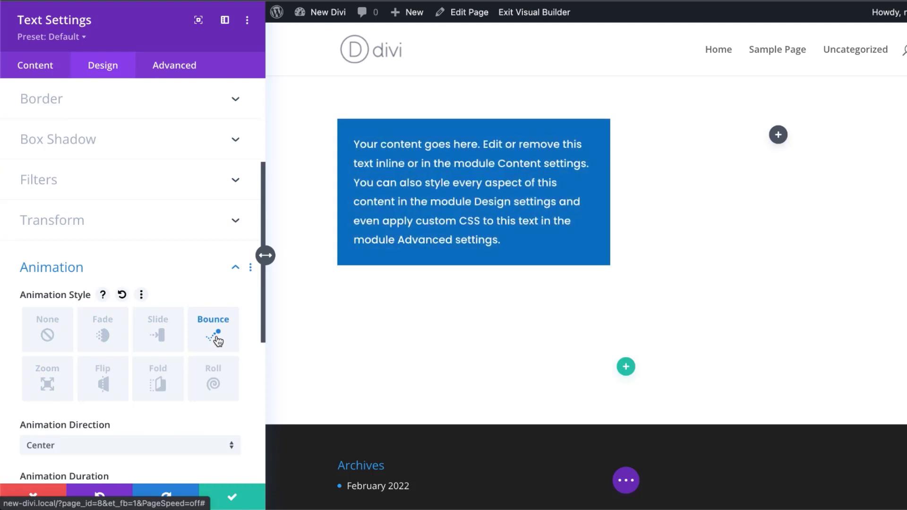
left_click(165, 337)
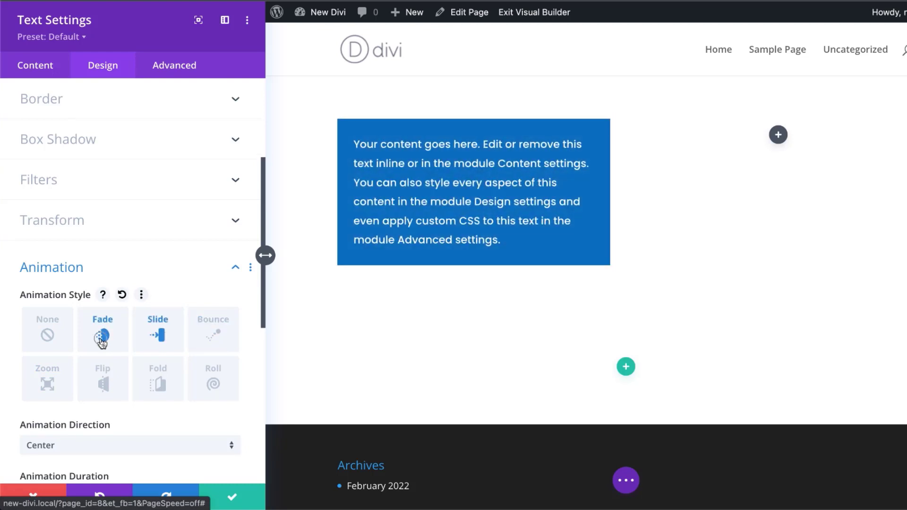
left_click(102, 341)
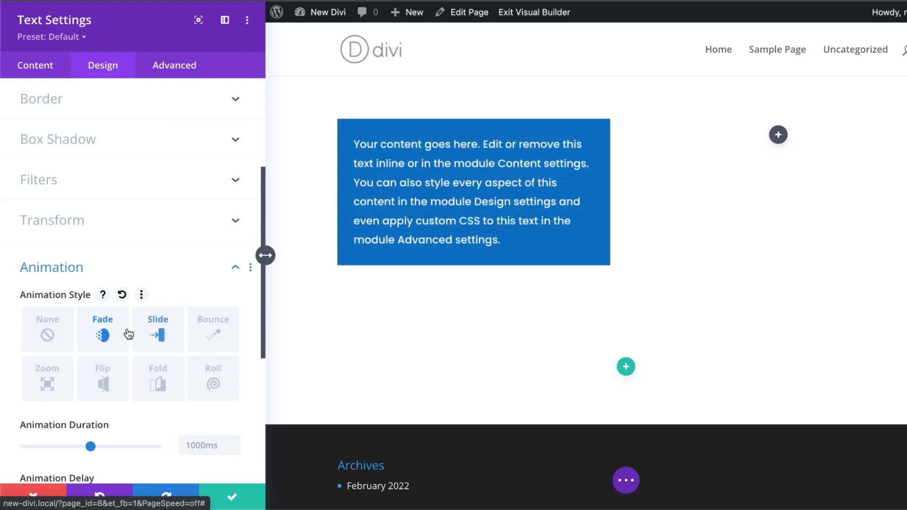
left_click(48, 334)
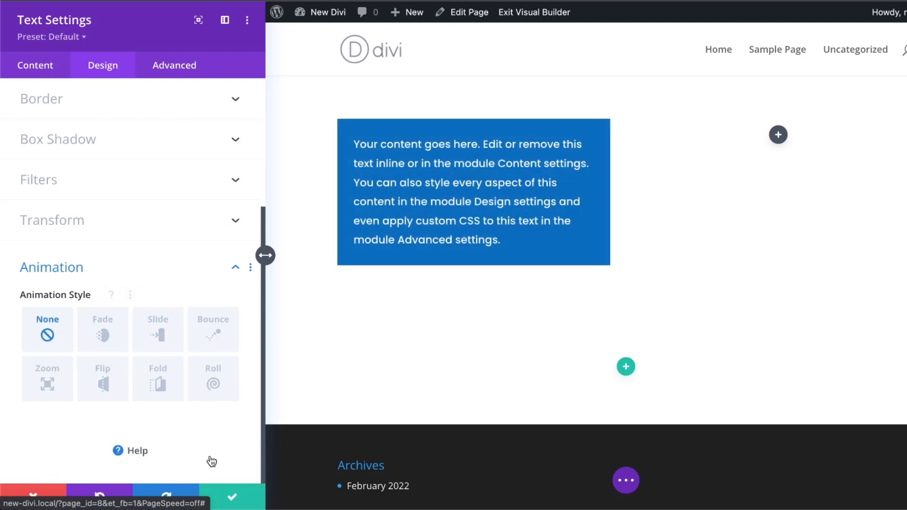
left_click(232, 497)
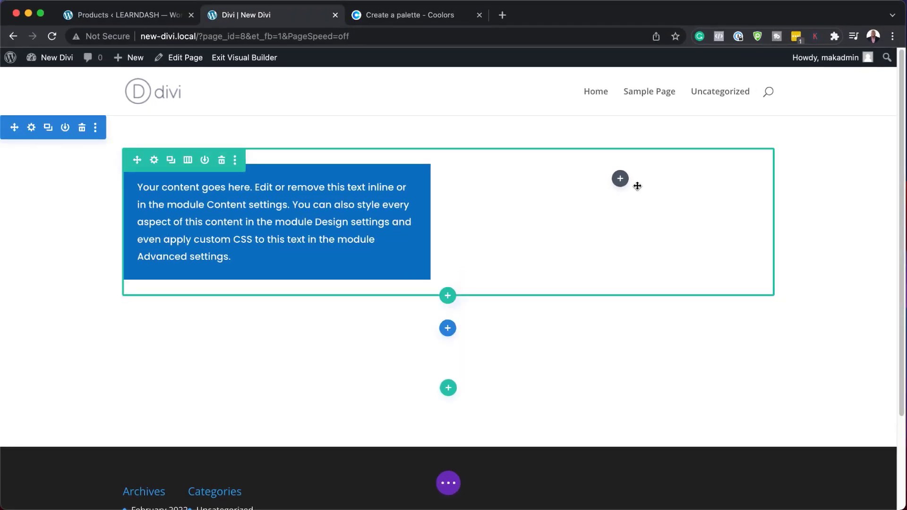
- Add an Image module to the empty right column using the 'im' module search
left_click(620, 178)
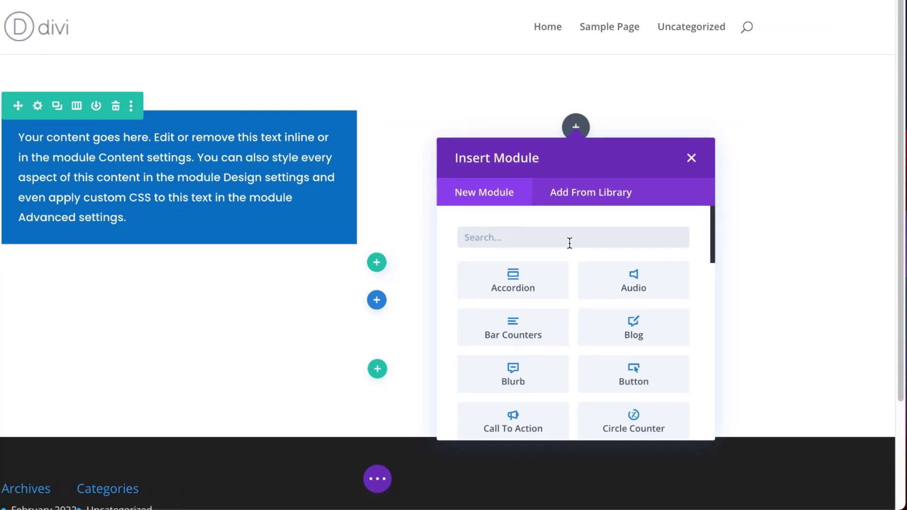
type("im")
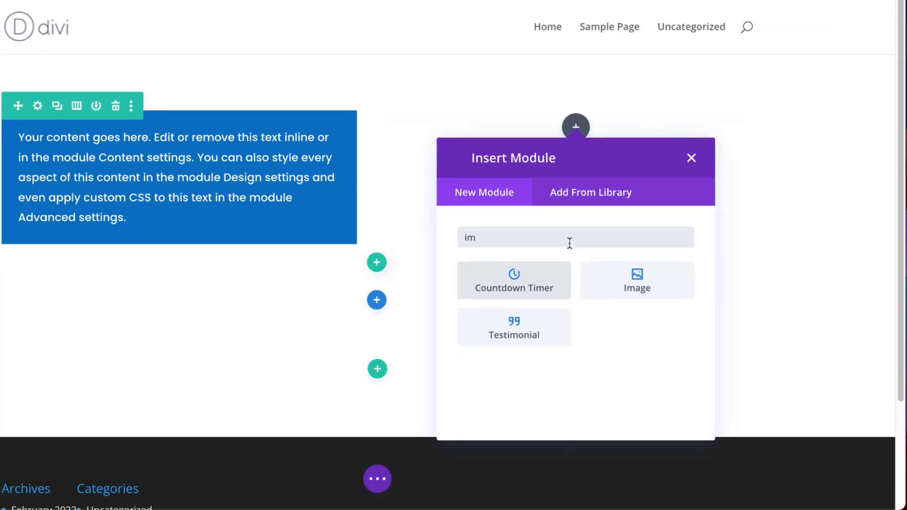
left_click(637, 284)
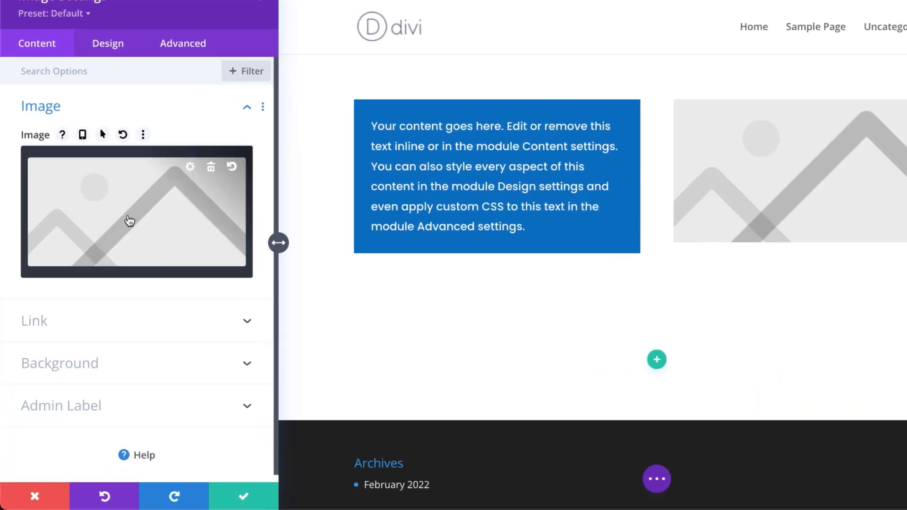
- Insert pexels-anastasia-shuraeva-8027924.jpg from the Media Library into the Image module
left_click(129, 221)
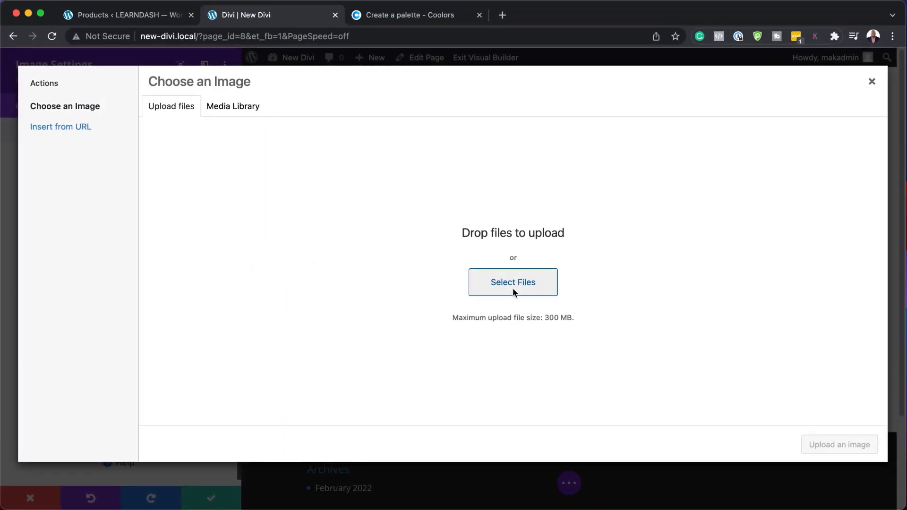
left_click(247, 108)
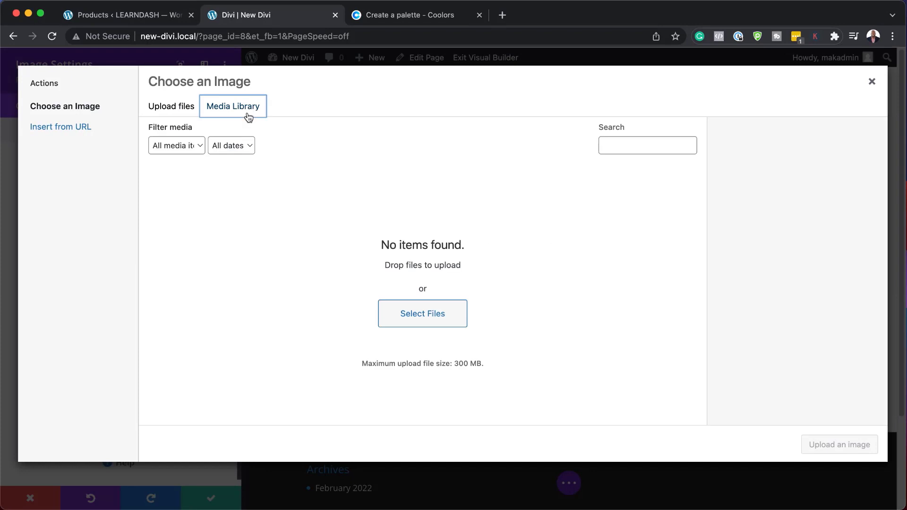
left_click(183, 111)
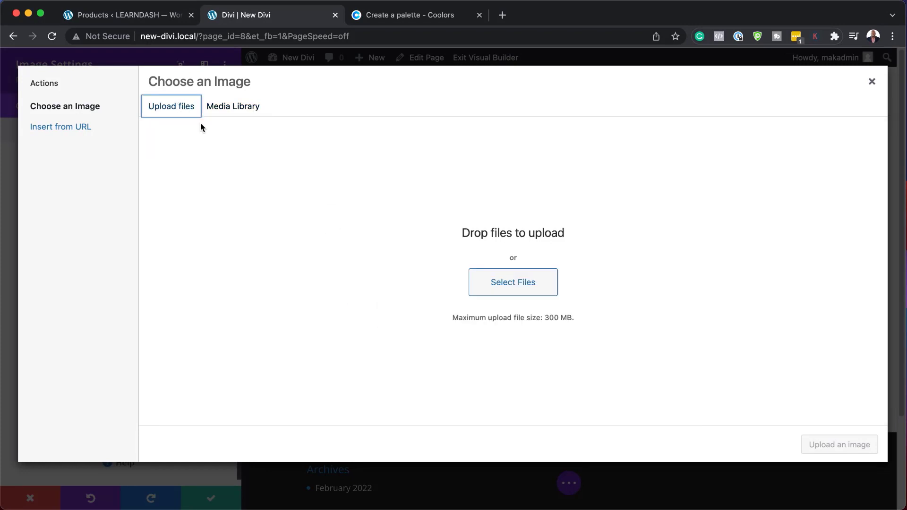
left_click(533, 285)
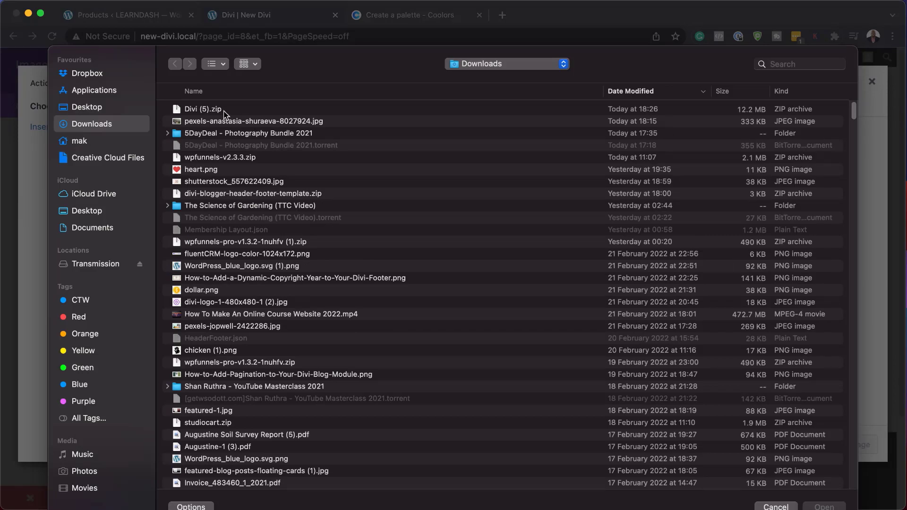
double_click(233, 121)
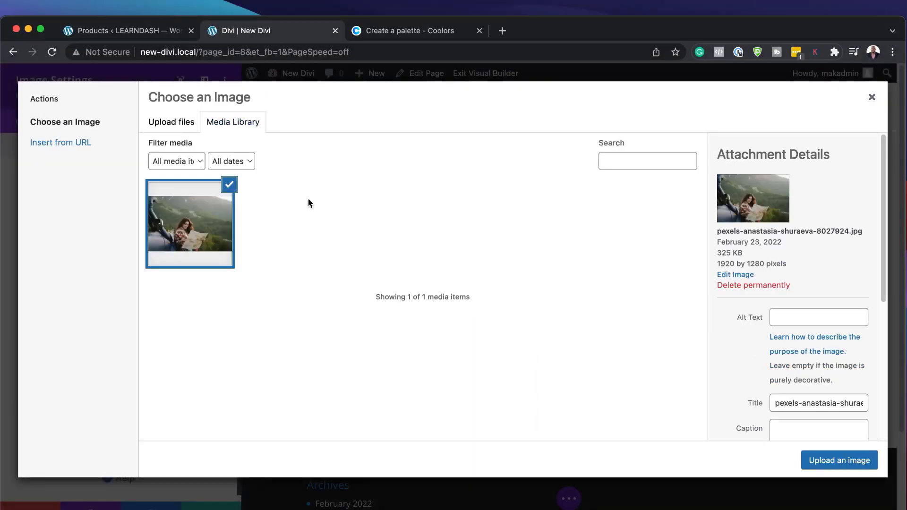
left_click(856, 465)
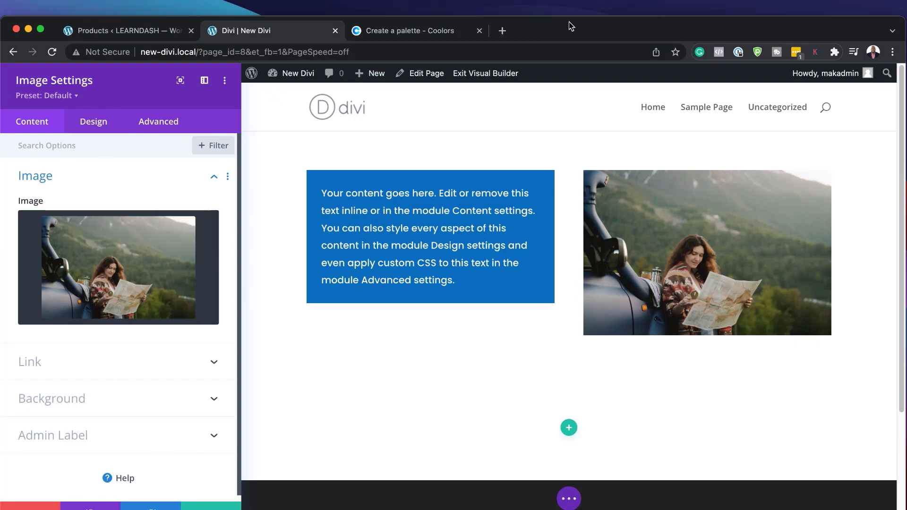
- Expand the image's Design Filters and try full desaturation and a sepia tint
left_click_drag(569, 27, 562, 2)
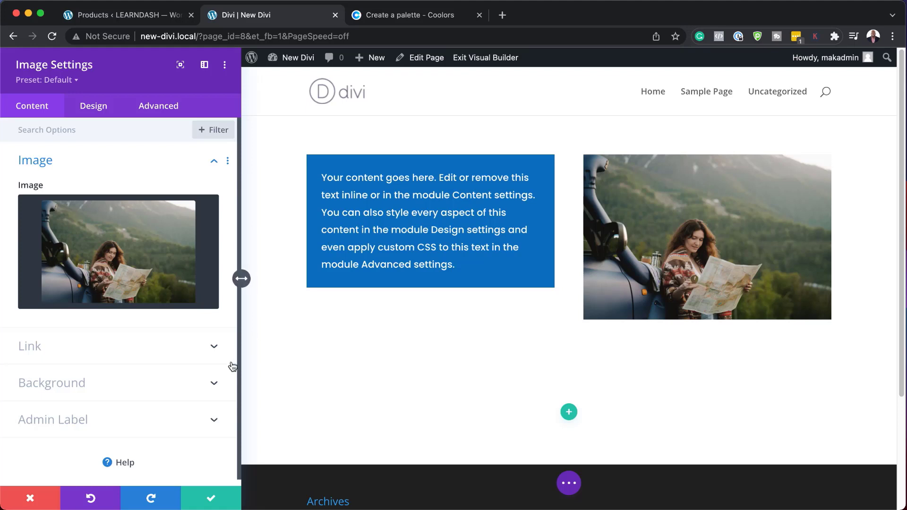
left_click(96, 108)
scroll(125, 374, "down", 1)
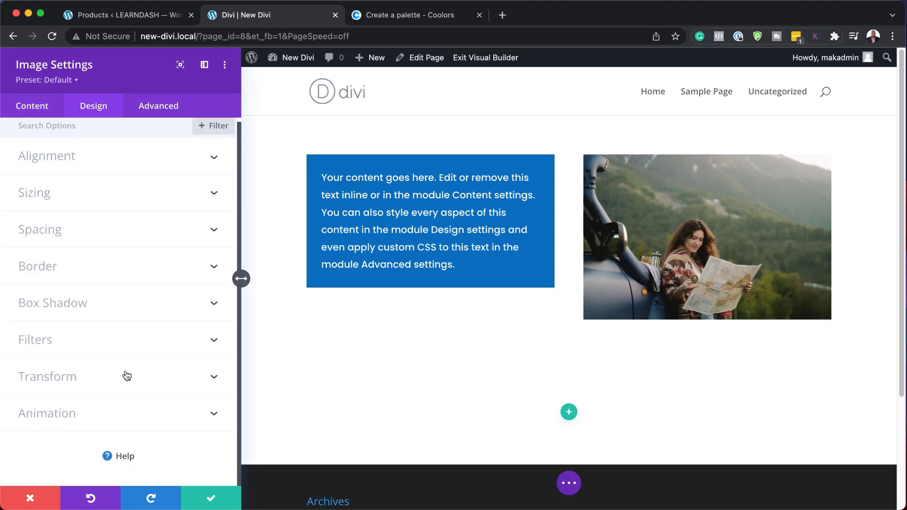
left_click(86, 349)
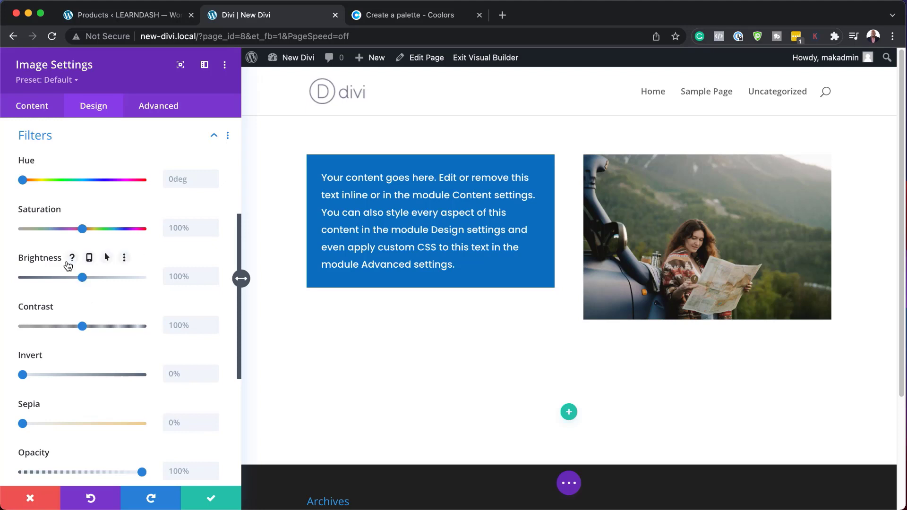
left_click_drag(82, 229, 12, 230)
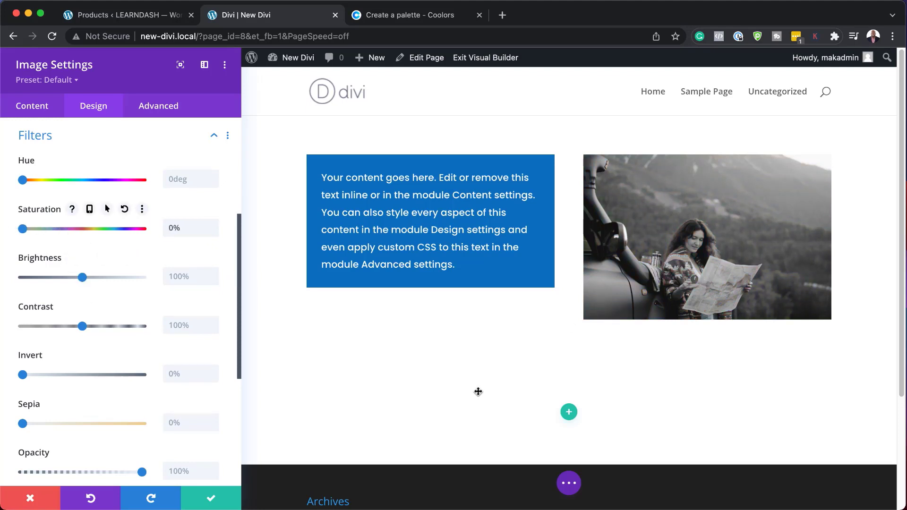
left_click_drag(22, 423, 90, 433)
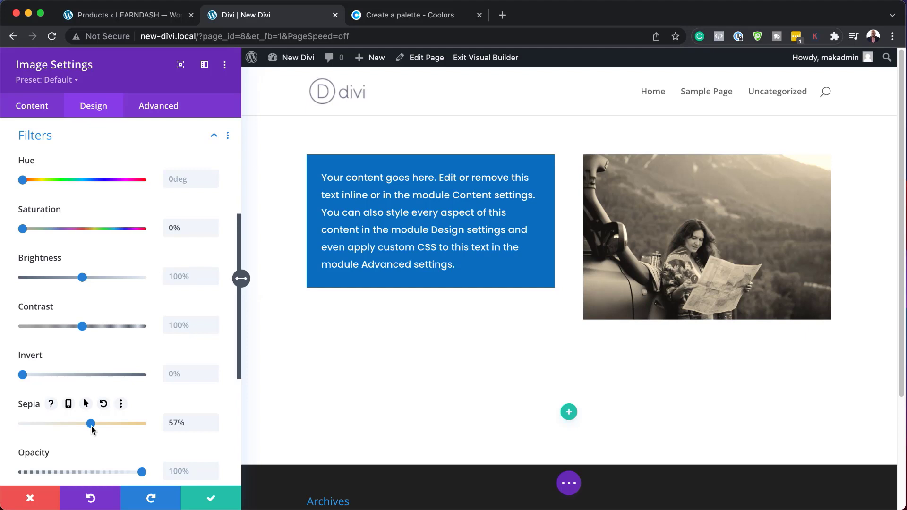
- Try hue shifts, remove the sepia, then reset Hue to 0deg and Saturation to 100%
mouse_move(23, 375)
left_mouse_down()
mouse_move(135, 386)
mouse_move(16, 380)
left_mouse_up()
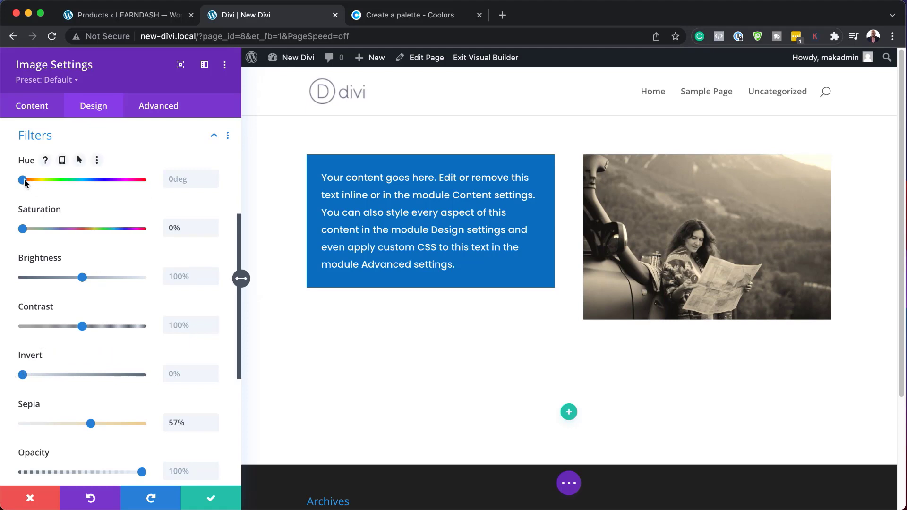
left_click_drag(24, 183, 87, 183)
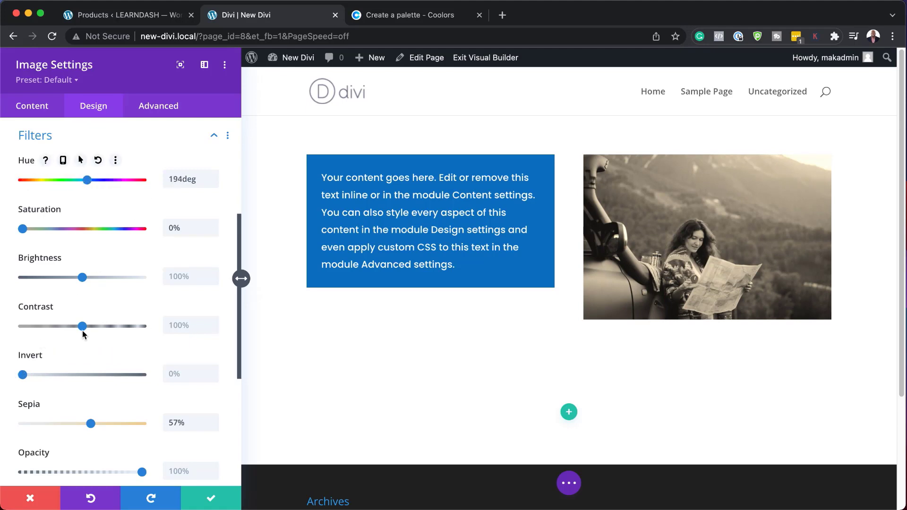
left_click_drag(96, 423, 10, 417)
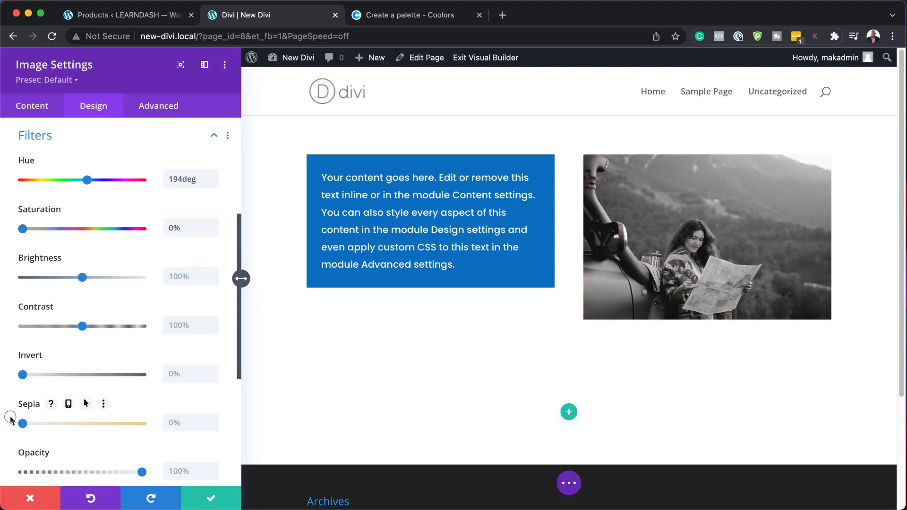
left_click_drag(86, 181, 59, 184)
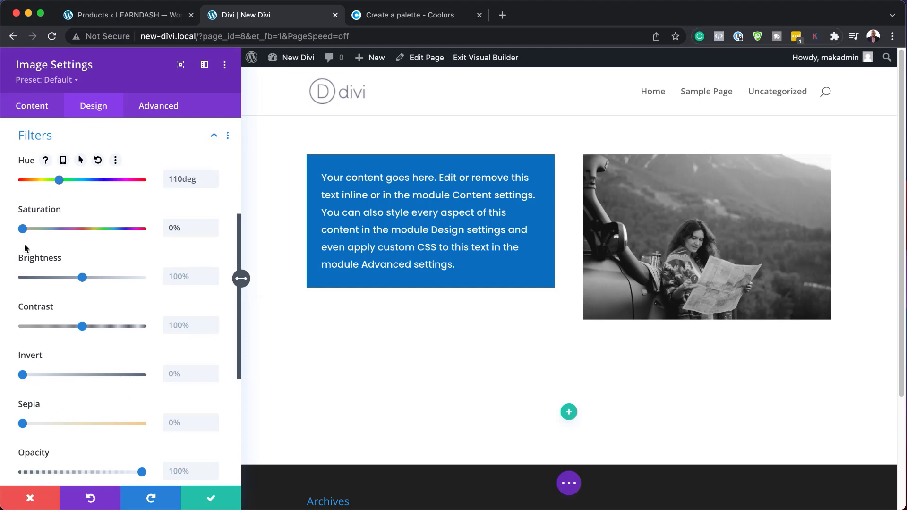
left_click_drag(22, 229, 78, 229)
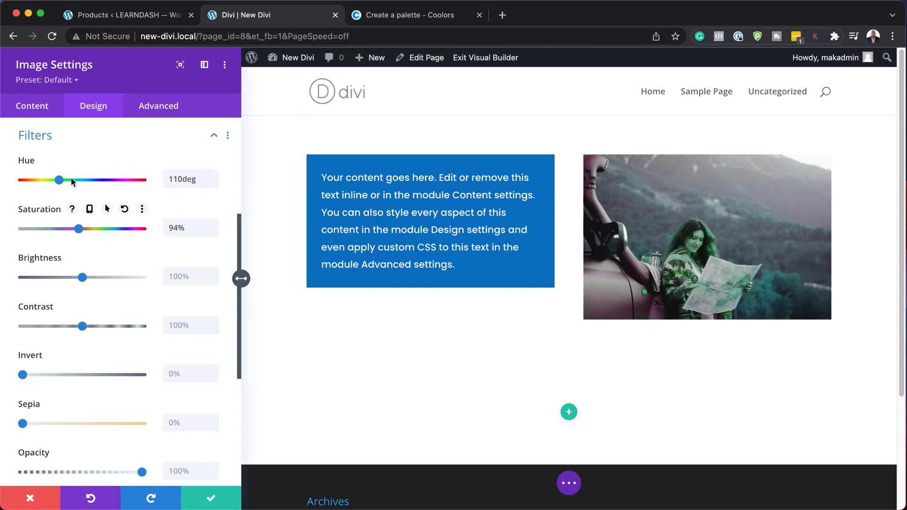
left_click_drag(60, 181, 40, 180)
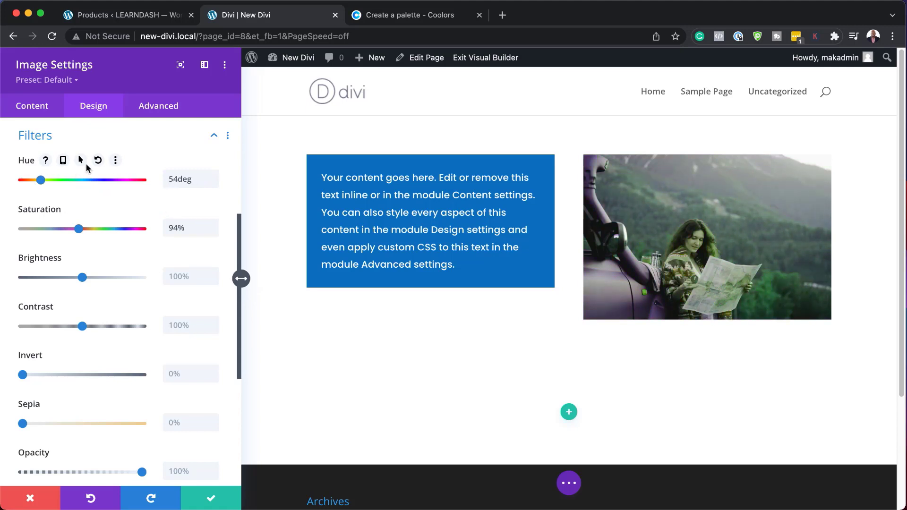
left_click(99, 161)
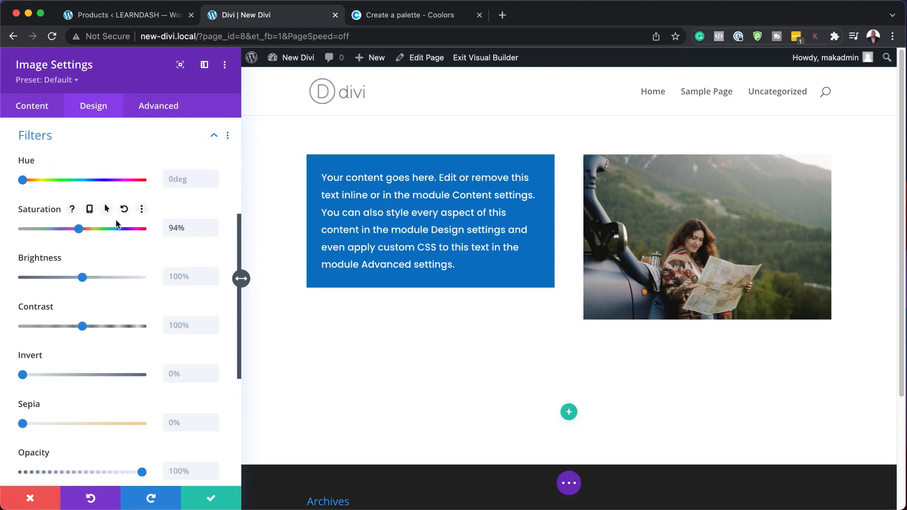
left_click(125, 209)
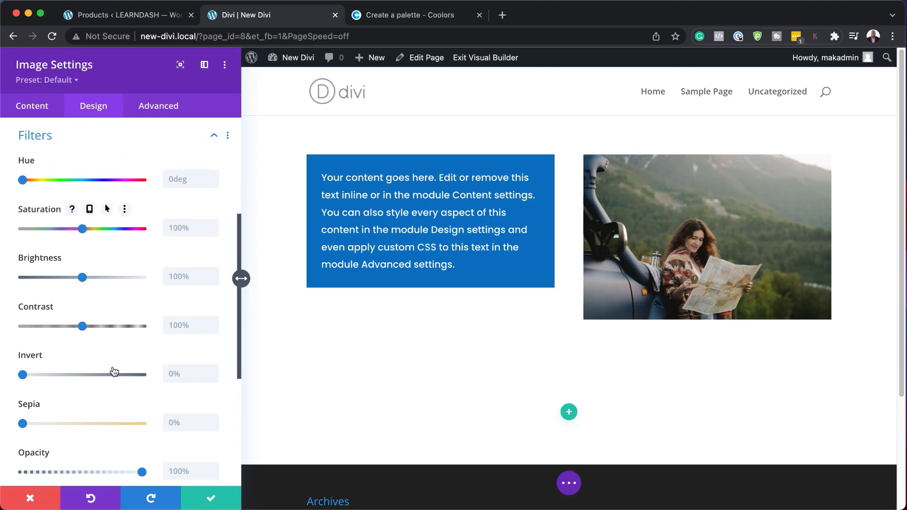
scroll(126, 369, "up", 5)
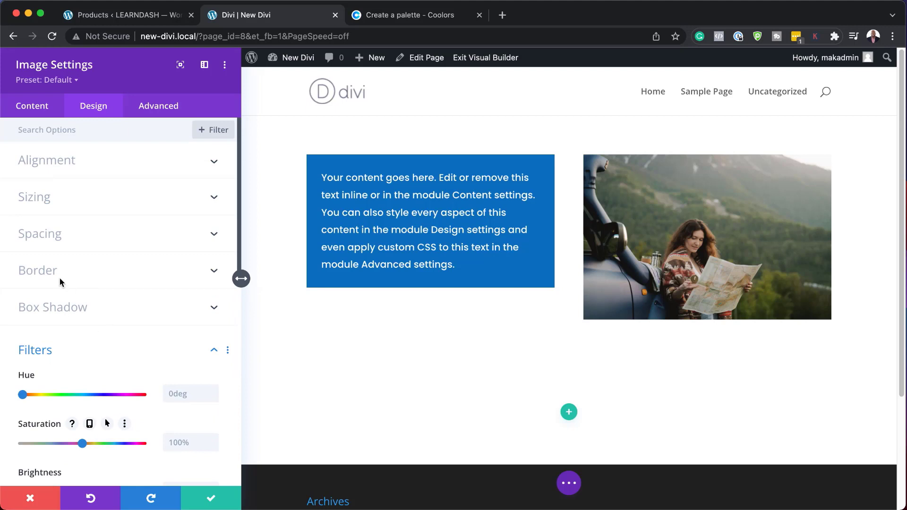
- Give the map photo 10px rounded corners and save the Image Settings
left_click(54, 273)
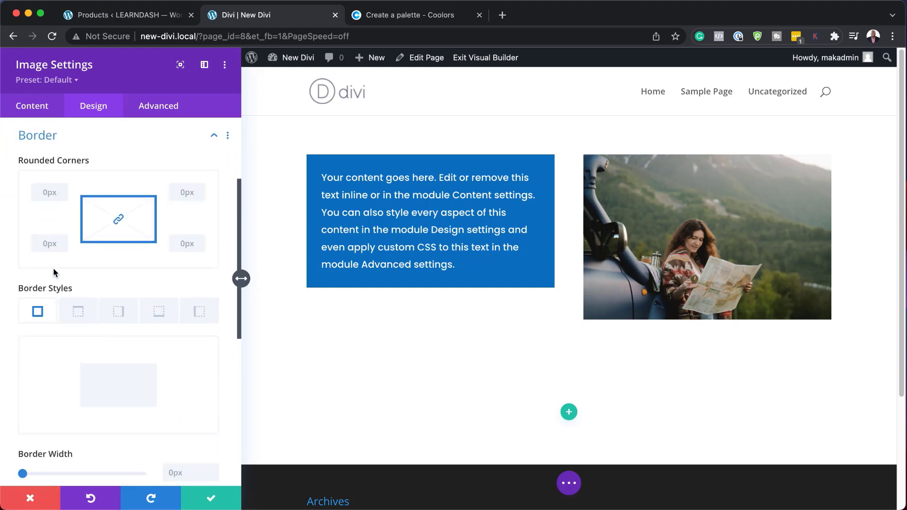
left_click(64, 190)
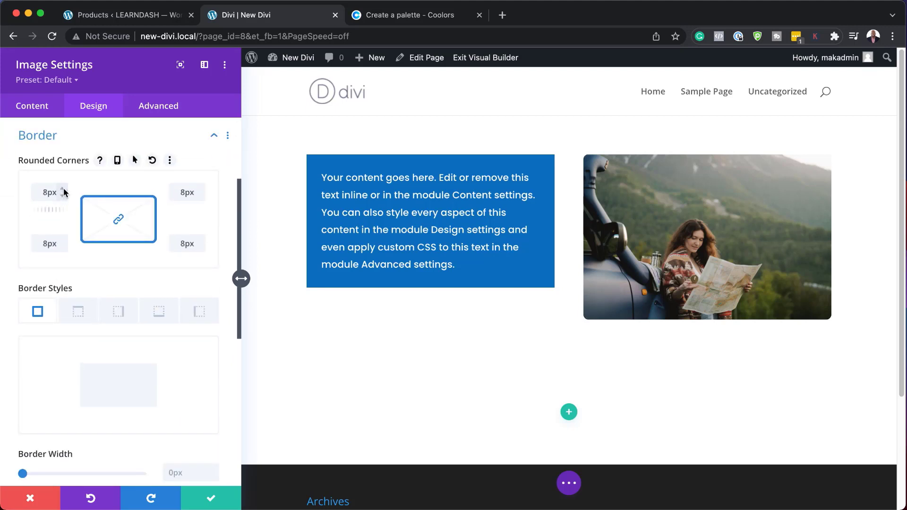
left_click(64, 189)
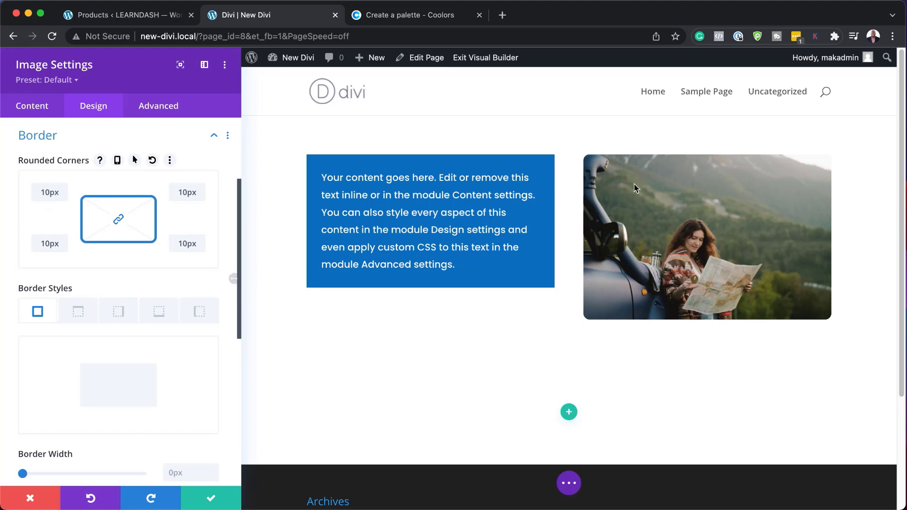
left_click(210, 498)
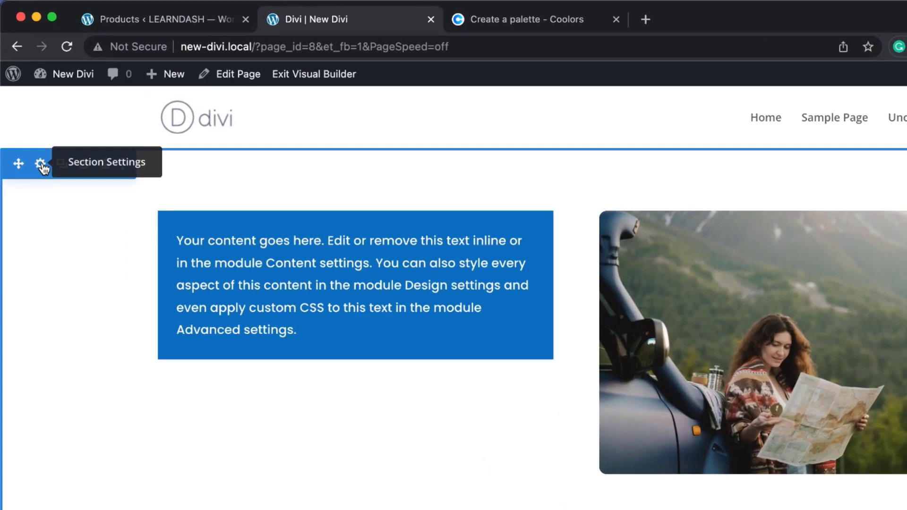
- Set the section background to solid black #000000 after briefly trying yellow #edf000
left_click(41, 166)
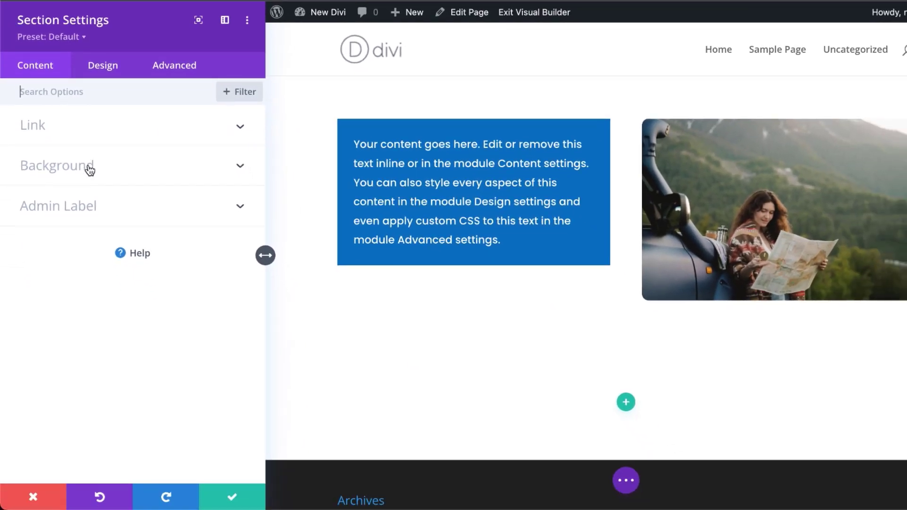
left_click(88, 169)
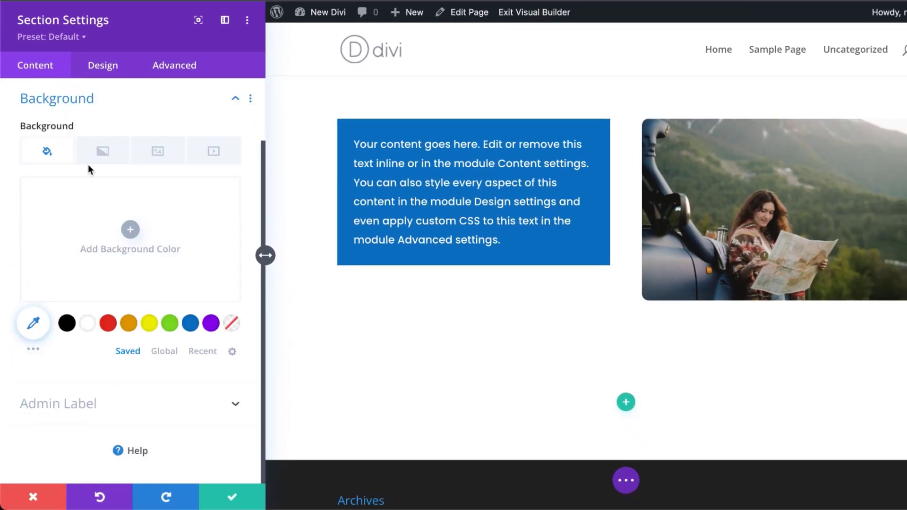
left_click(149, 325)
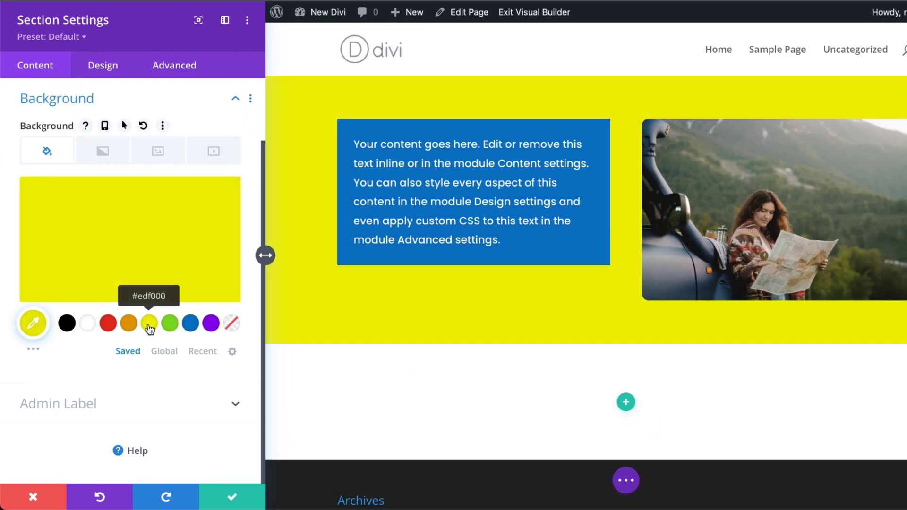
left_click(67, 325)
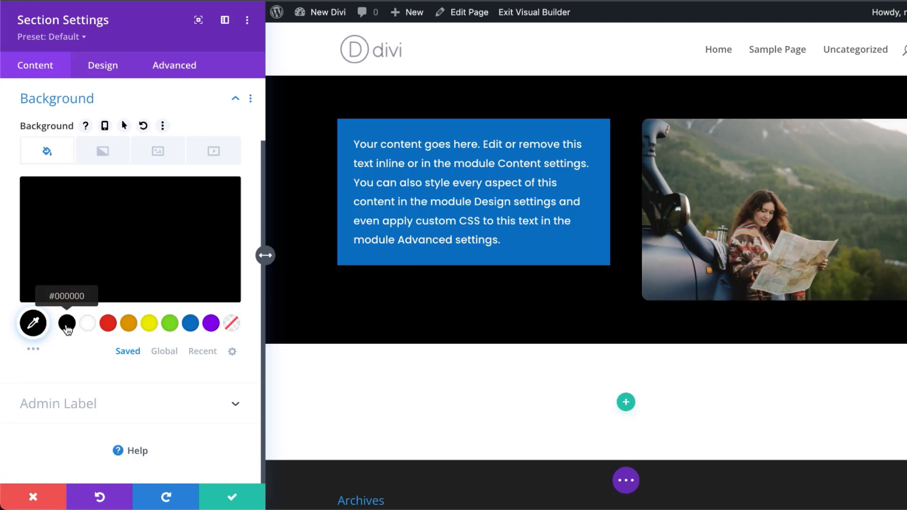
left_click(103, 153)
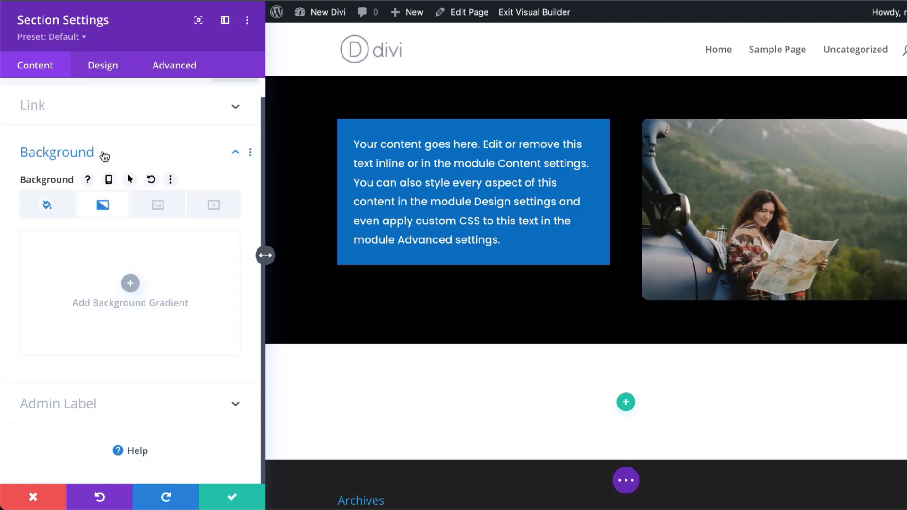
- Add a section gradient, darkening the blue start colour and making the second colour yellow
left_click(131, 283)
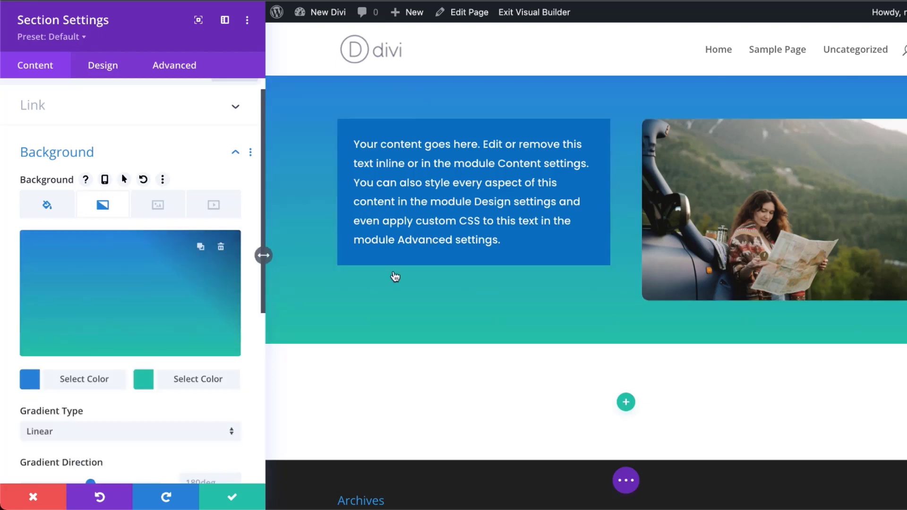
scroll(219, 399, "down", 2)
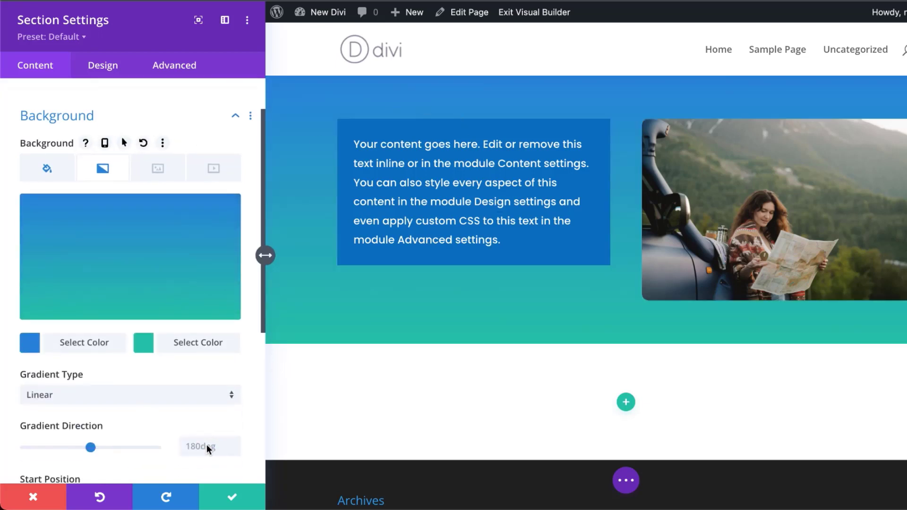
scroll(203, 437, "down", 4)
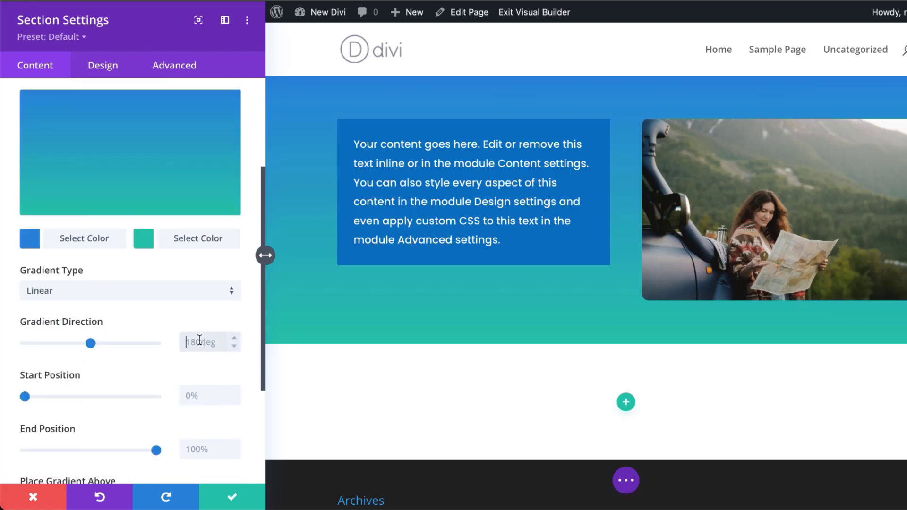
type("0deg")
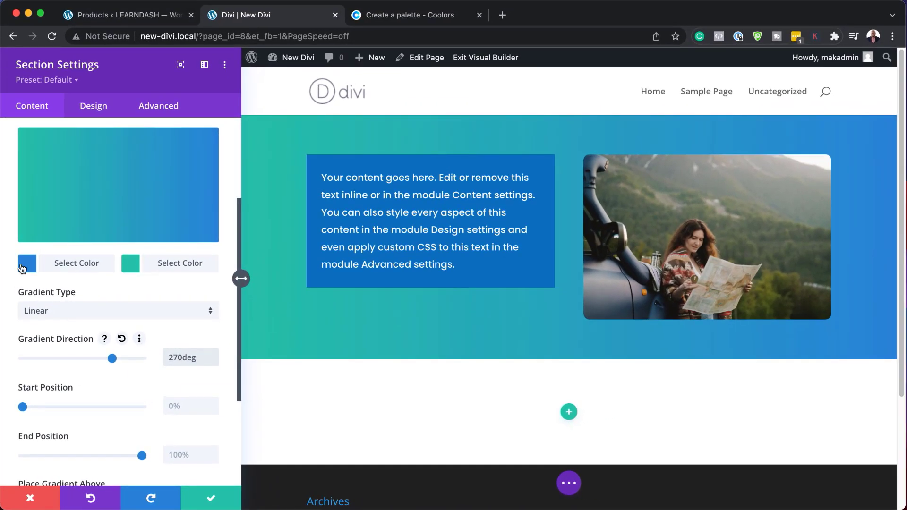
left_click(28, 264)
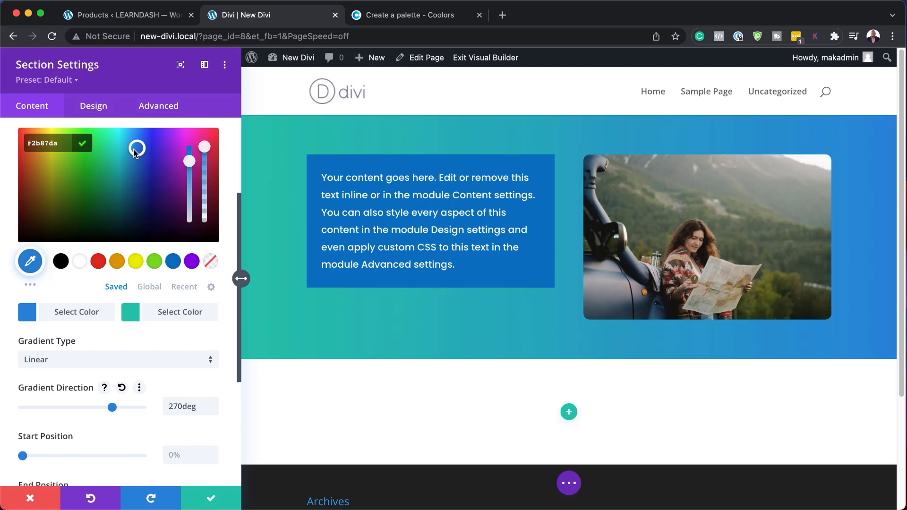
left_click_drag(136, 152, 134, 179)
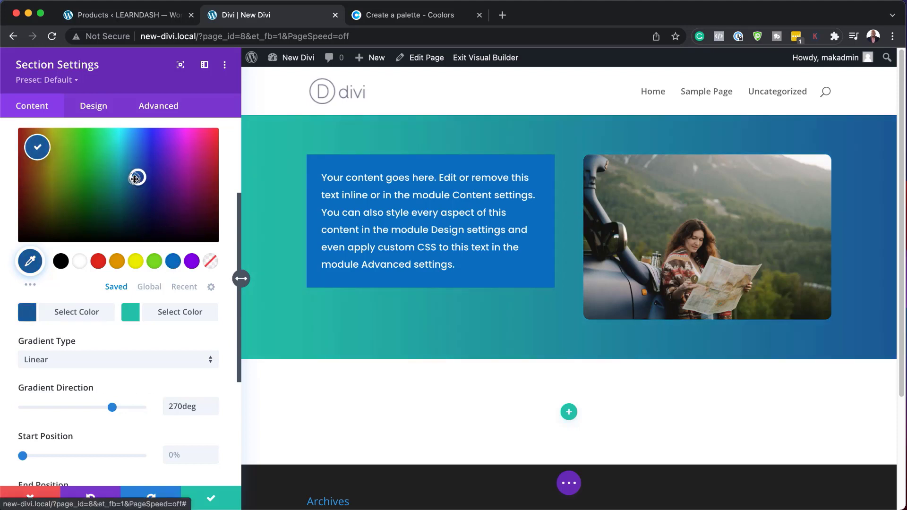
left_click(132, 313)
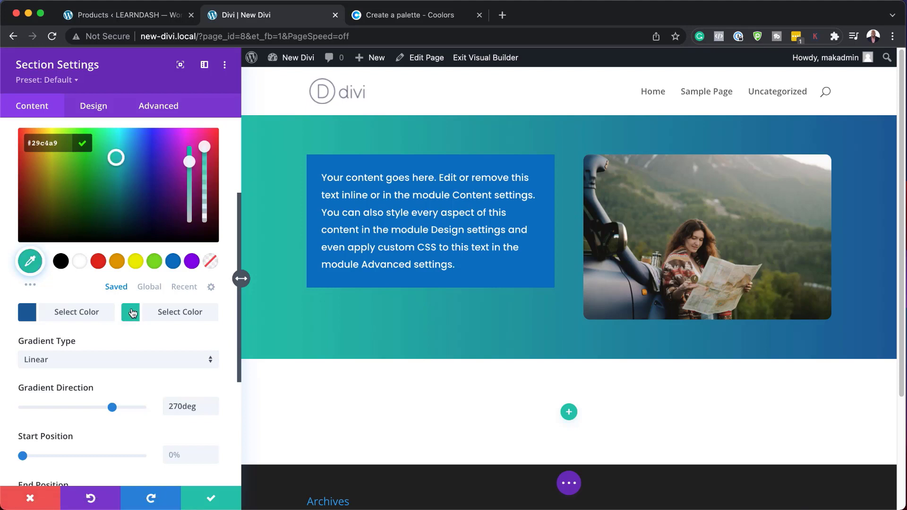
left_click_drag(61, 174, 57, 138)
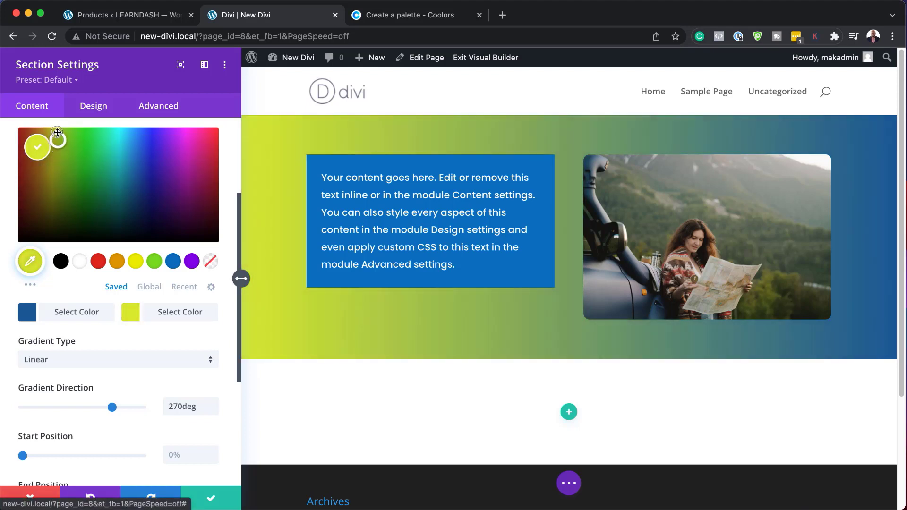
scroll(61, 126, "up", 2)
scroll(61, 127, "up", 3)
left_click_drag(64, 216, 53, 237)
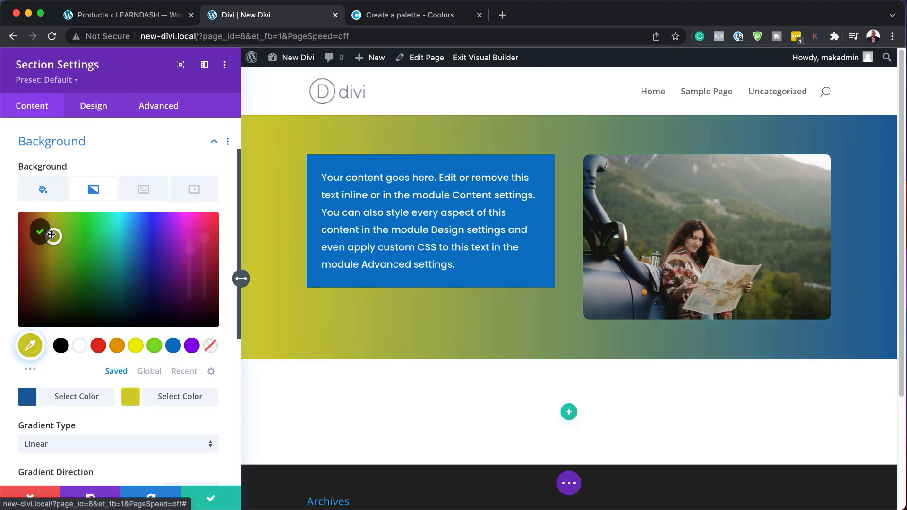
- Set Gradient Direction to 90deg, Start Position 22% and End Position 15% for a hard split
scroll(117, 315, "down", 1)
scroll(118, 330, "down", 3)
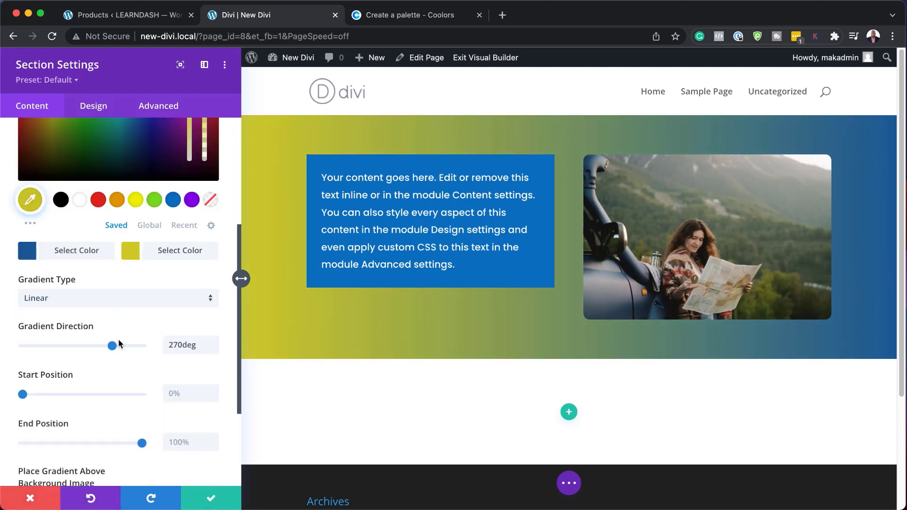
left_click(176, 347)
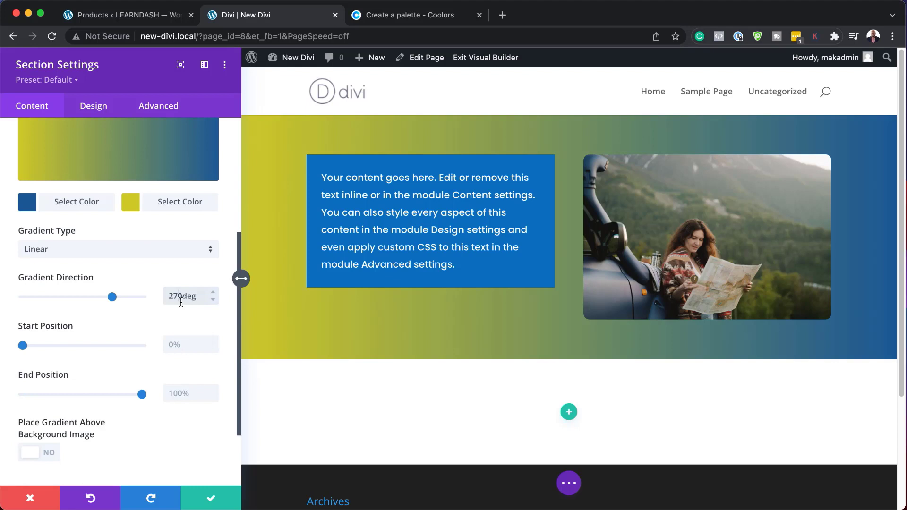
key("BackSpace")
key("BackSpace")
type("9")
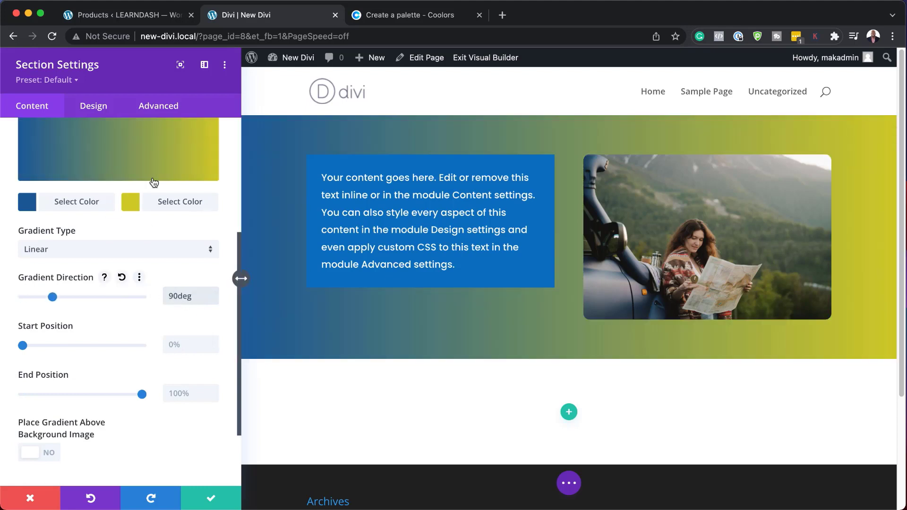
scroll(84, 361, "down", 1)
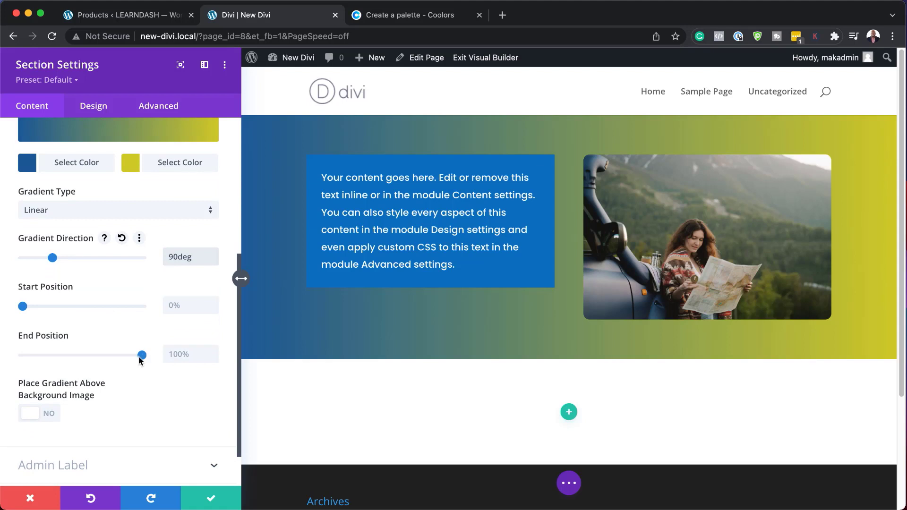
left_click_drag(140, 359, 66, 360)
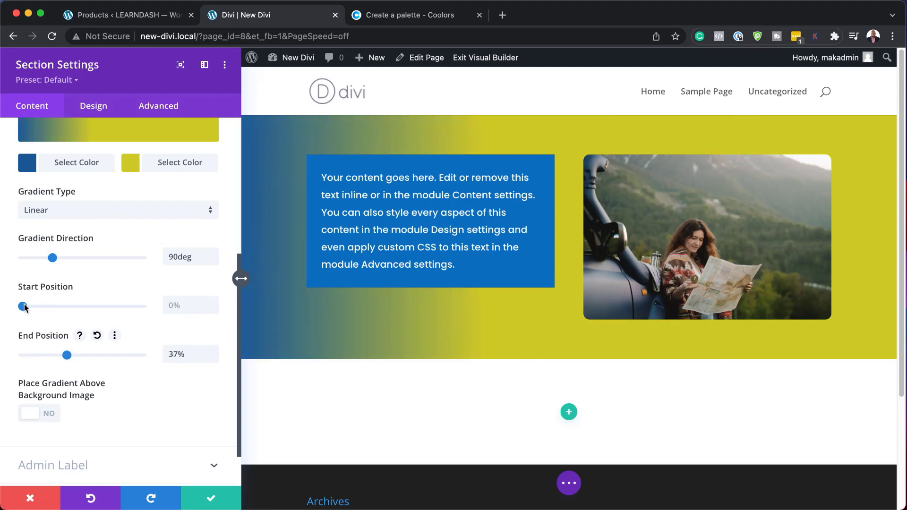
left_click_drag(25, 306, 48, 306)
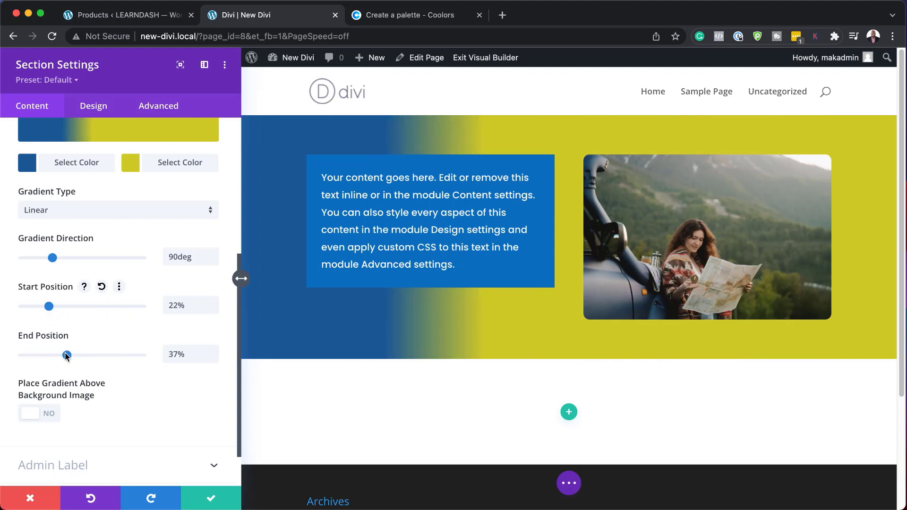
left_click_drag(67, 357, 41, 357)
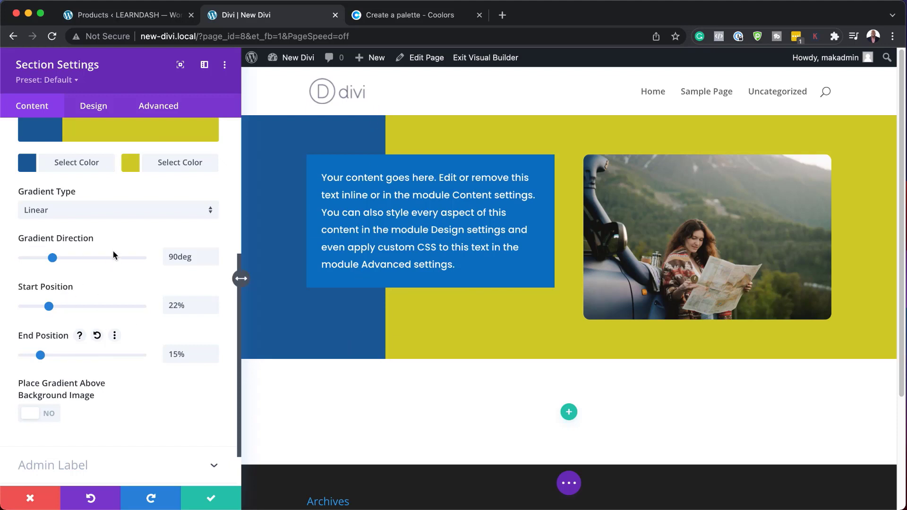
scroll(113, 251, "up", 5)
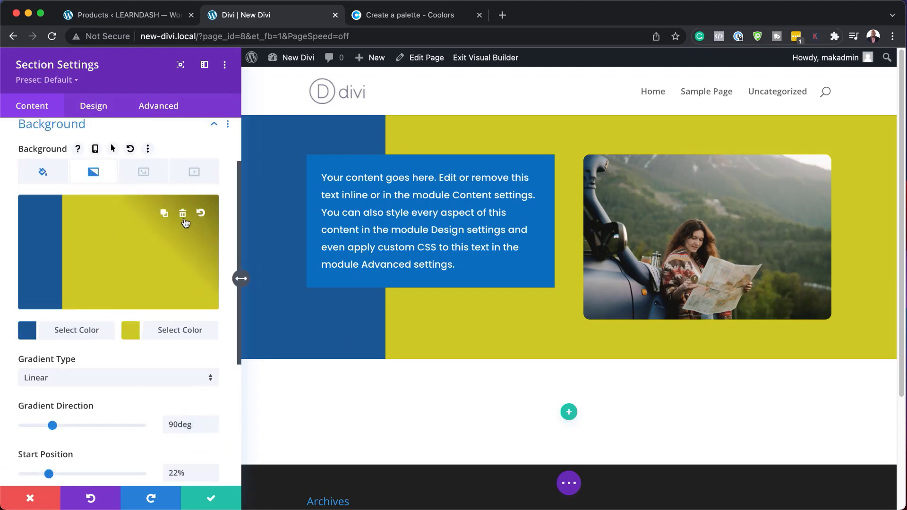
- Remove the section's gradient and give it a wave-shaped bottom divider
left_click(182, 213)
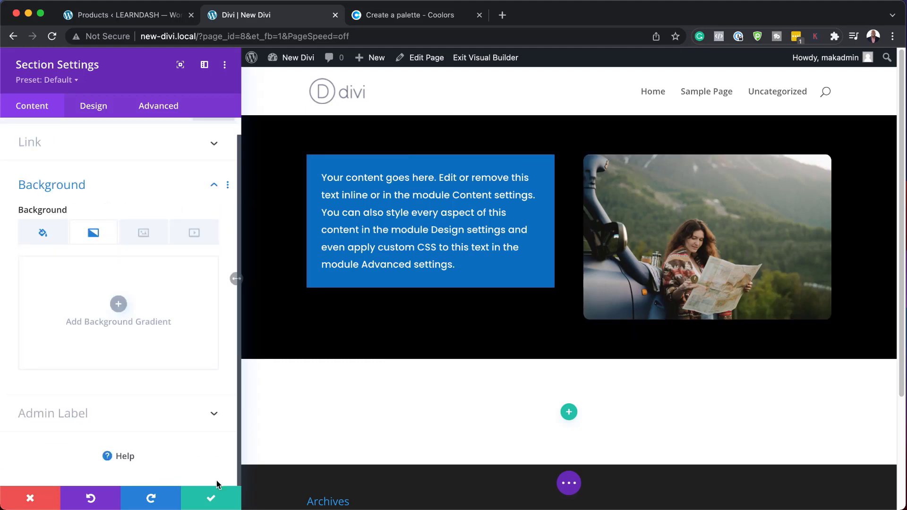
left_click(92, 108)
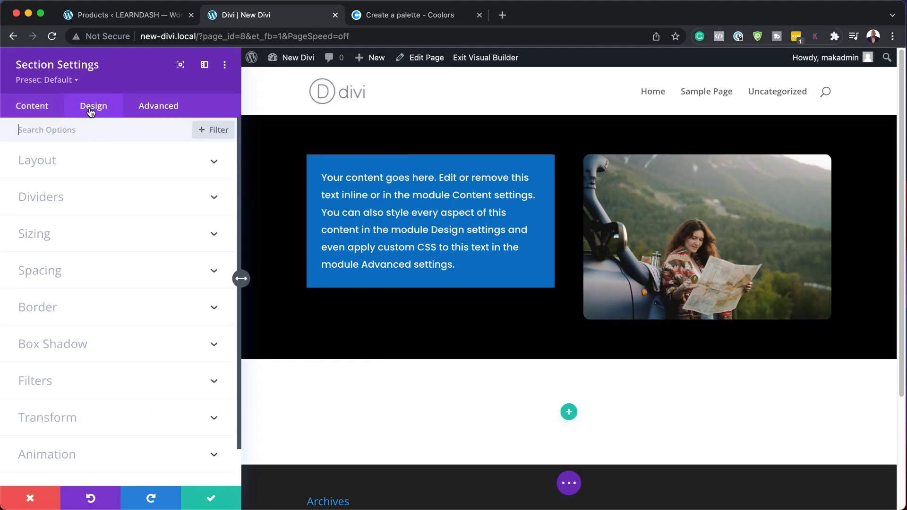
left_click(56, 200)
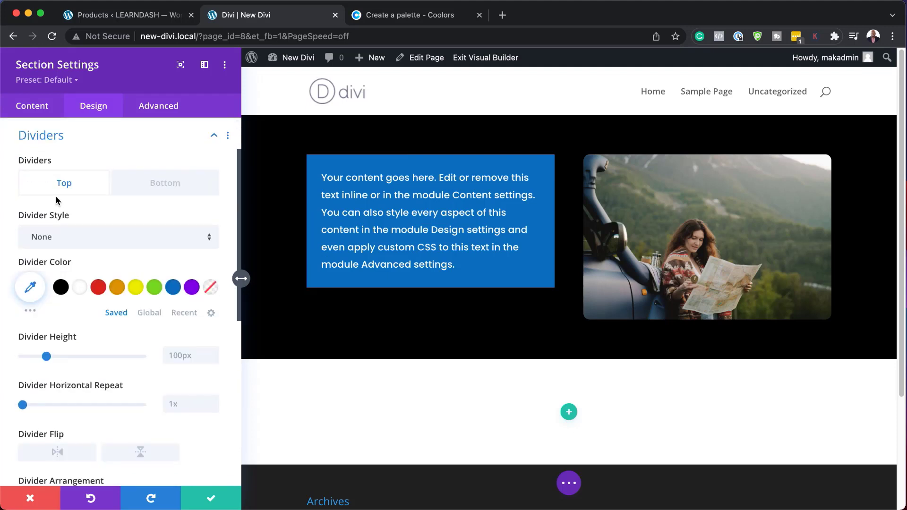
left_click(164, 185)
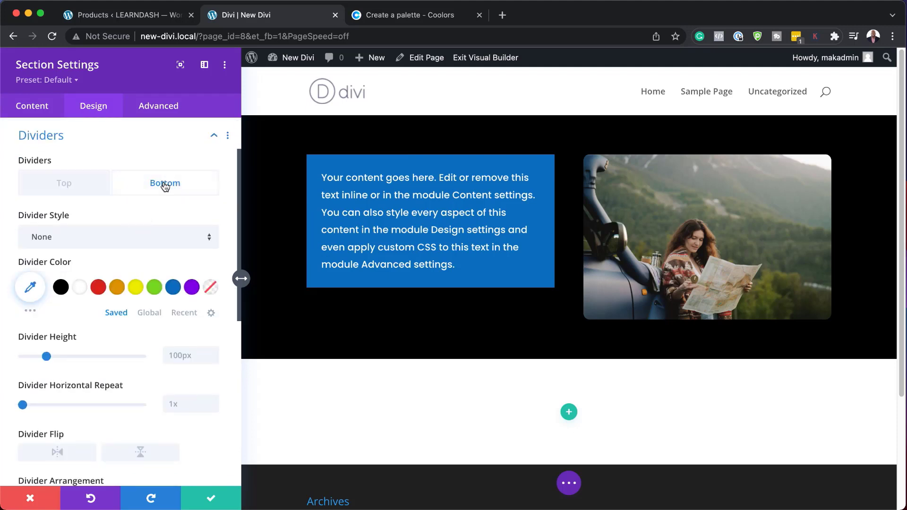
left_click(109, 244)
scroll(149, 351, "down", 2)
scroll(148, 350, "down", 5)
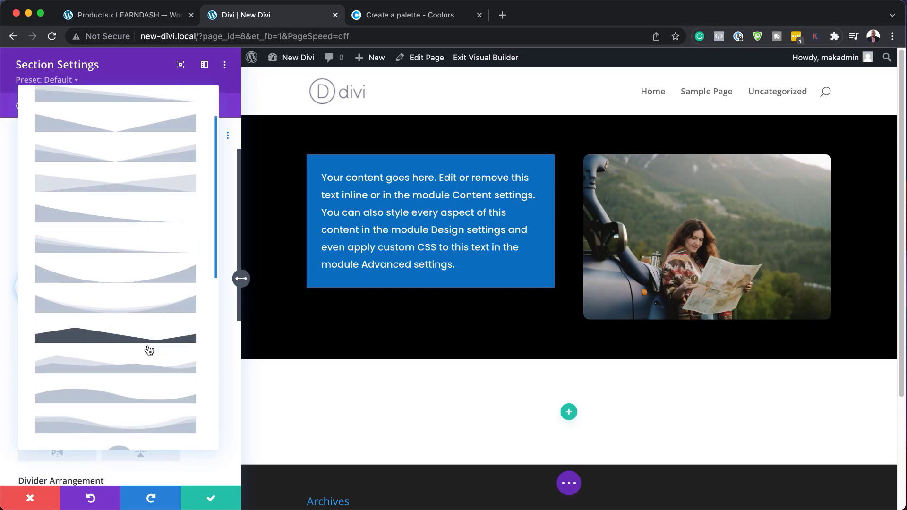
left_click(136, 356)
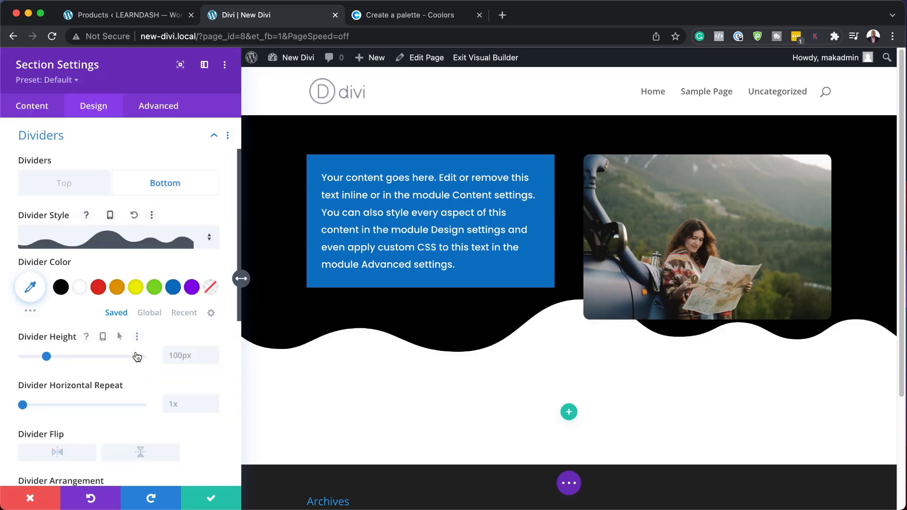
- Keep the wave divider at 1x repeat and flip it horizontally
left_click_drag(24, 405, 23, 405)
scroll(100, 419, "down", 2)
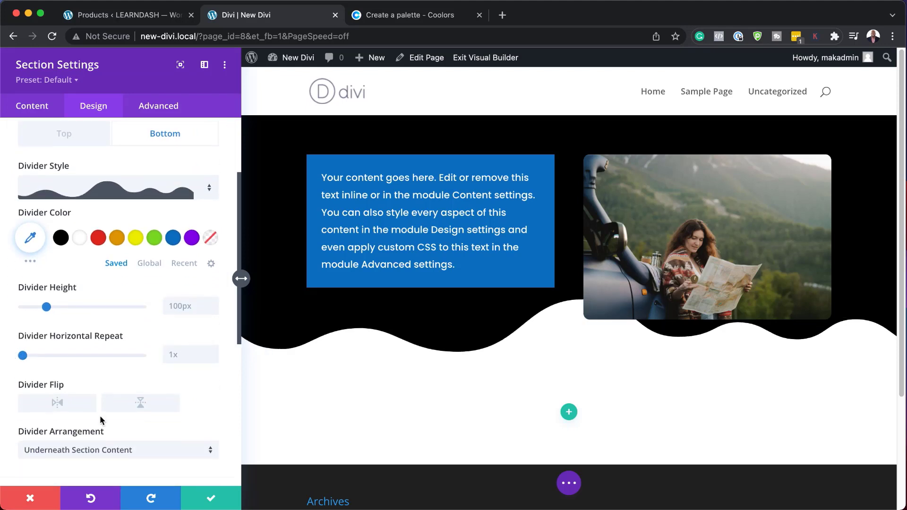
left_click(57, 404)
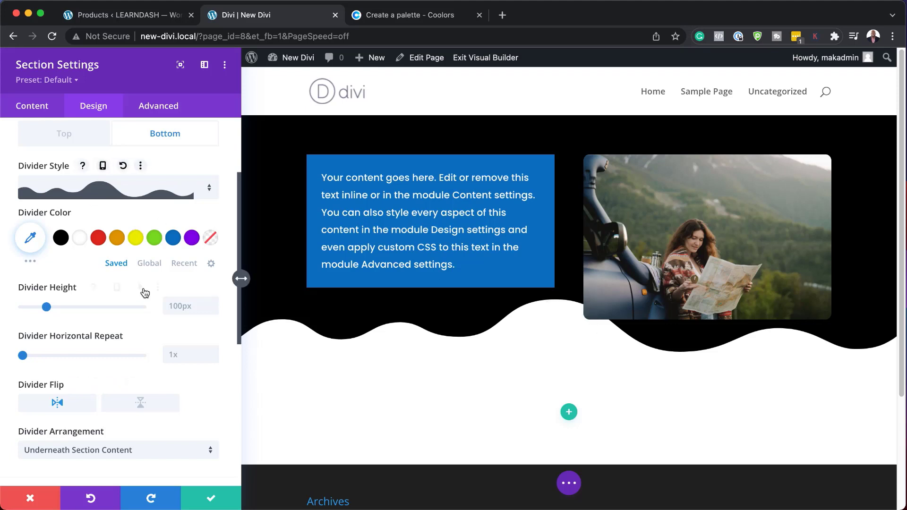
scroll(148, 289, "up", 3)
scroll(148, 285, "down", 6)
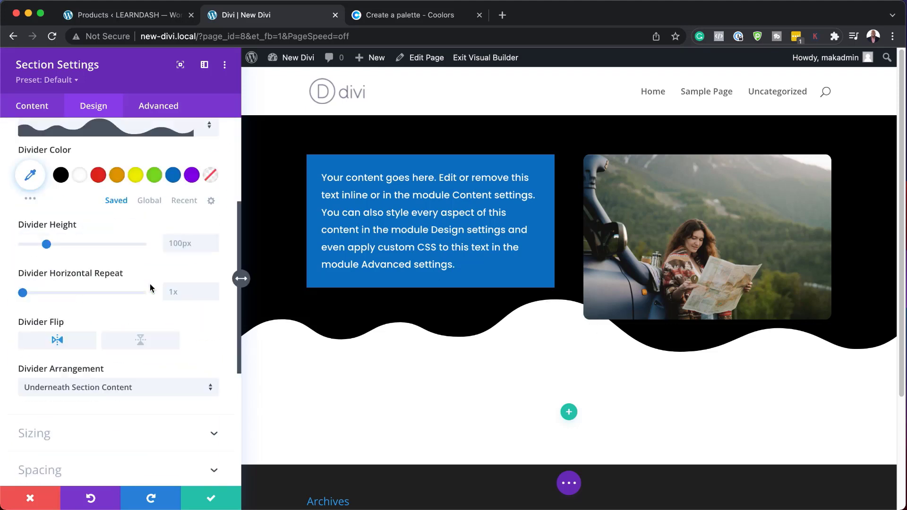
scroll(149, 288, "down", 2)
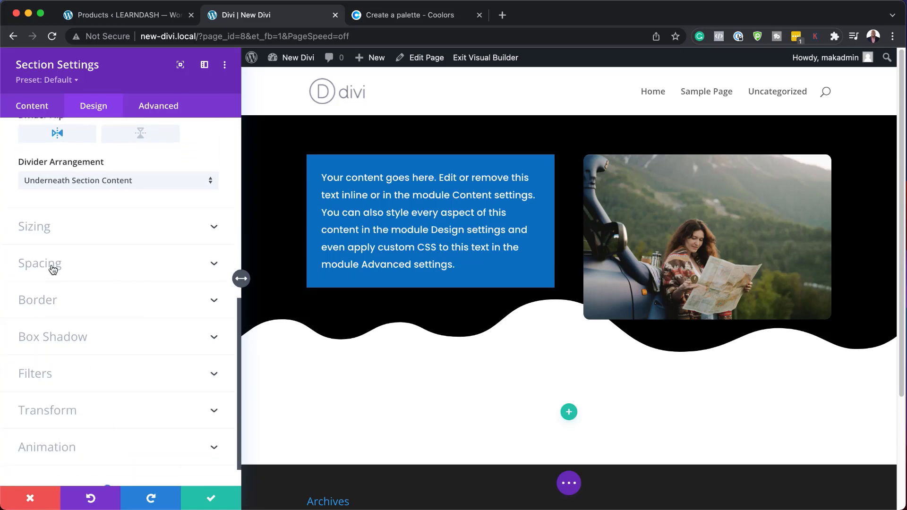
- Set linked top and bottom padding to 126px and save the section settings
left_click(53, 269)
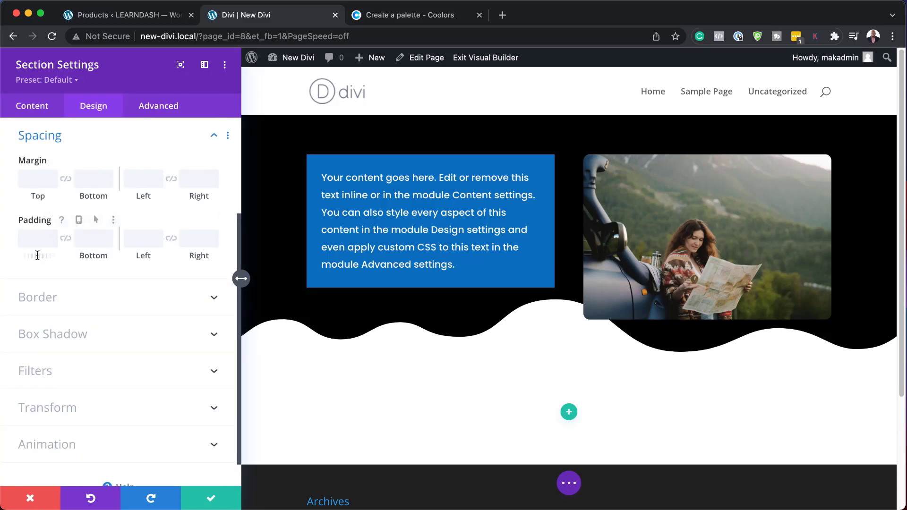
left_click(29, 235)
type("20px")
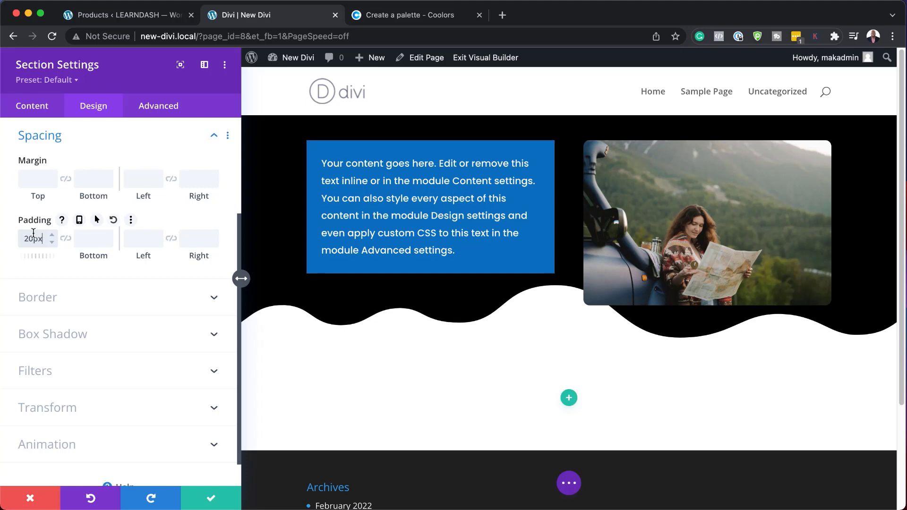
left_click(66, 239)
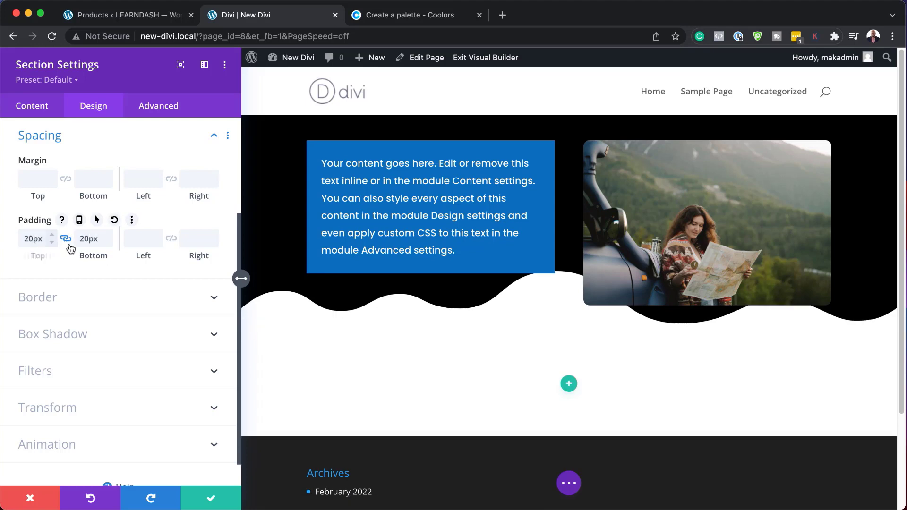
left_click_drag(30, 256, 163, 253)
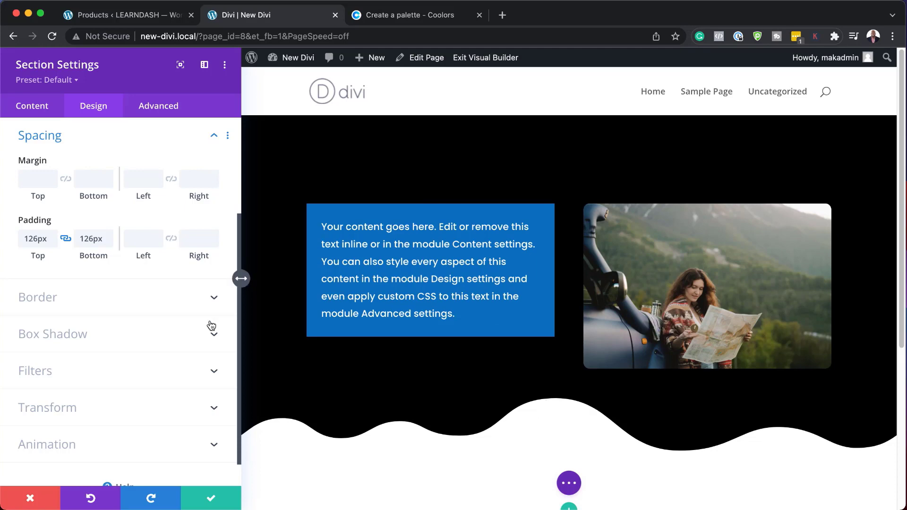
left_click(213, 502)
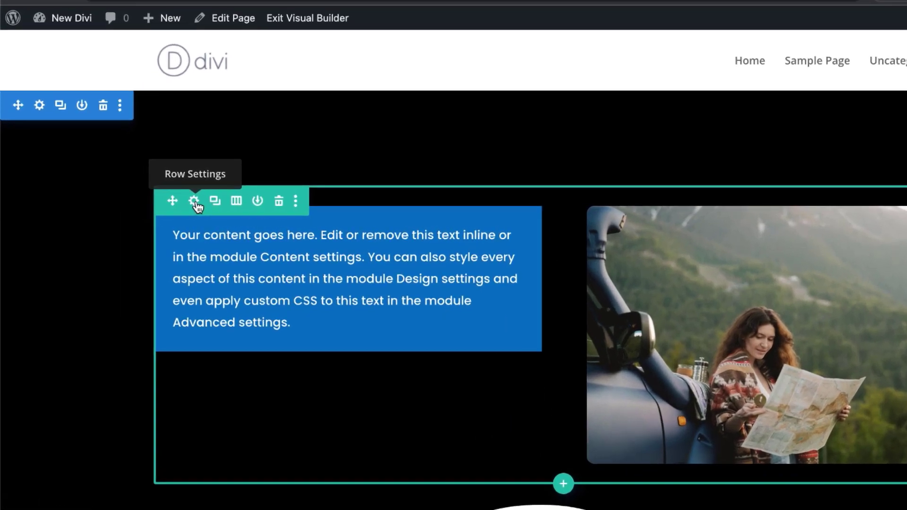
- Widen the hero row to about 90% in the row's Sizing options
left_click(199, 201)
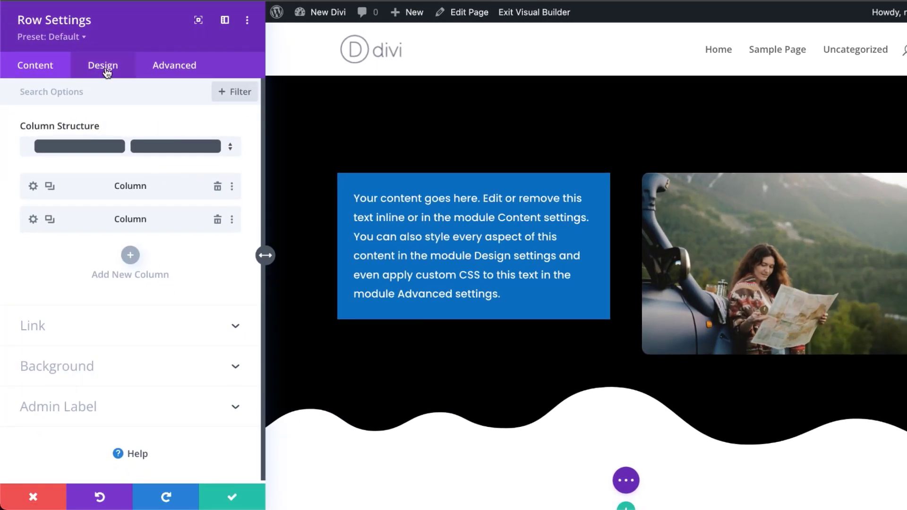
left_click(105, 69)
left_click(57, 128)
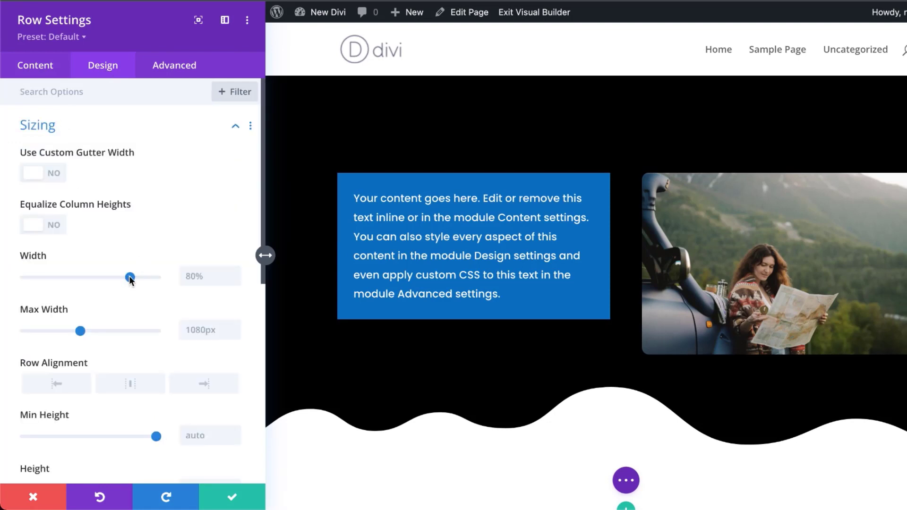
left_click_drag(130, 279, 143, 281)
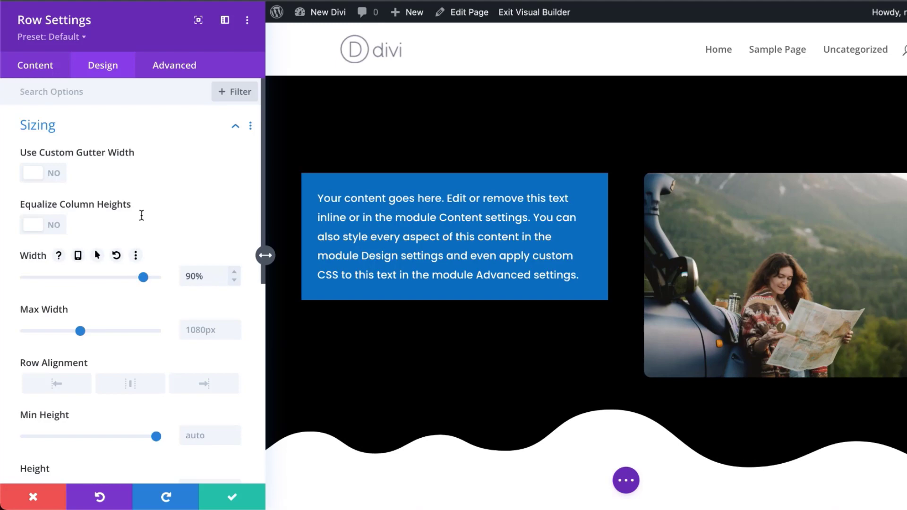
- Set the row's gutter width to 2 with equalized column heights, and save the row
left_click(54, 178)
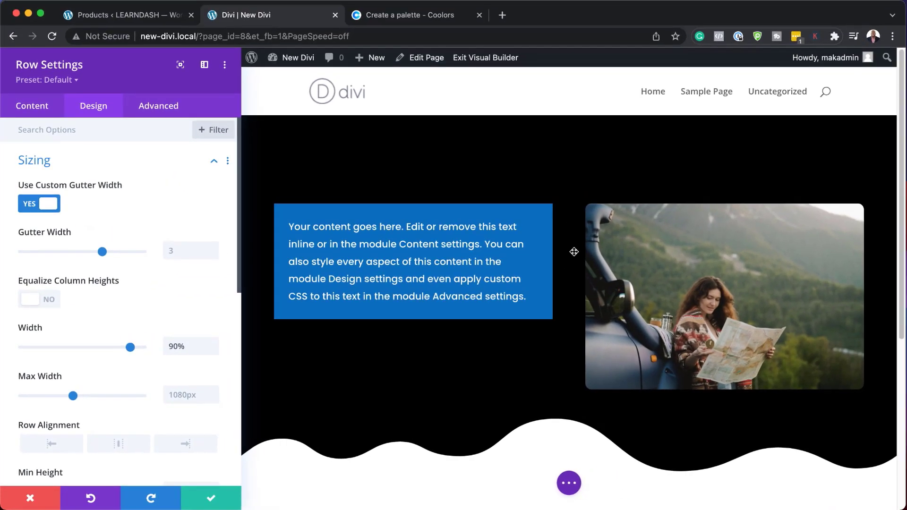
left_click_drag(91, 254, 74, 254)
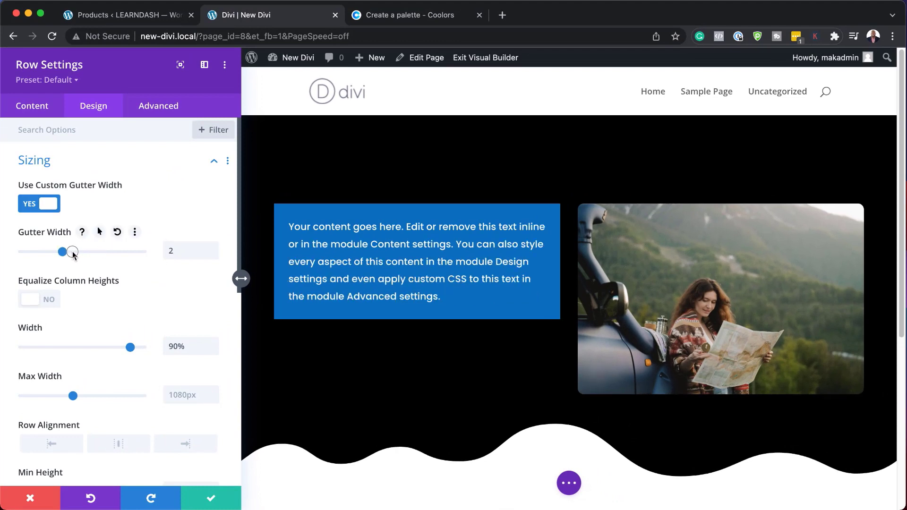
left_click(48, 302)
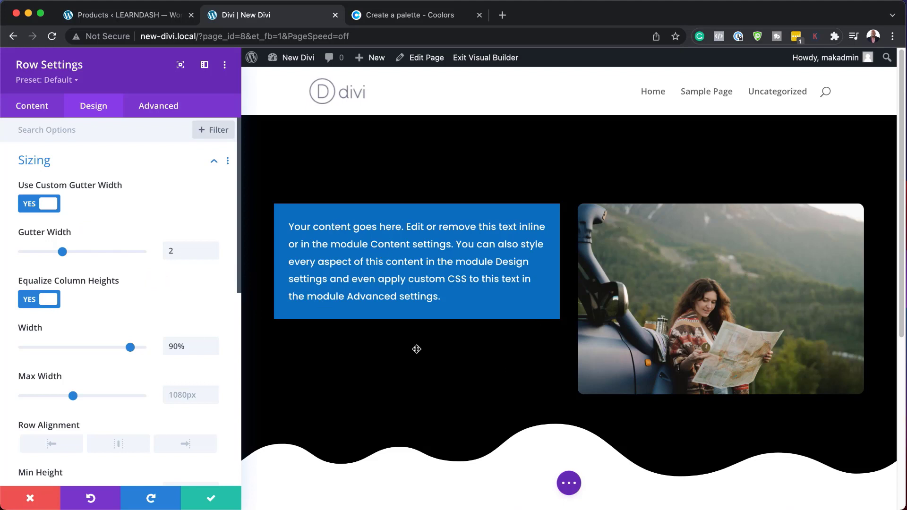
scroll(143, 359, "down", 5)
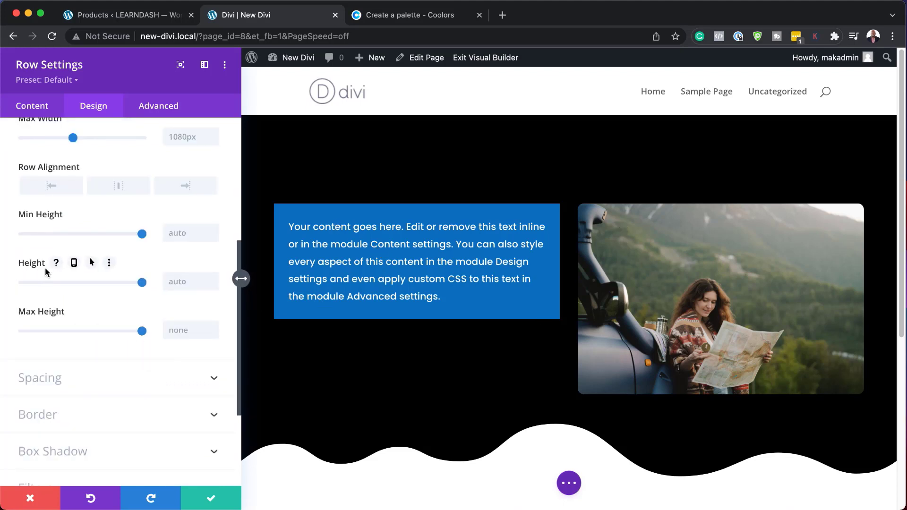
scroll(162, 355, "down", 3)
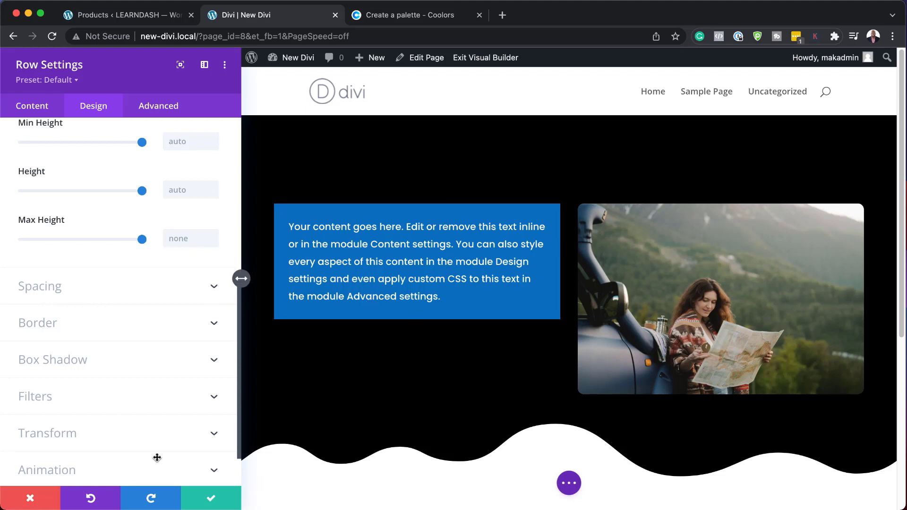
scroll(103, 461, "down", 2)
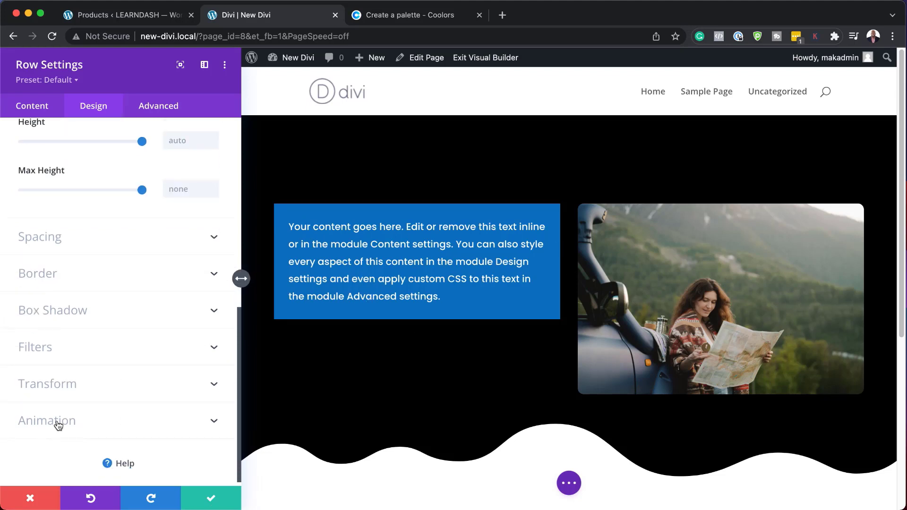
left_click(212, 499)
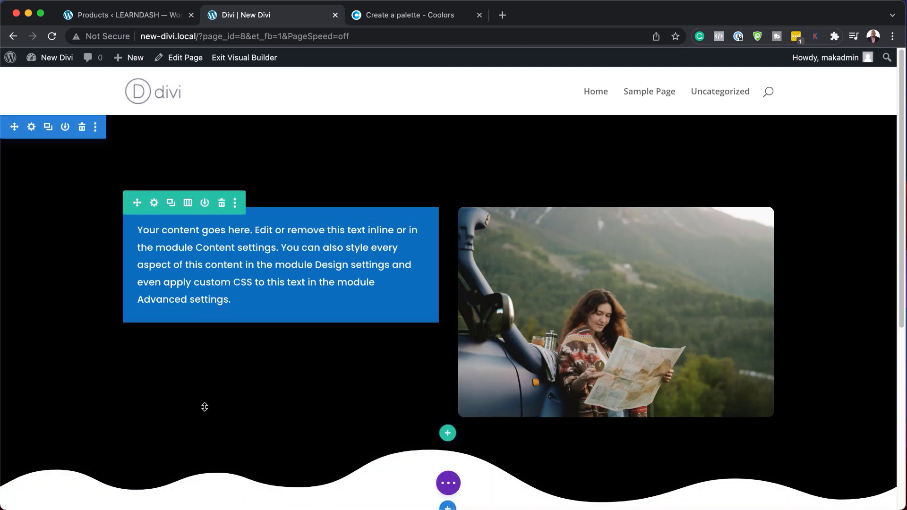
scroll(204, 407, "down", 5)
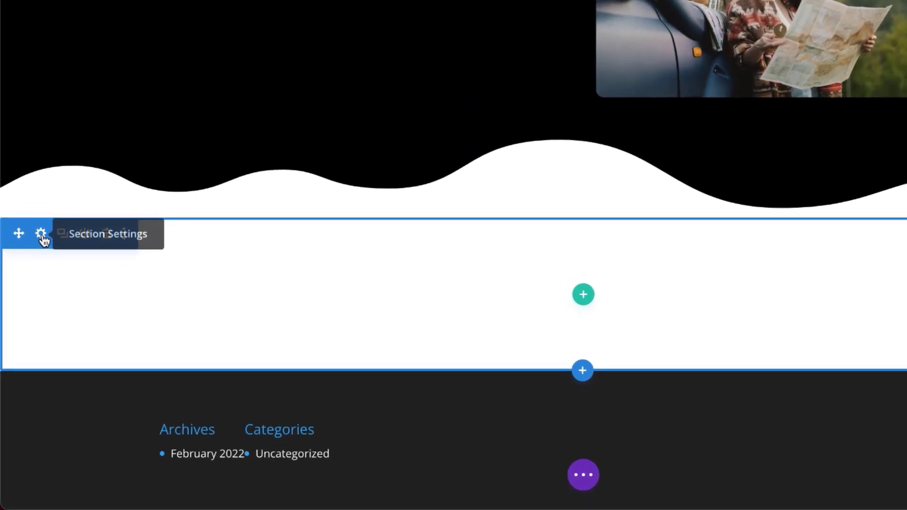
- Set the woman-with-map photo as the lower section's background image and save
left_click(41, 239)
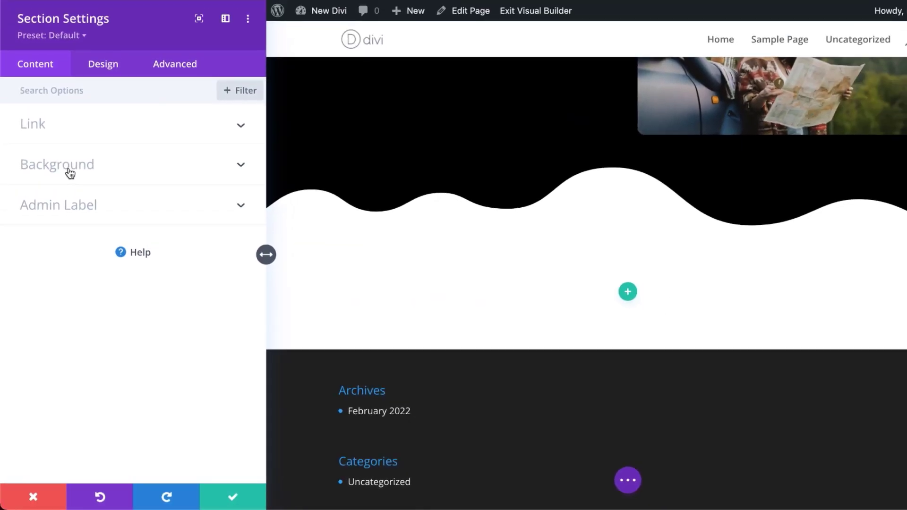
left_click(70, 173)
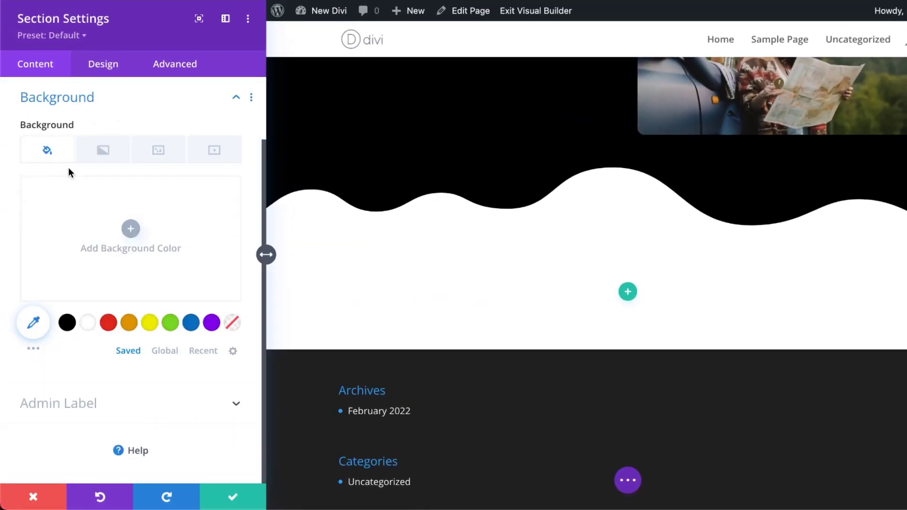
left_click(163, 154)
left_click(131, 228)
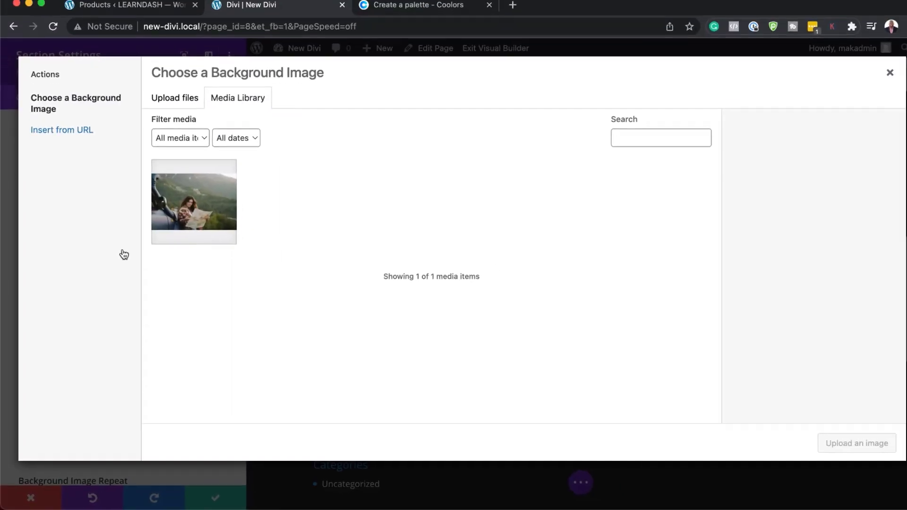
left_click(200, 203)
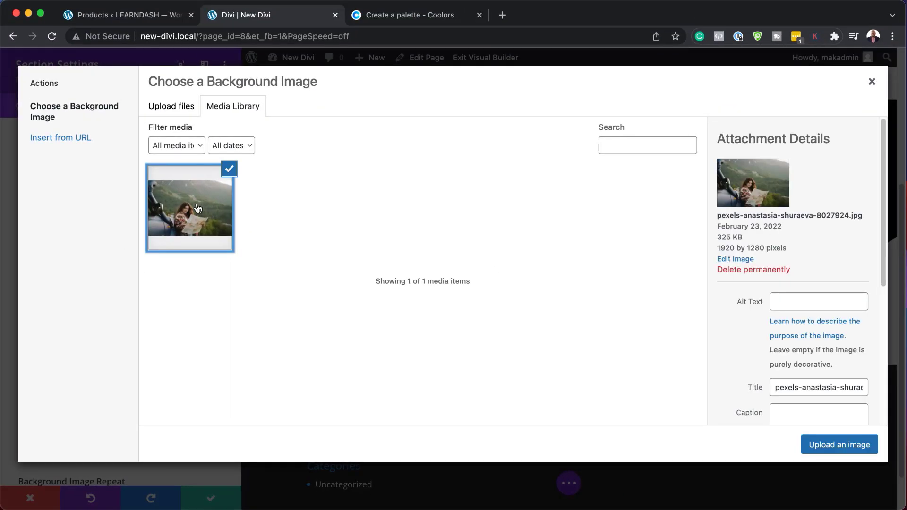
left_click(853, 444)
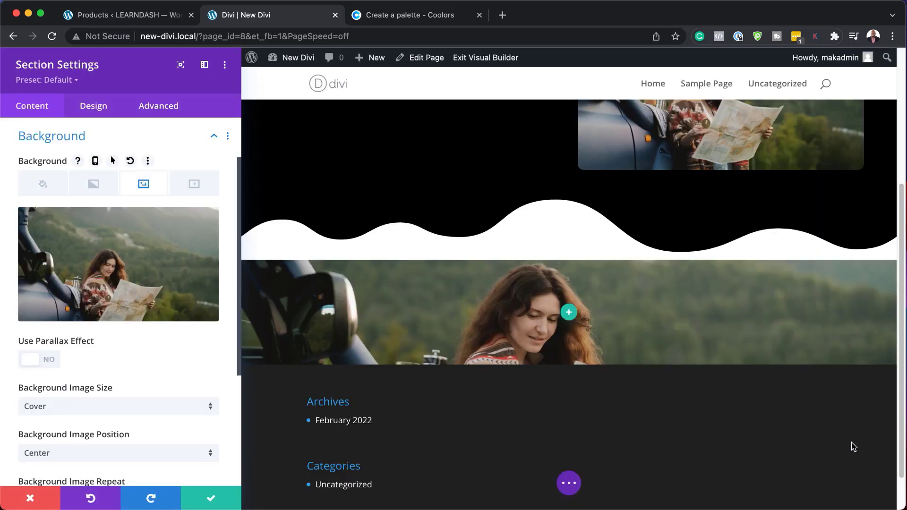
left_click(212, 502)
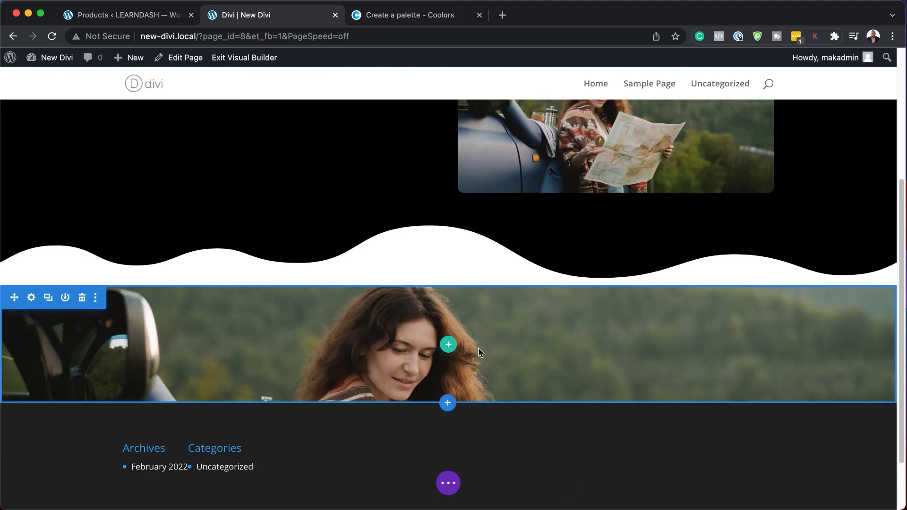
- Insert a two-column row with a Text module in the left column
left_click(448, 346)
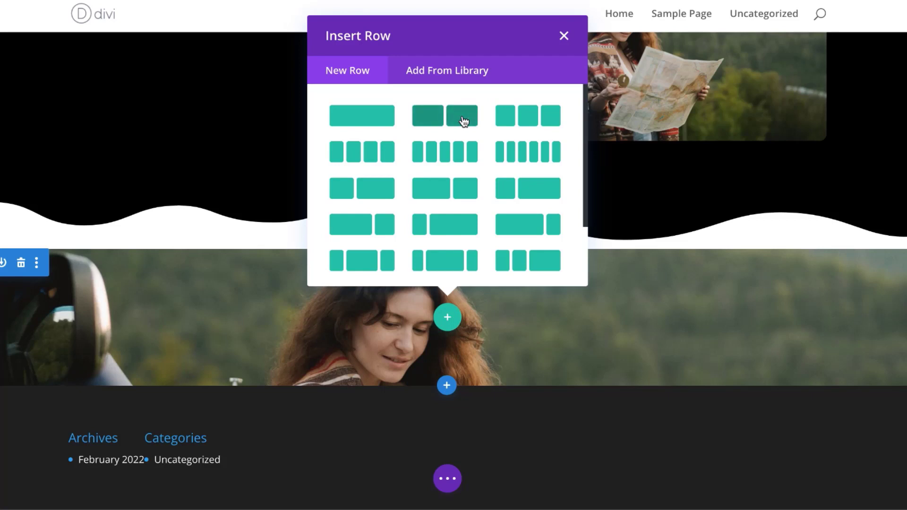
left_click(463, 119)
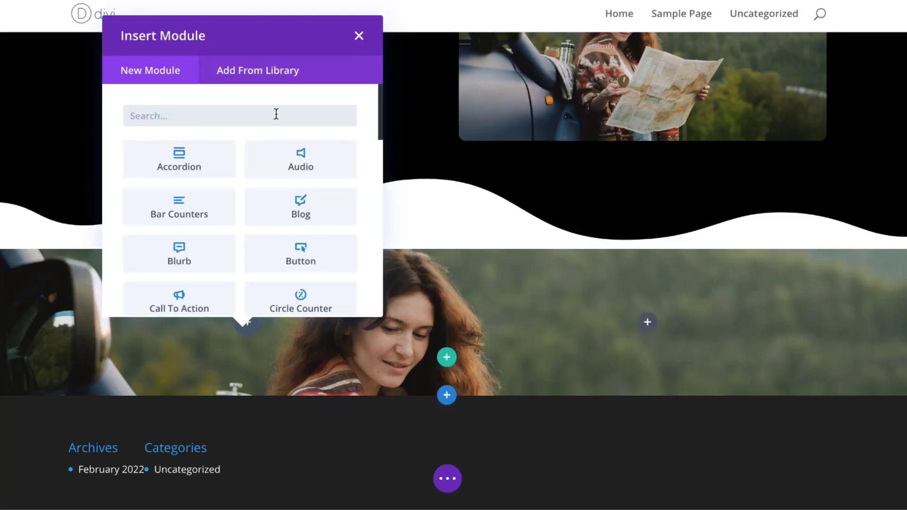
type("text")
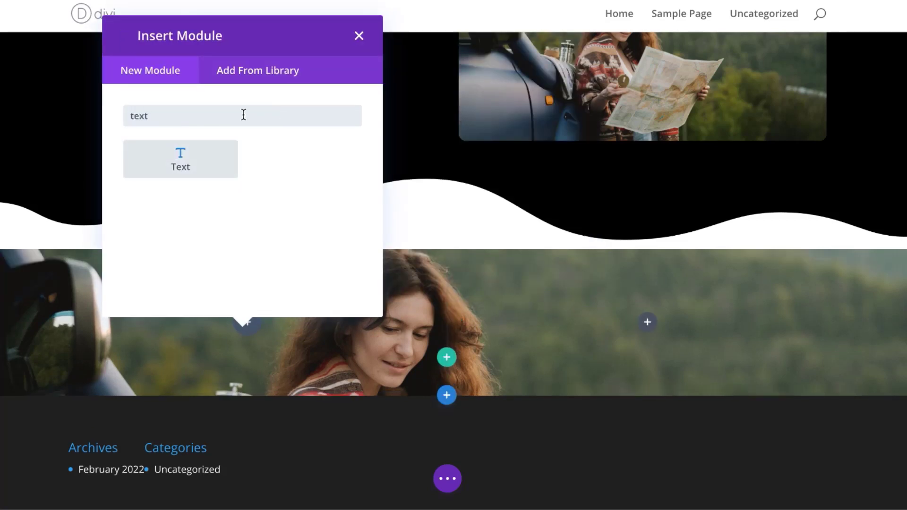
left_click(192, 166)
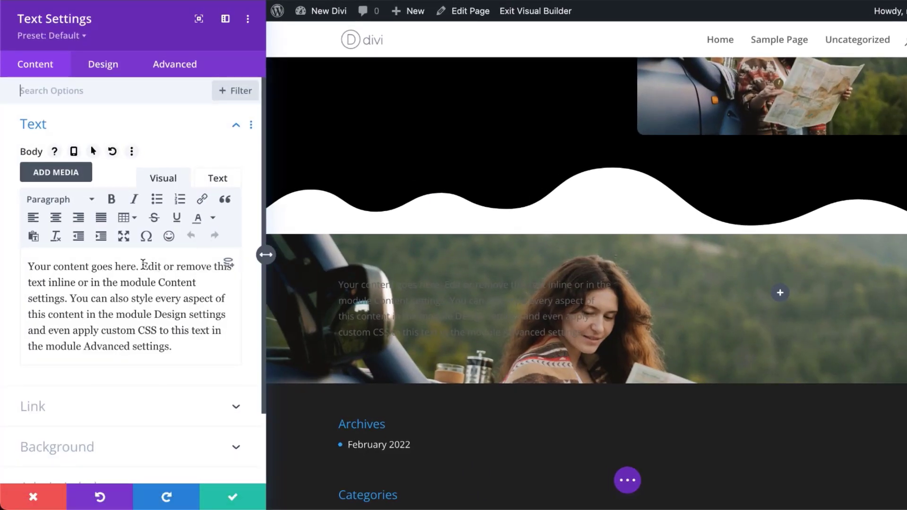
- Trim the placeholder to 'Your content goes here.' and format it as Heading 1
left_click_drag(142, 265, 196, 344)
key("BackSpace")
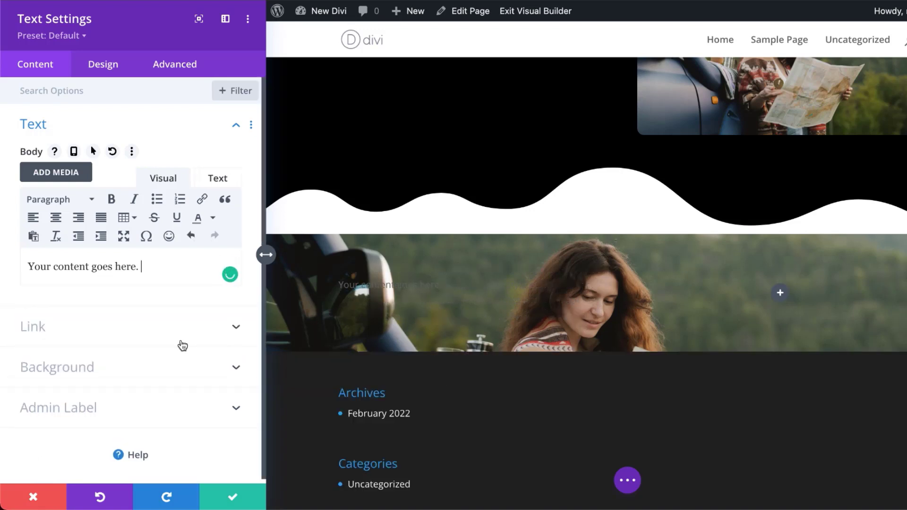
left_click_drag(149, 266, 31, 266)
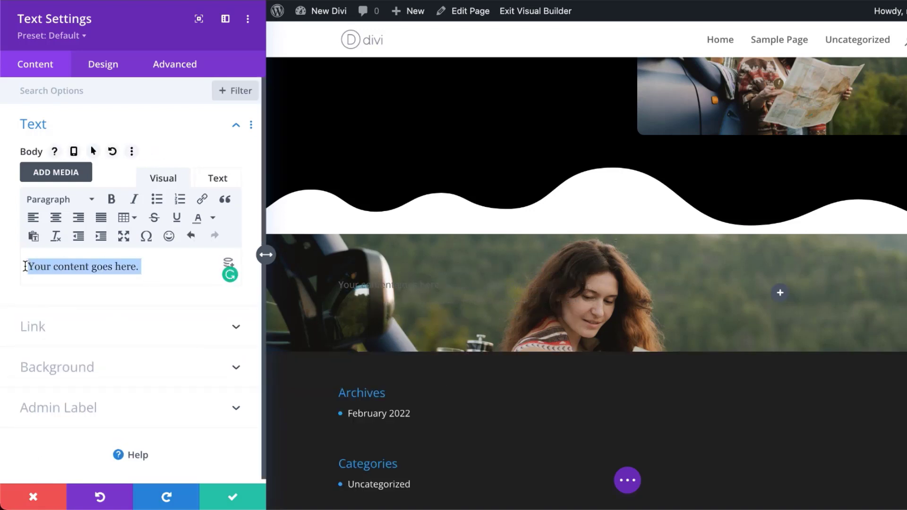
left_click(57, 199)
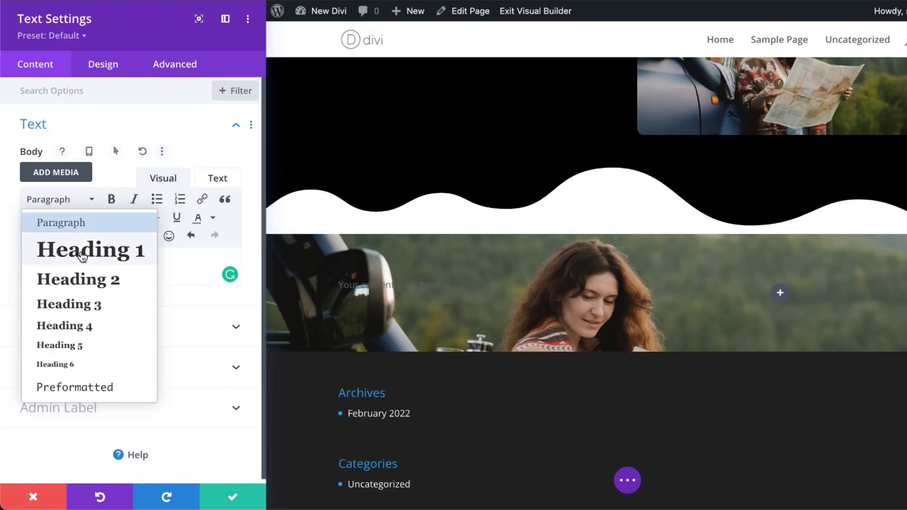
left_click(81, 251)
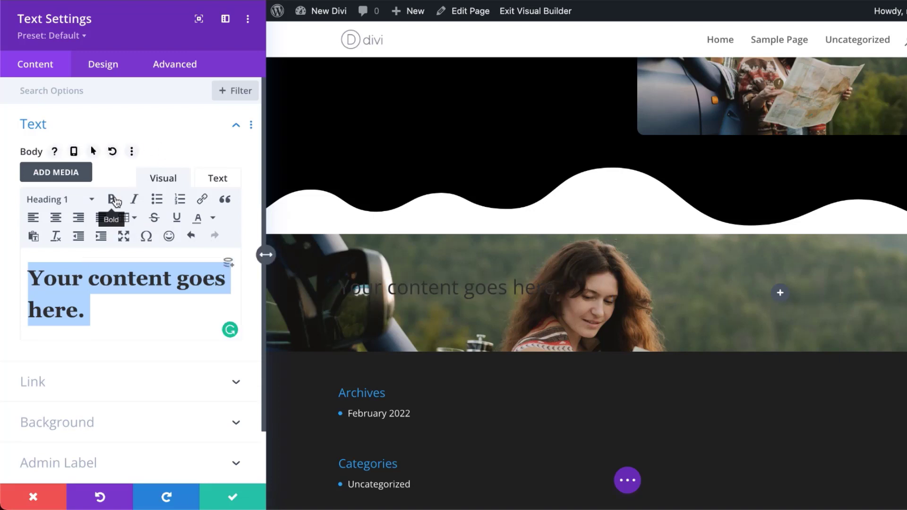
- Style the heading in bold white Poppins at 56px and save the Text module
left_click(113, 67)
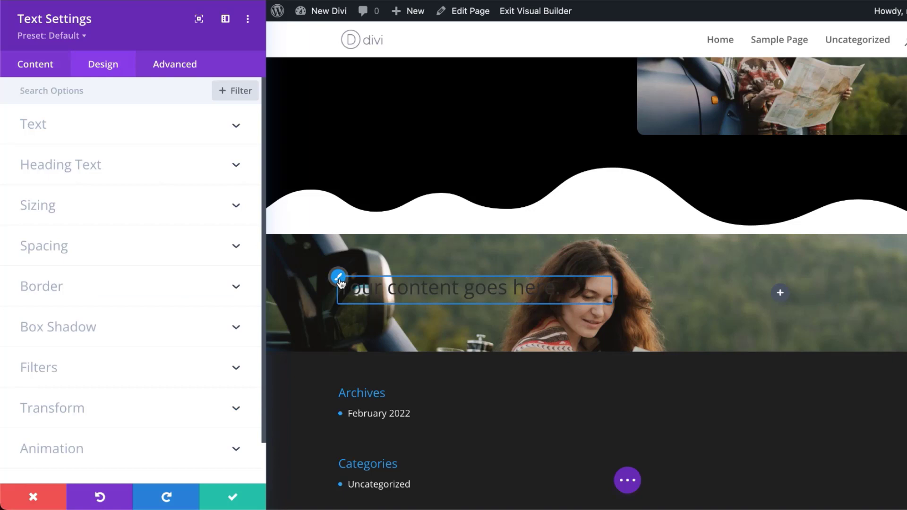
left_click(342, 282)
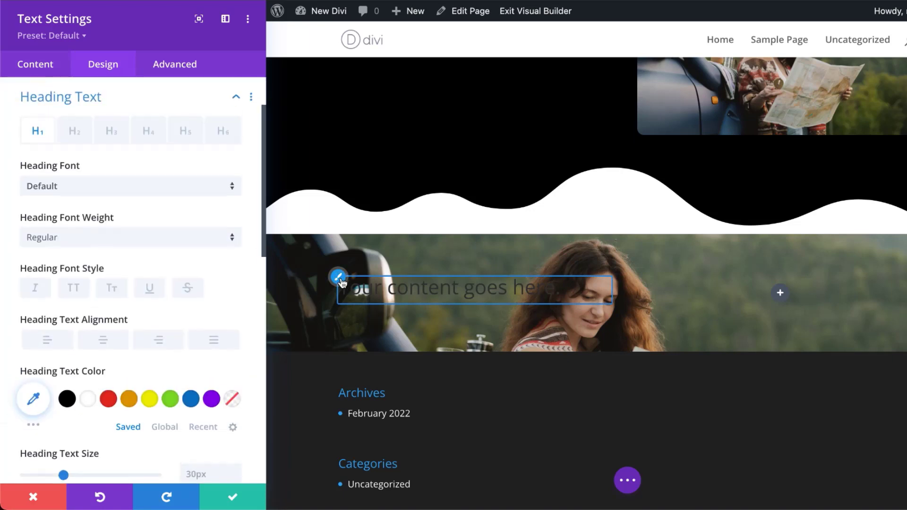
left_click(116, 188)
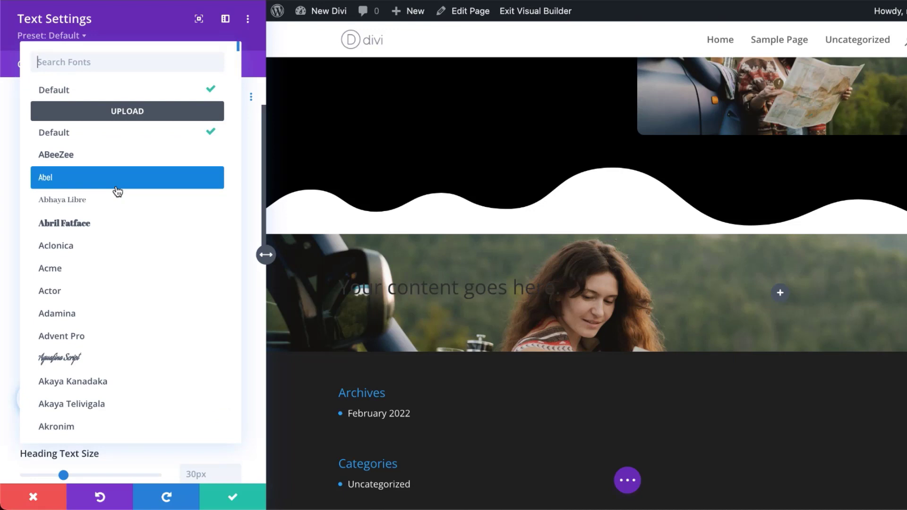
type("pop")
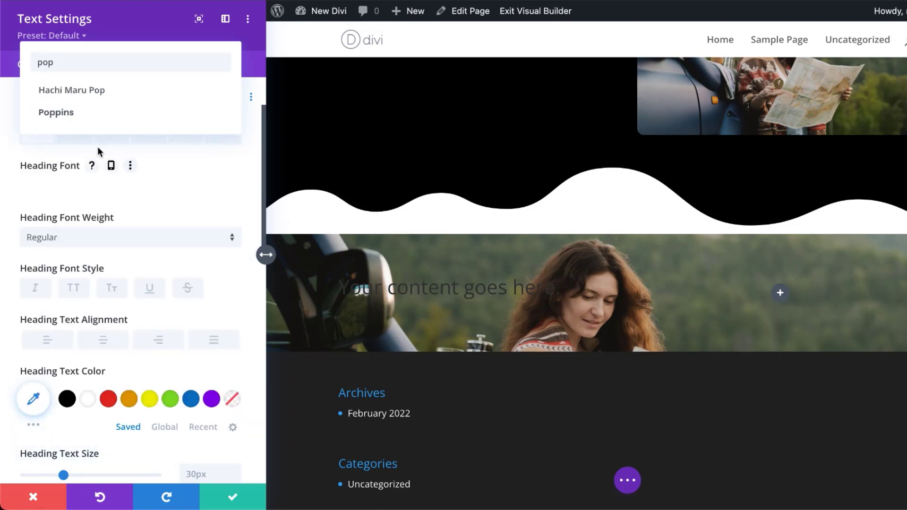
left_click(60, 115)
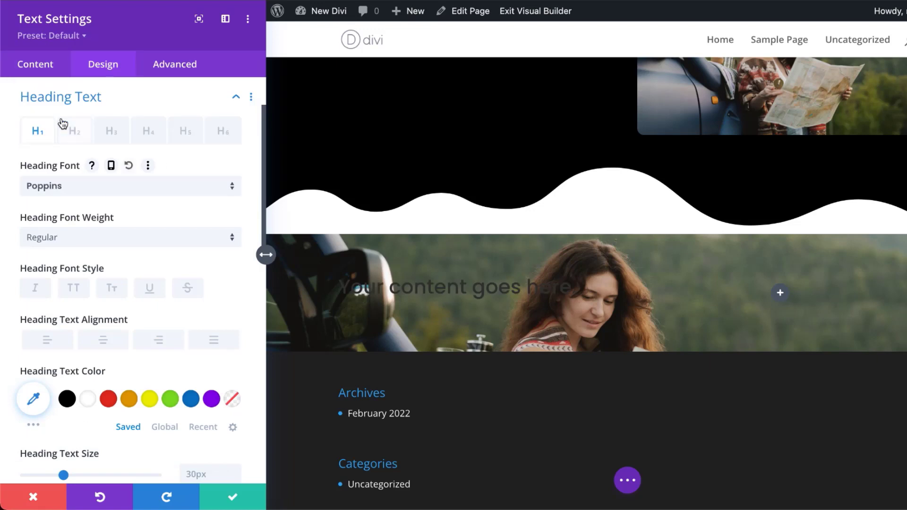
left_click(88, 399)
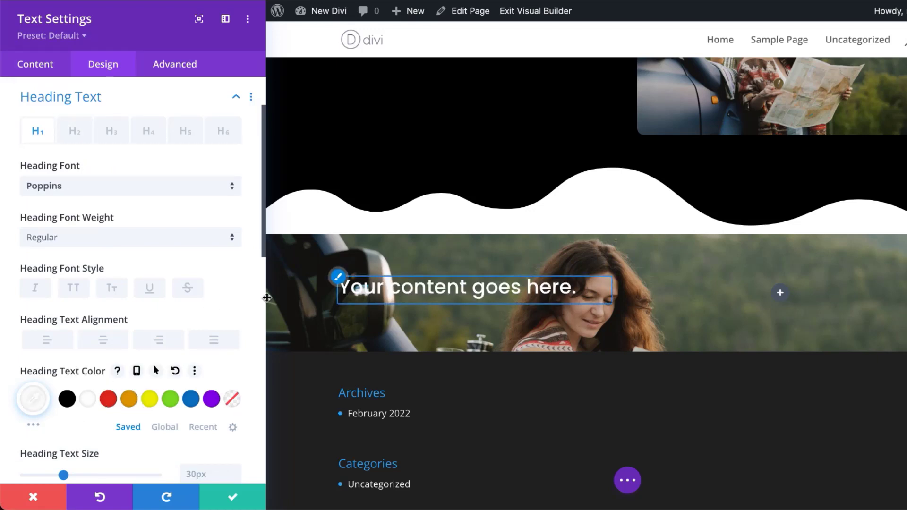
scroll(203, 314, "down", 4)
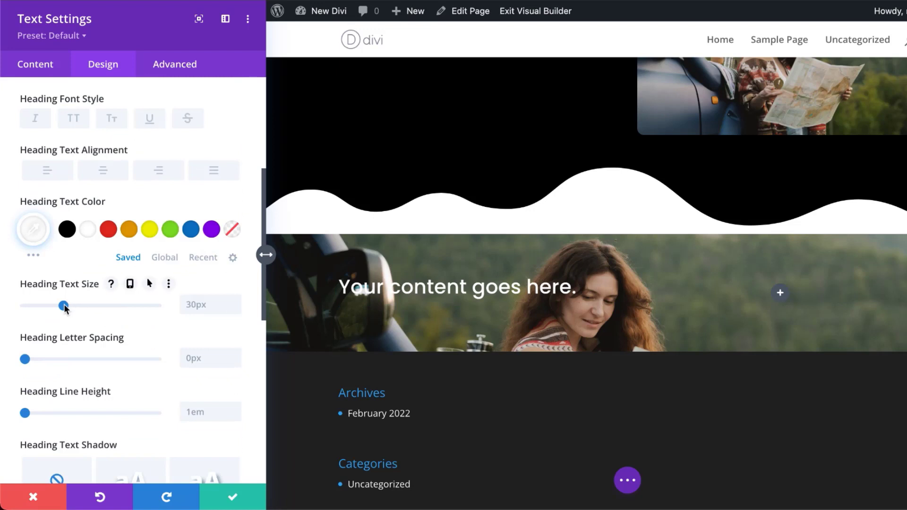
left_click_drag(64, 305, 99, 316)
scroll(119, 307, "up", 2)
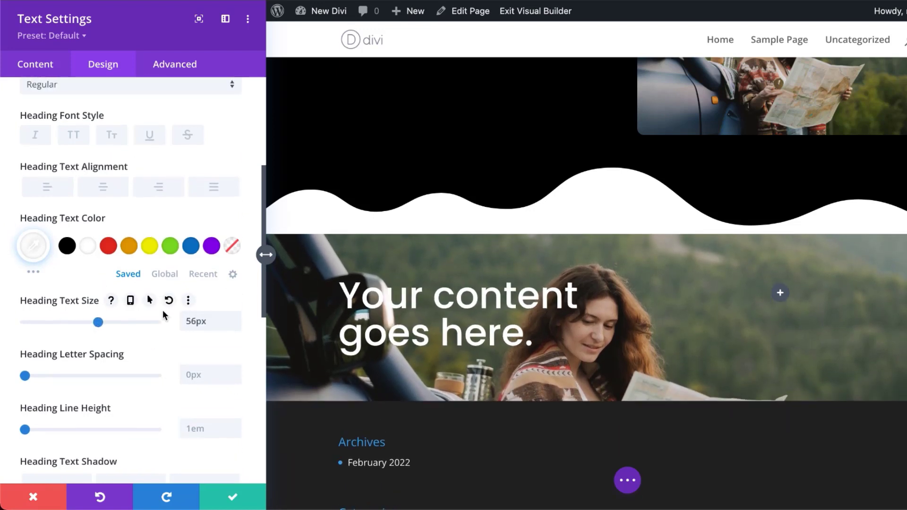
left_click(54, 174)
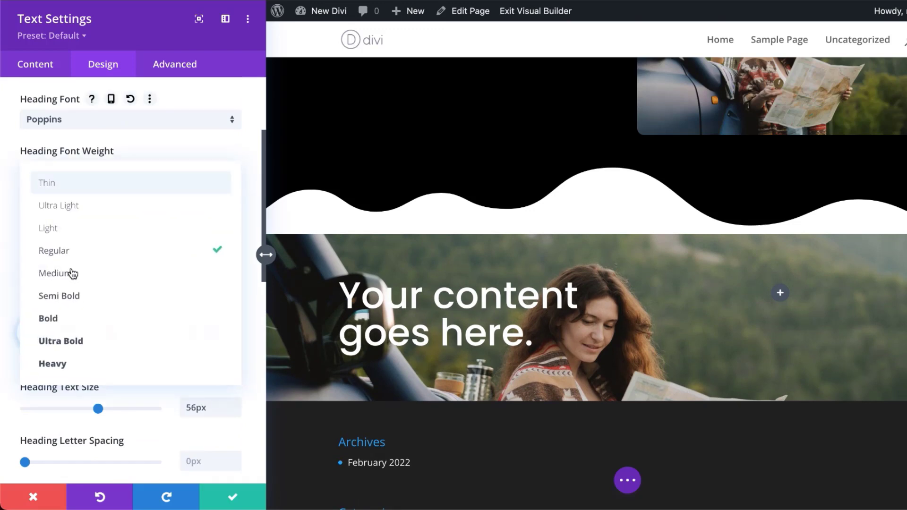
left_click(77, 317)
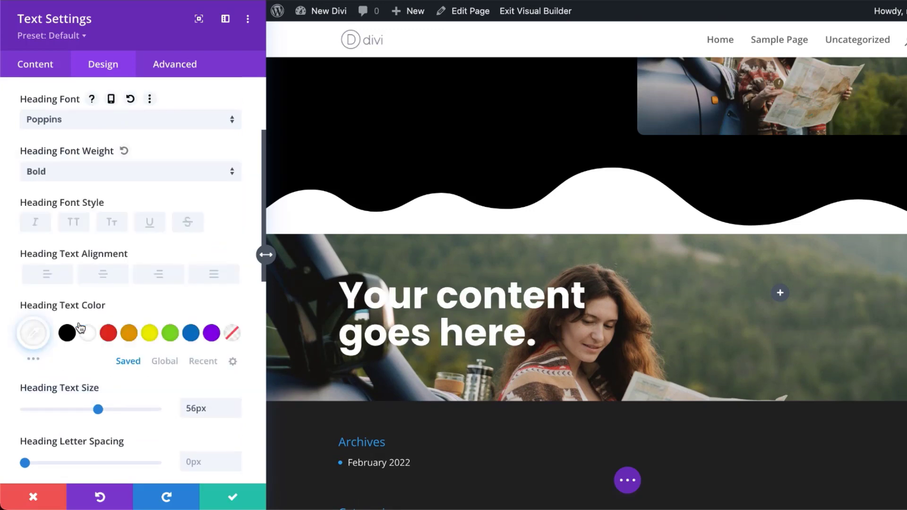
left_click(233, 502)
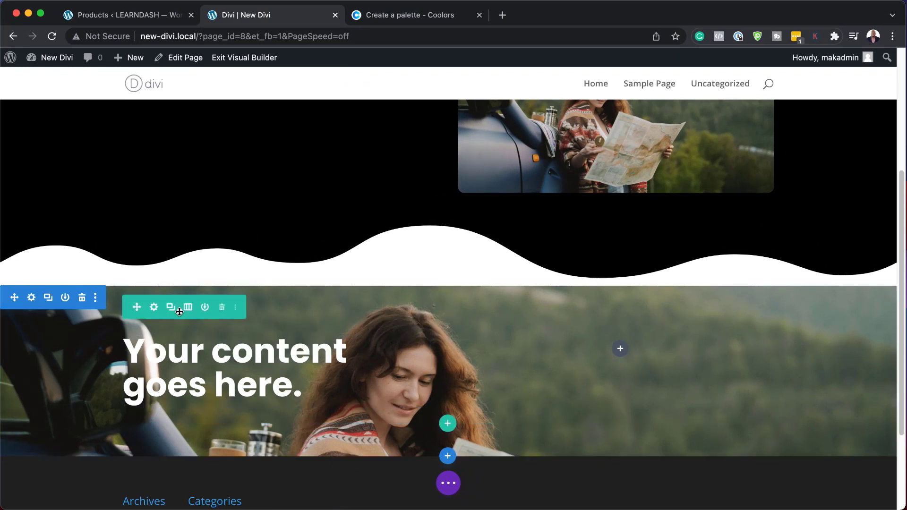
- Link the photo section's top and bottom padding and raise it to 156px
left_click(32, 298)
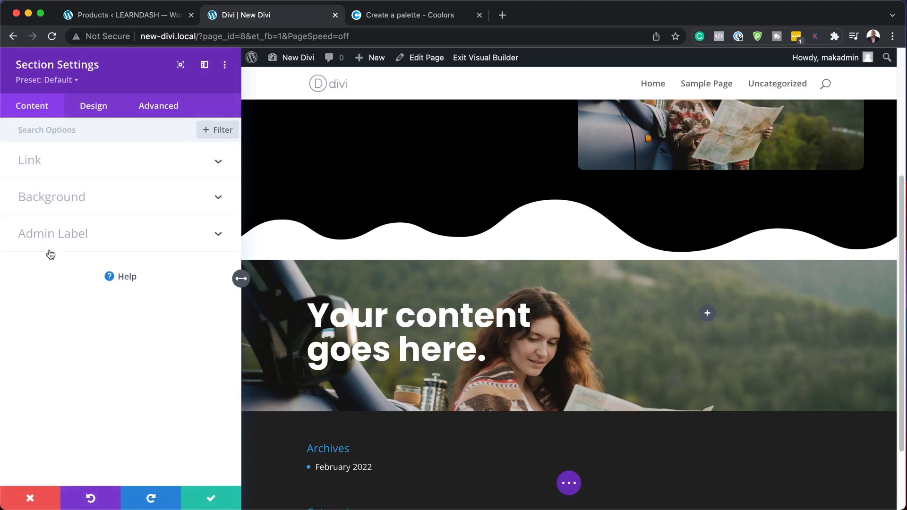
left_click(99, 112)
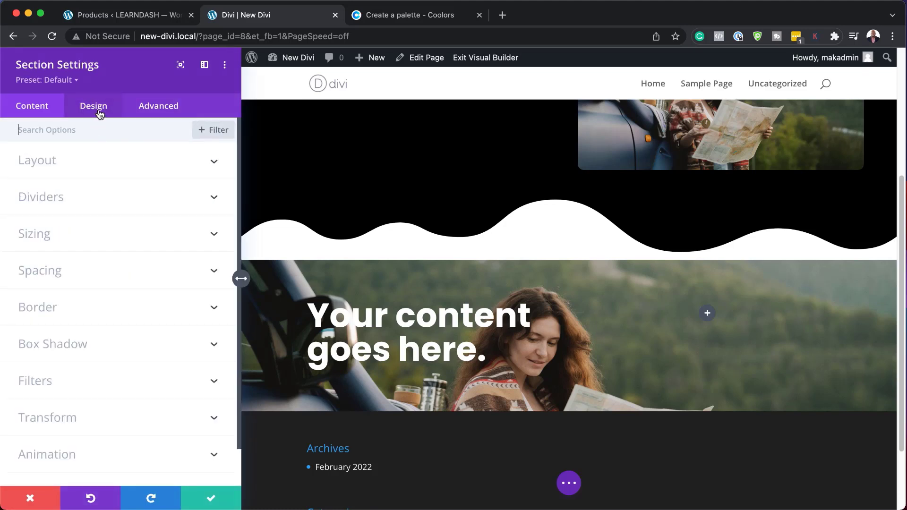
left_click(45, 270)
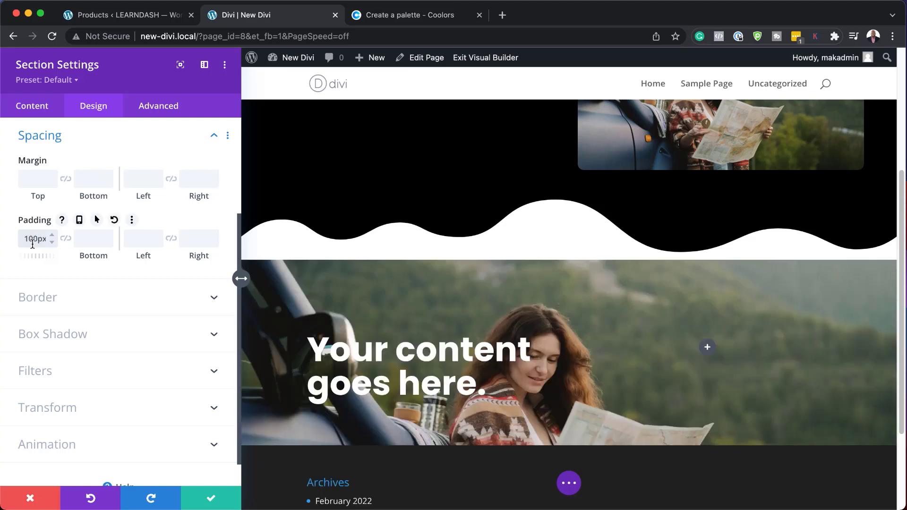
left_click(65, 240)
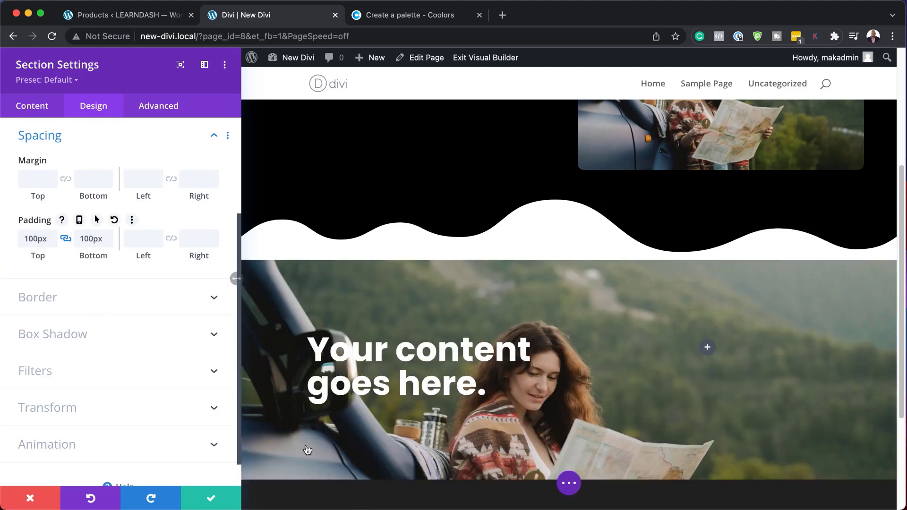
scroll(382, 418, "down", 2)
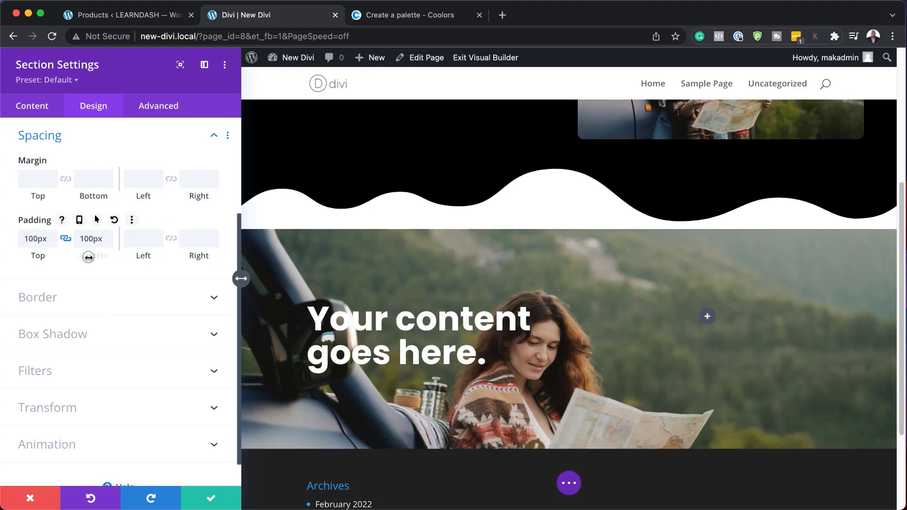
left_click_drag(89, 257, 144, 263)
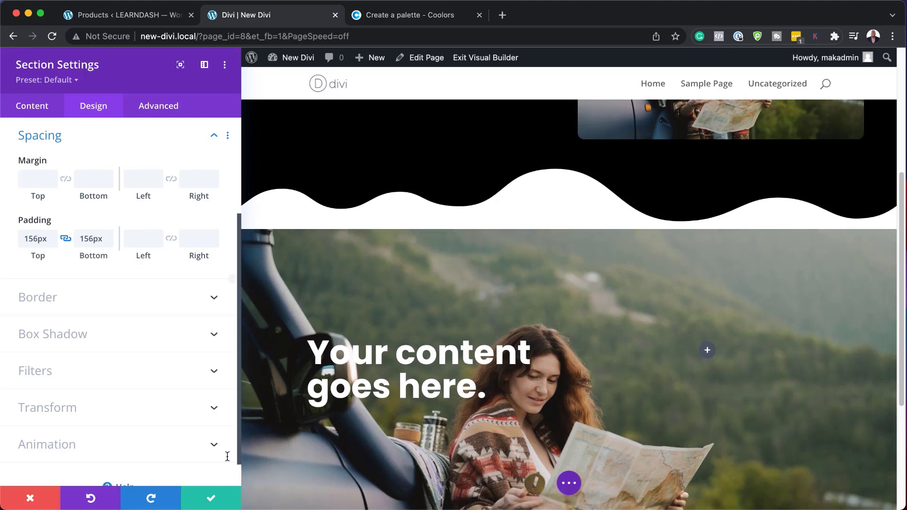
- Set the section background colour to black with the image blend set to Multiply
left_click(34, 107)
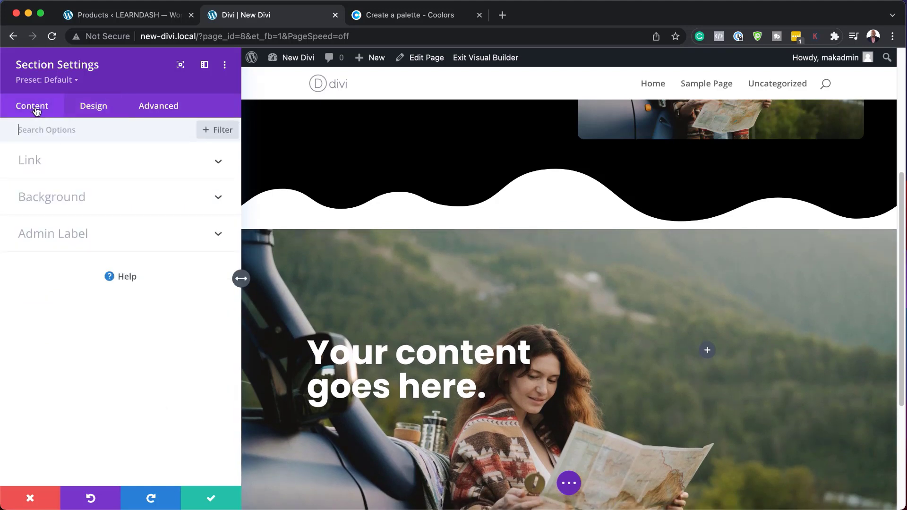
left_click(66, 200)
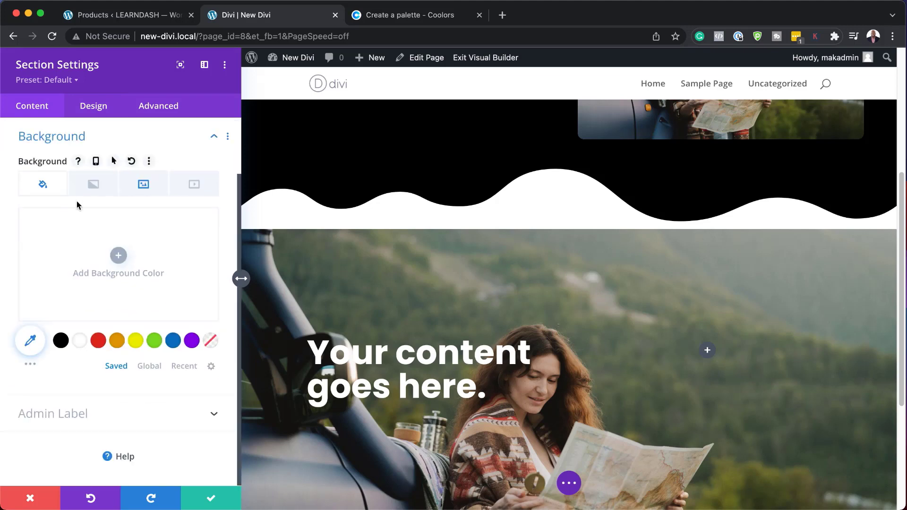
left_click(62, 341)
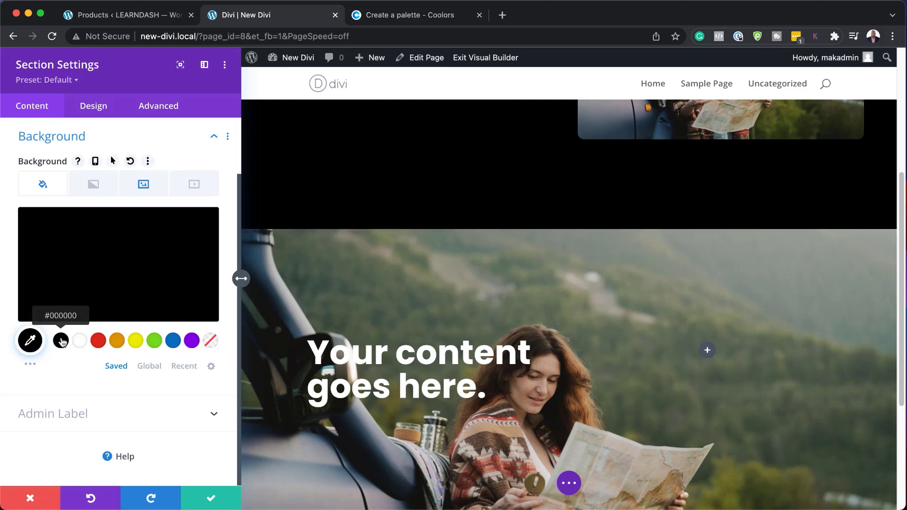
left_click(138, 189)
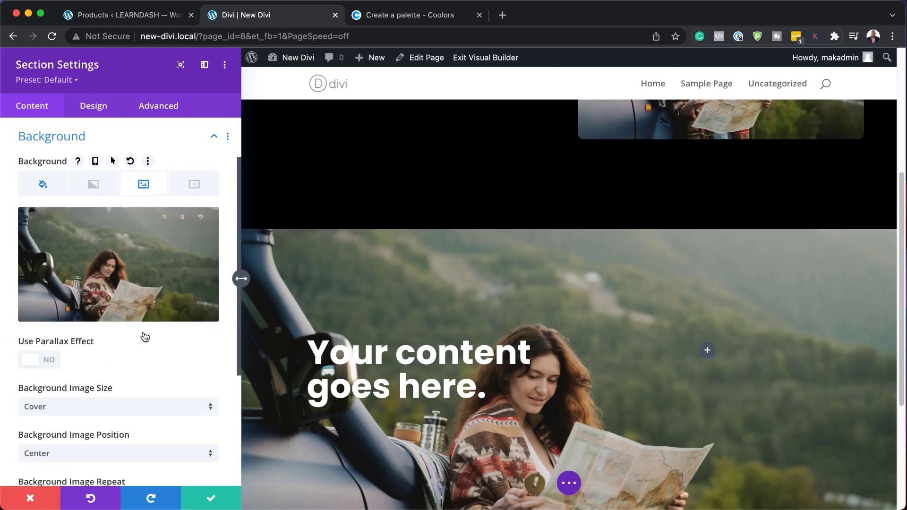
scroll(144, 336, "down", 2)
scroll(144, 336, "down", 3)
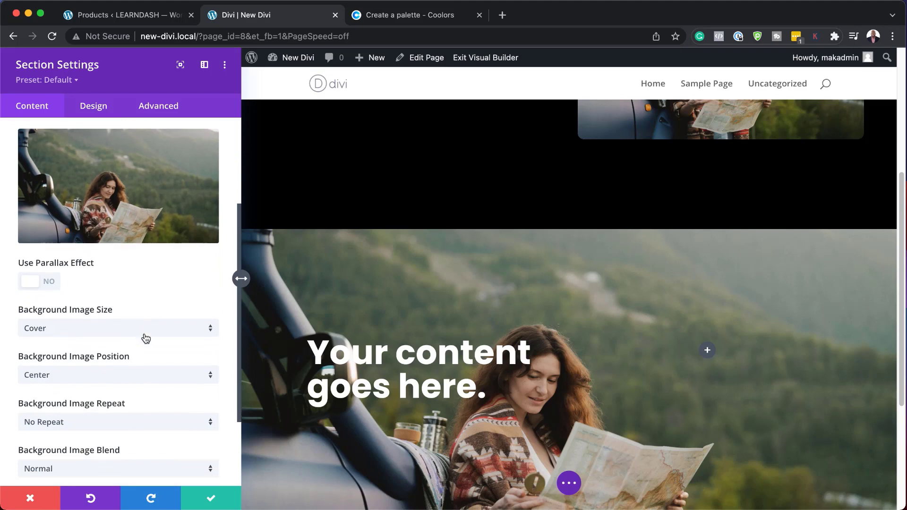
left_click(103, 366)
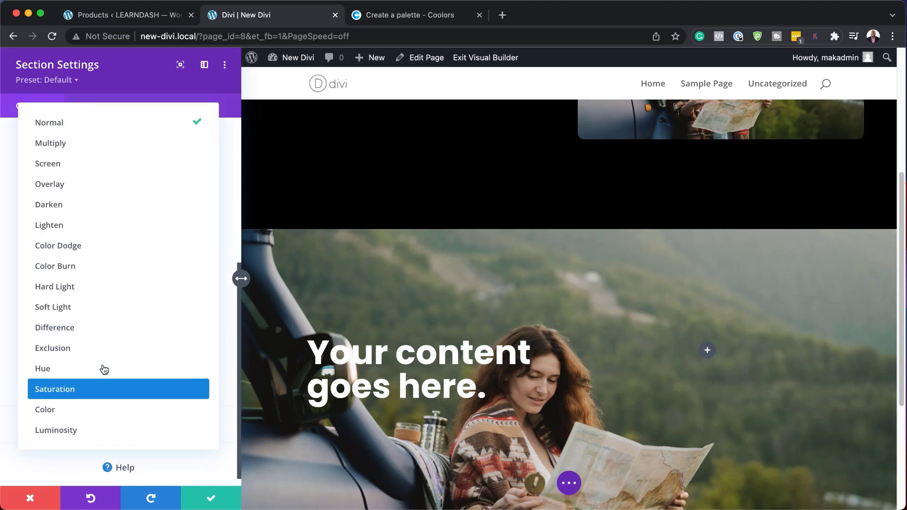
left_click(100, 148)
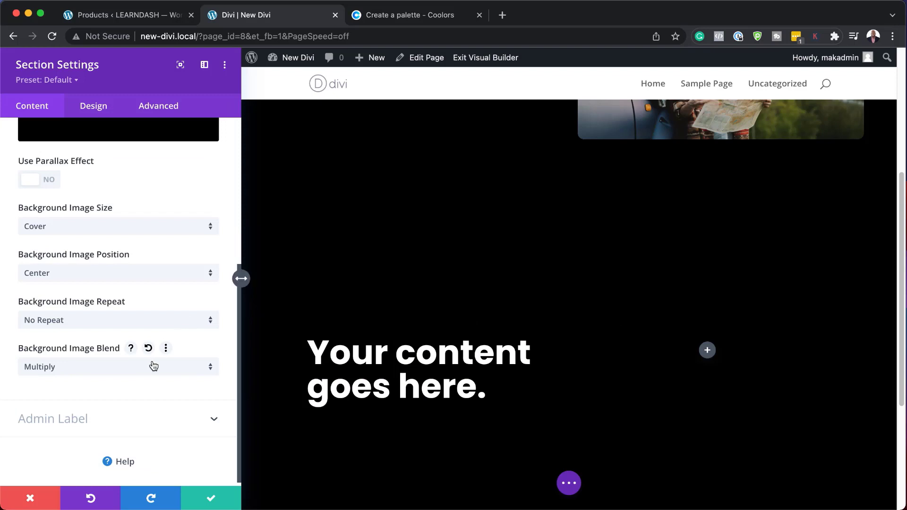
- Lower the black overlay's opacity to 0.75 and save the section settings
scroll(152, 363, "up", 4)
left_click(45, 164)
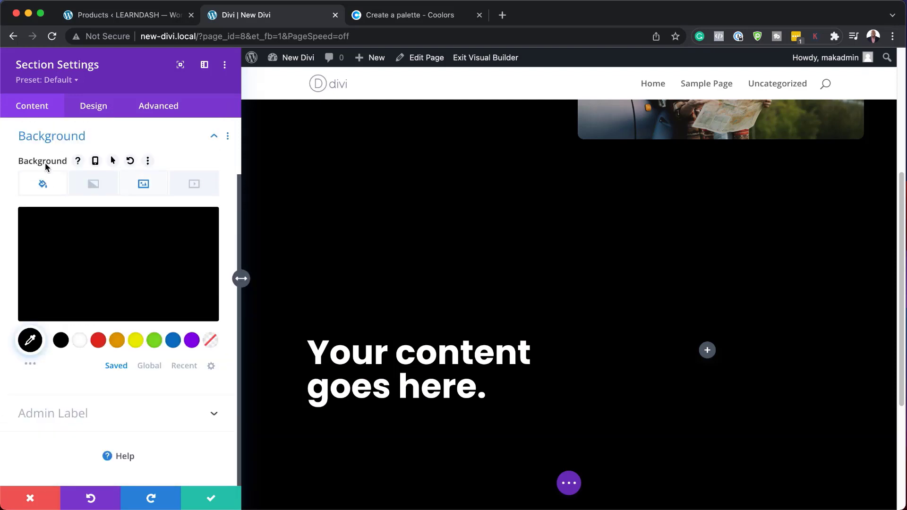
left_click(87, 263)
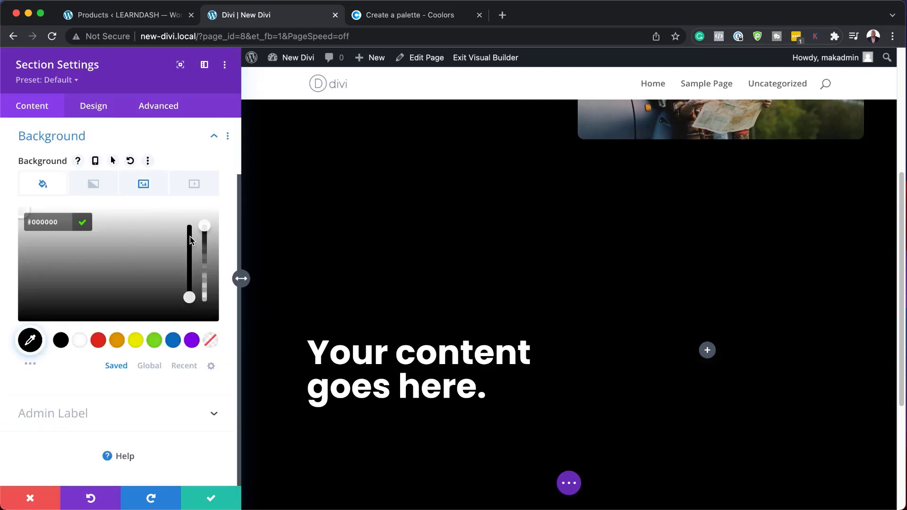
left_click_drag(202, 231, 206, 253)
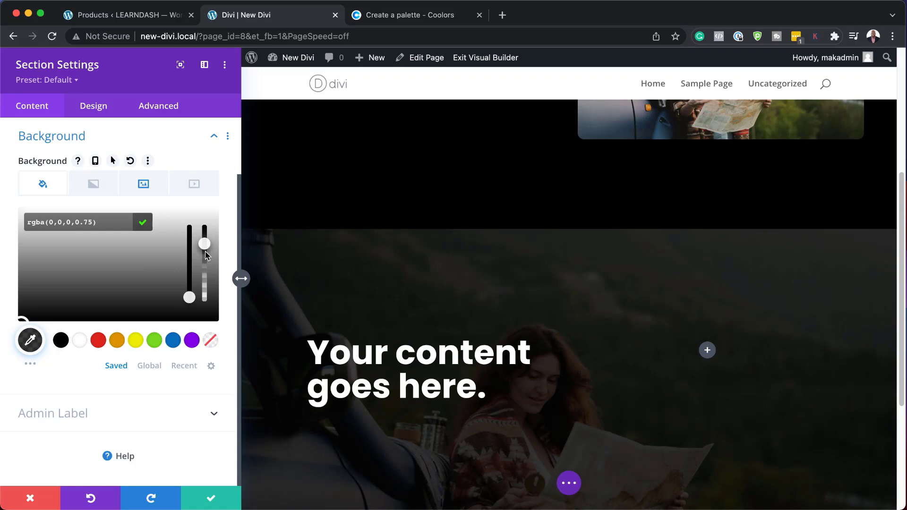
left_click(217, 503)
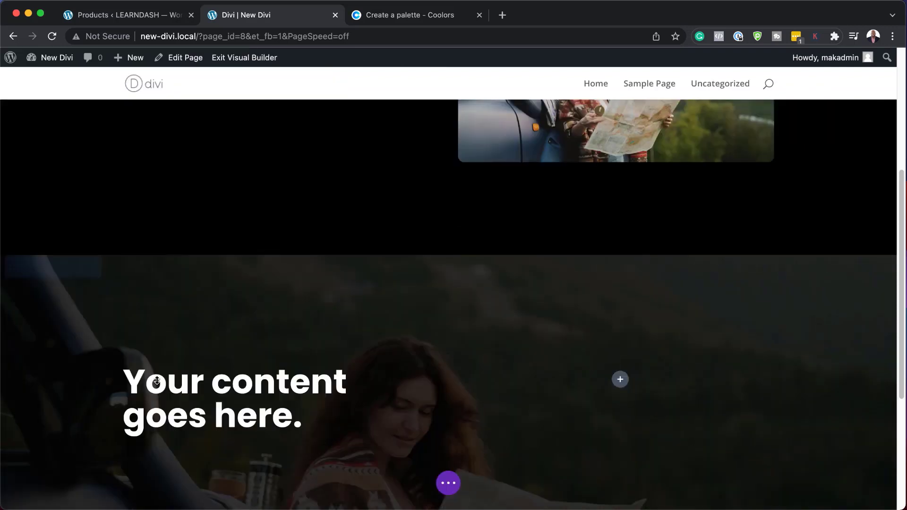
- Insert a default 'Click Here' Button module under the hero heading via a 'bu' module search
scroll(805, 304, "down", 3)
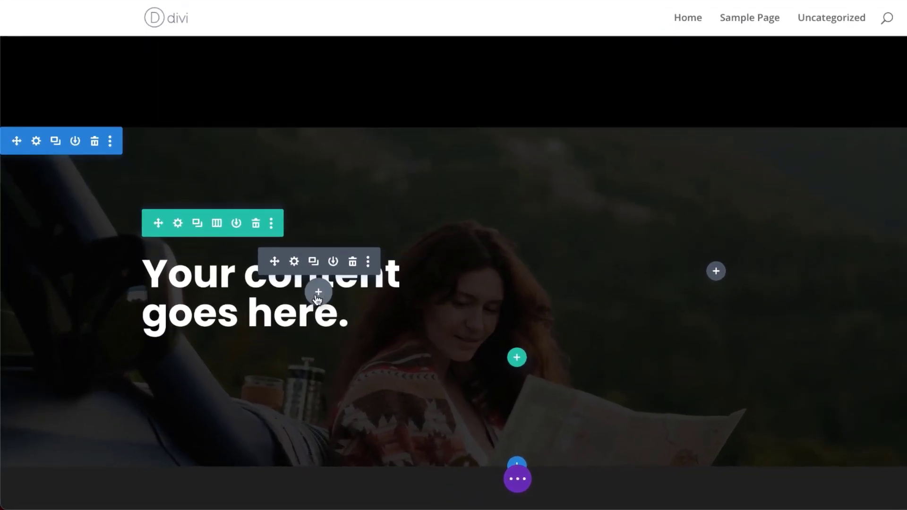
left_click(277, 320)
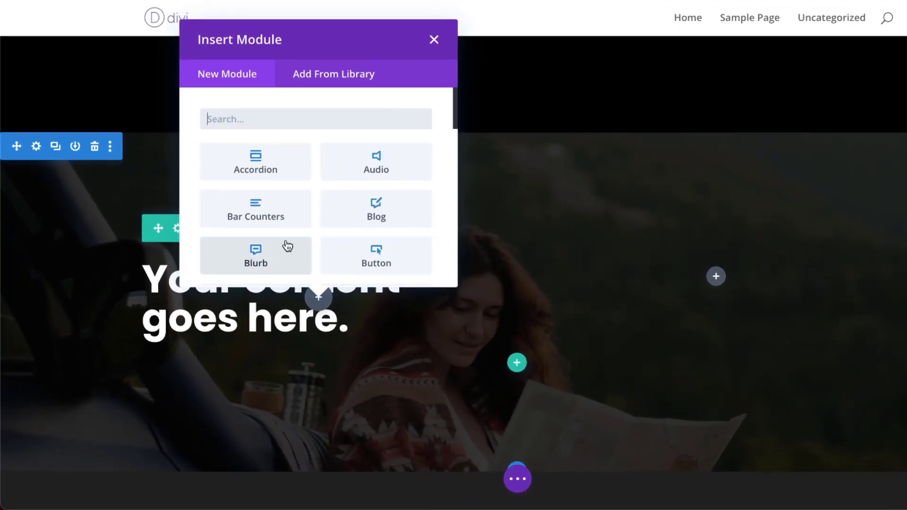
type("bu")
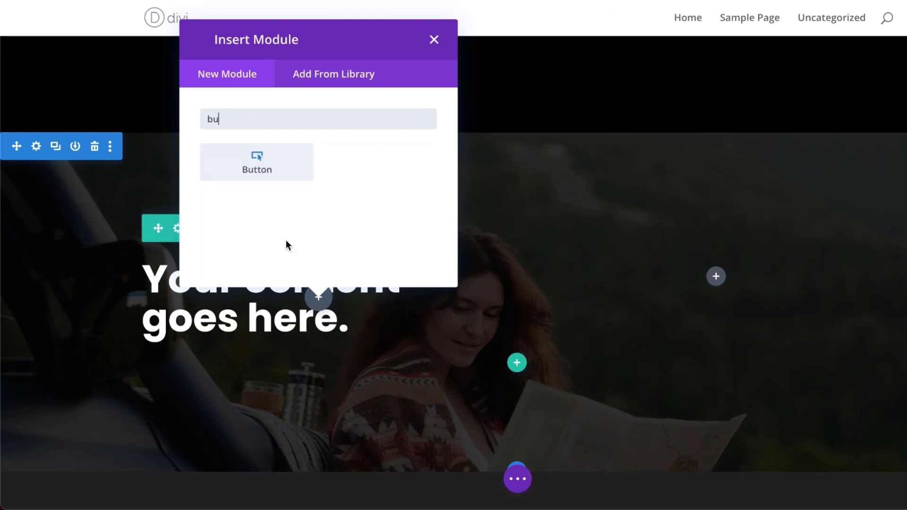
left_click(286, 163)
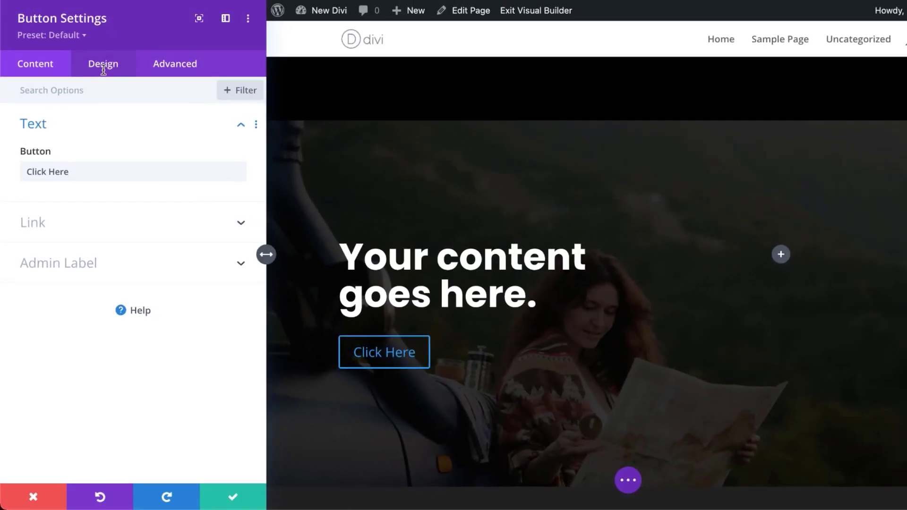
- Enable custom button styles with white text, a red background and a red border
left_click(102, 67)
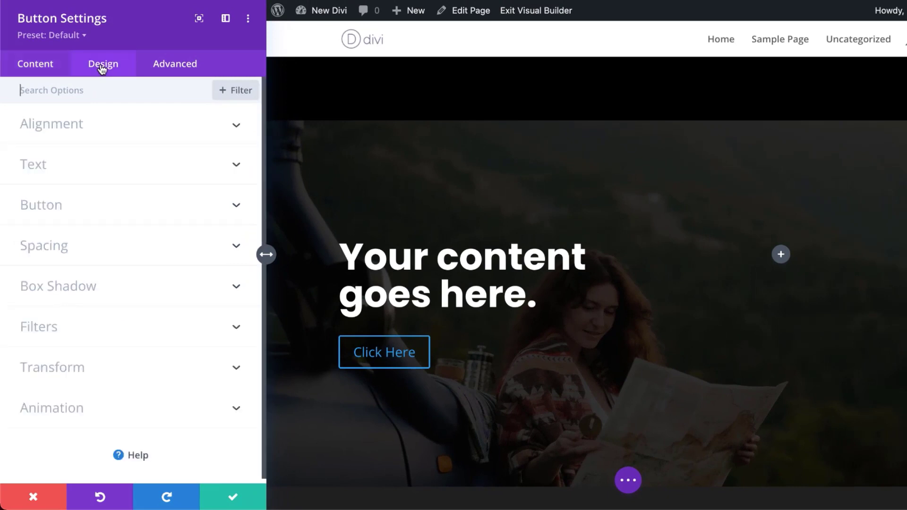
left_click(45, 205)
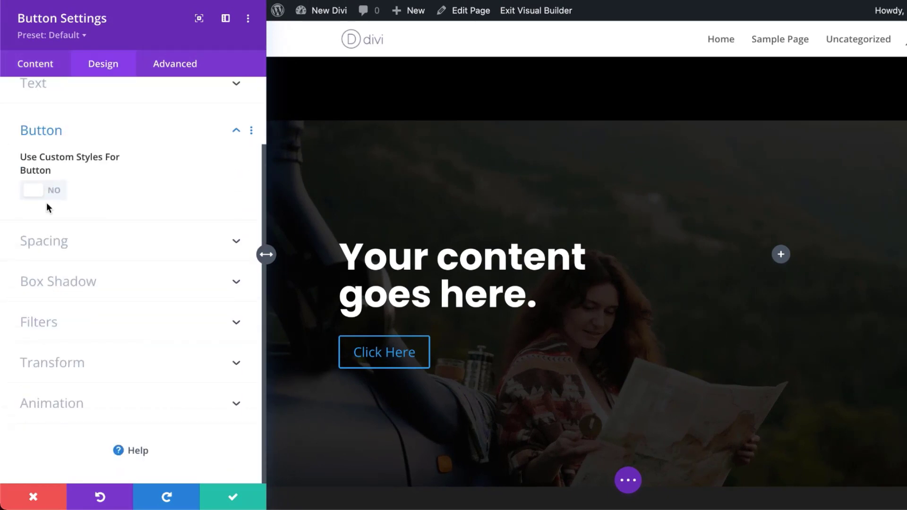
left_click(54, 192)
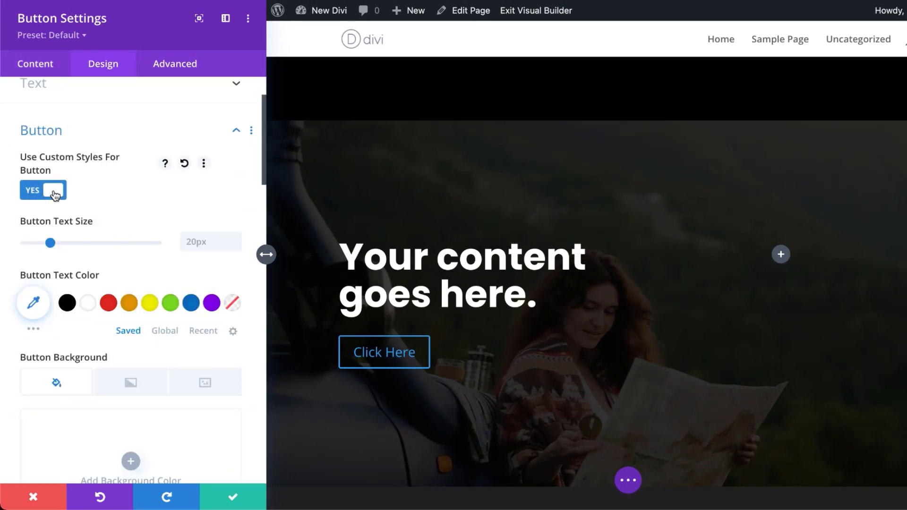
left_click(88, 304)
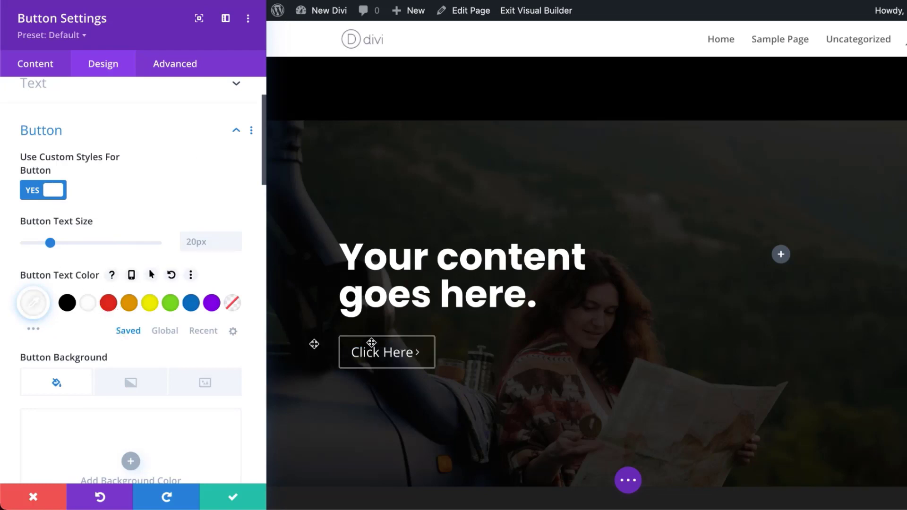
scroll(156, 348, "down", 5)
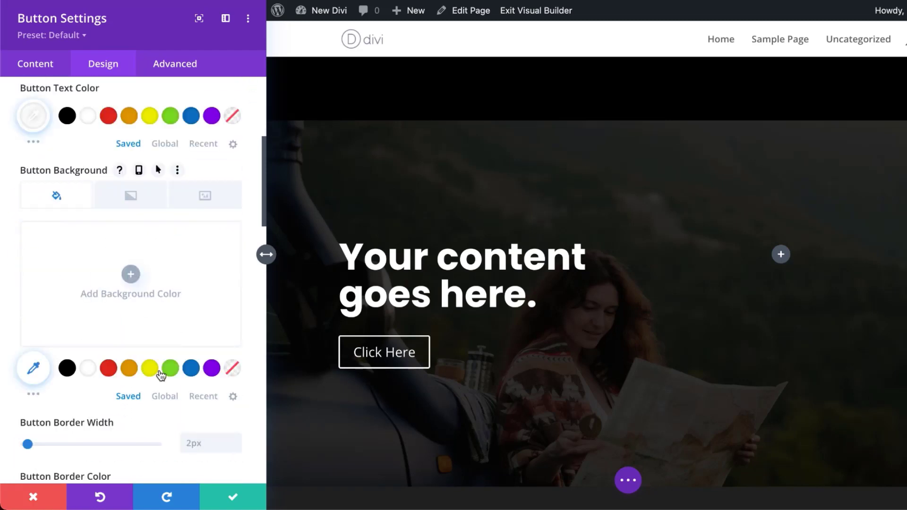
left_click(109, 370)
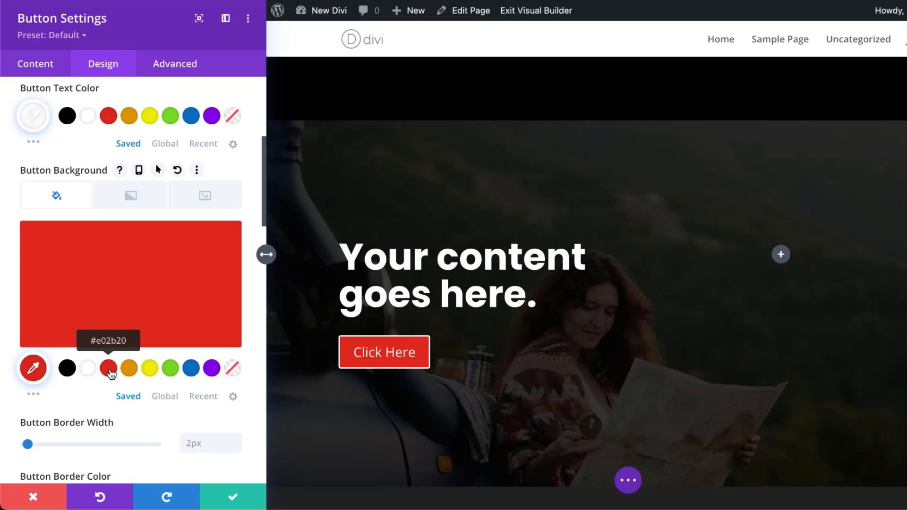
scroll(169, 423, "down", 3)
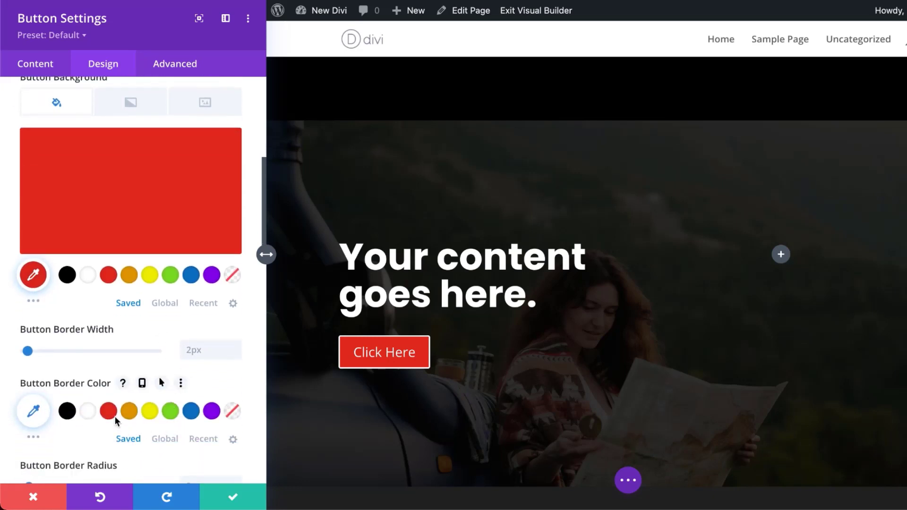
left_click(111, 415)
scroll(146, 419, "down", 6)
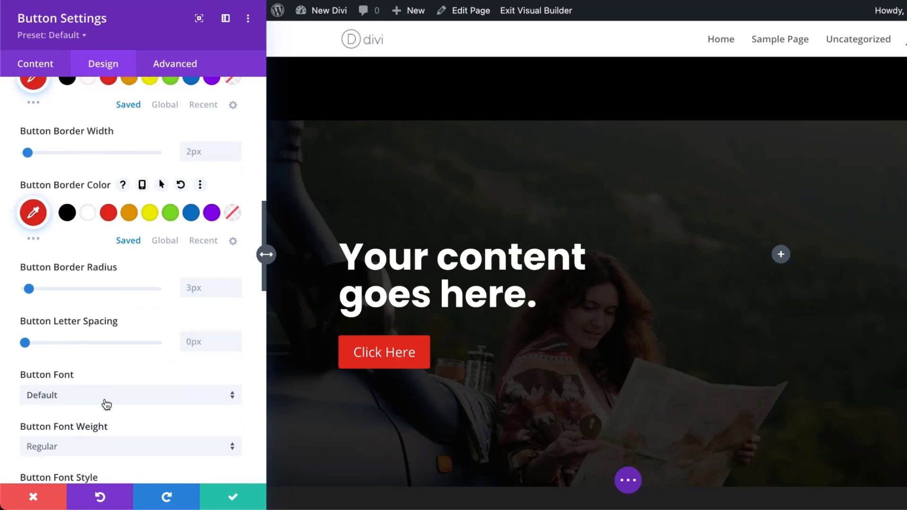
- Set the button font to Poppins and save the Button Settings
left_click(101, 399)
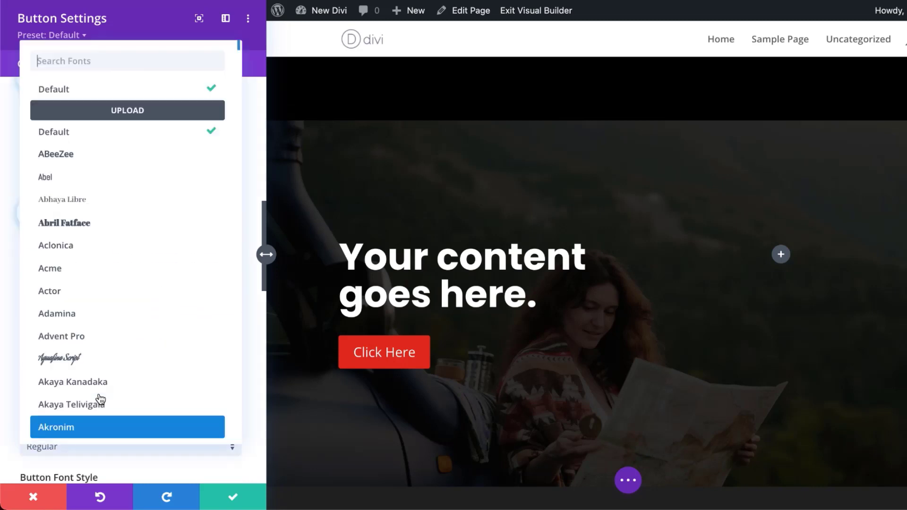
type("po")
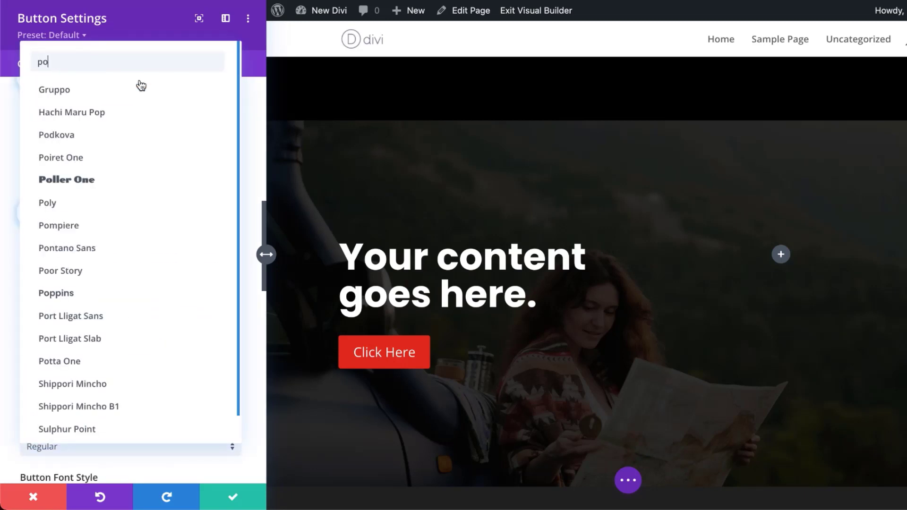
type("pp")
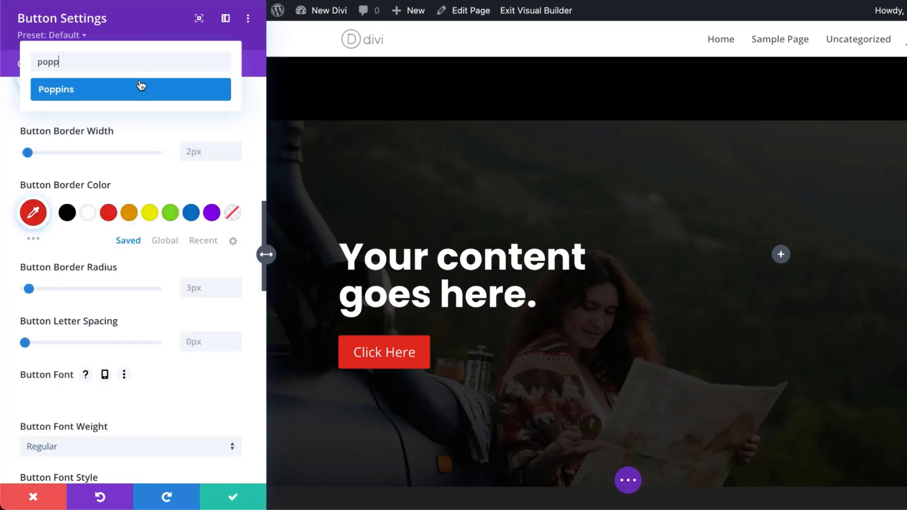
left_click(100, 92)
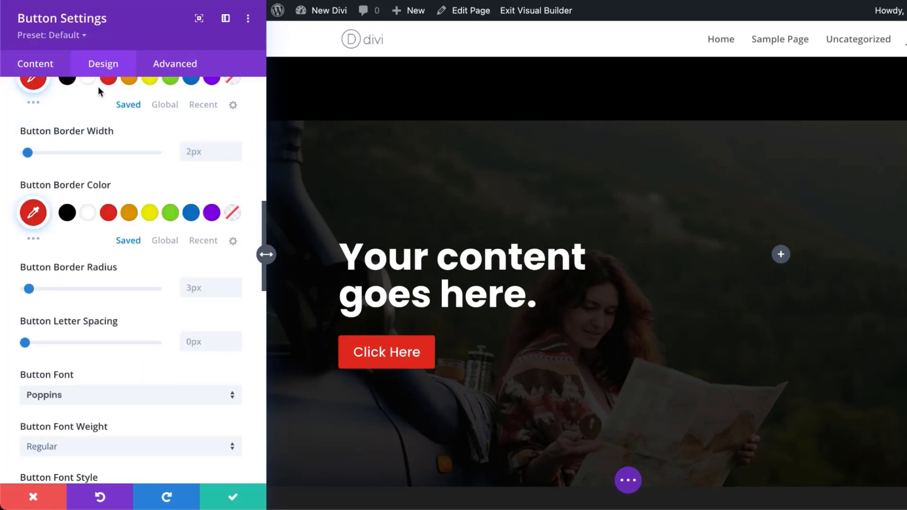
left_click(233, 498)
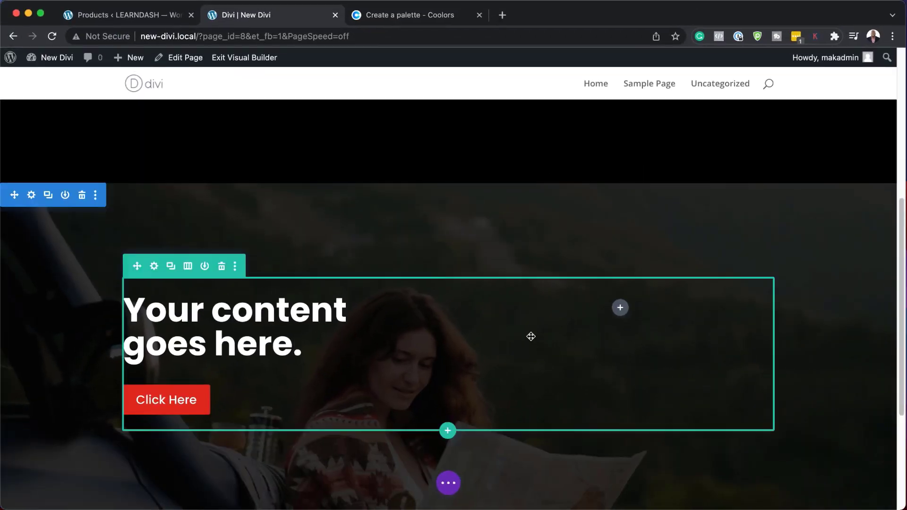
- Delete the black text-and-image section
scroll(531, 335, "up", 5)
scroll(532, 336, "up", 1)
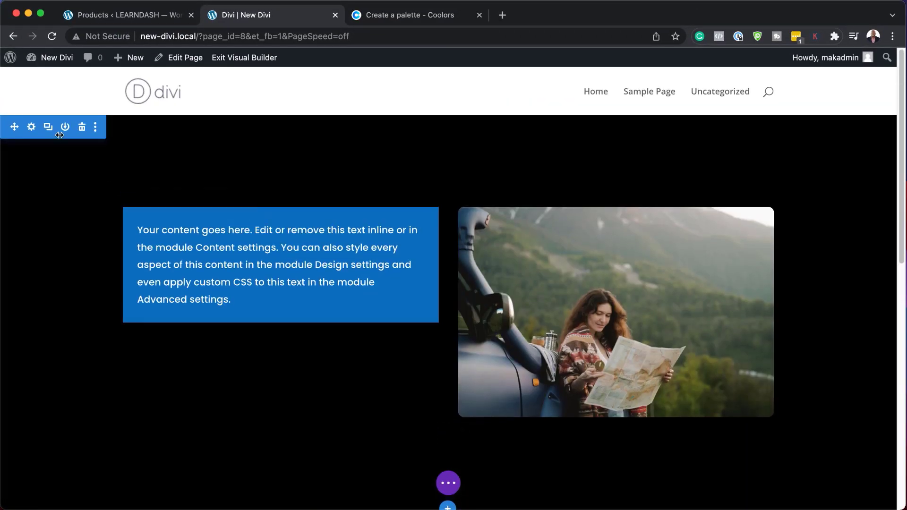
left_click(82, 129)
- Add an empty Regular section below the darkened hero, with no row
scroll(561, 355, "down", 1)
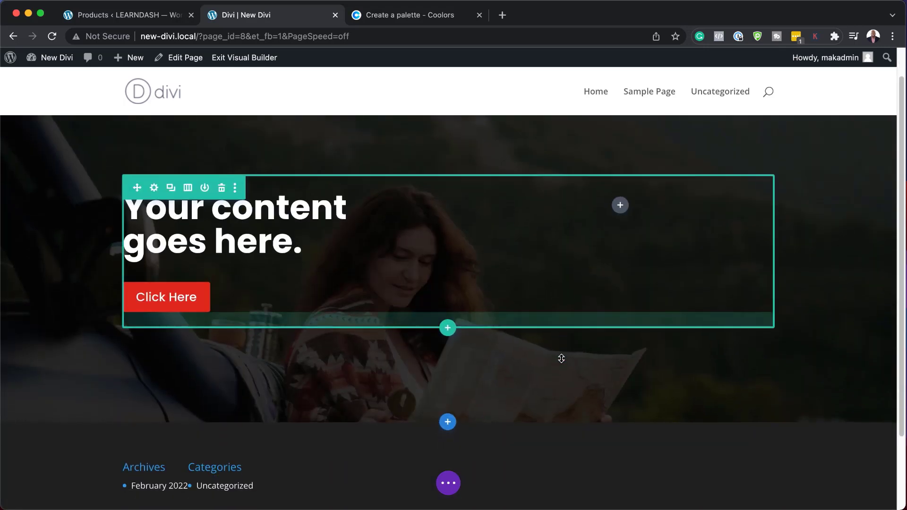
left_click(448, 422)
left_click(387, 381)
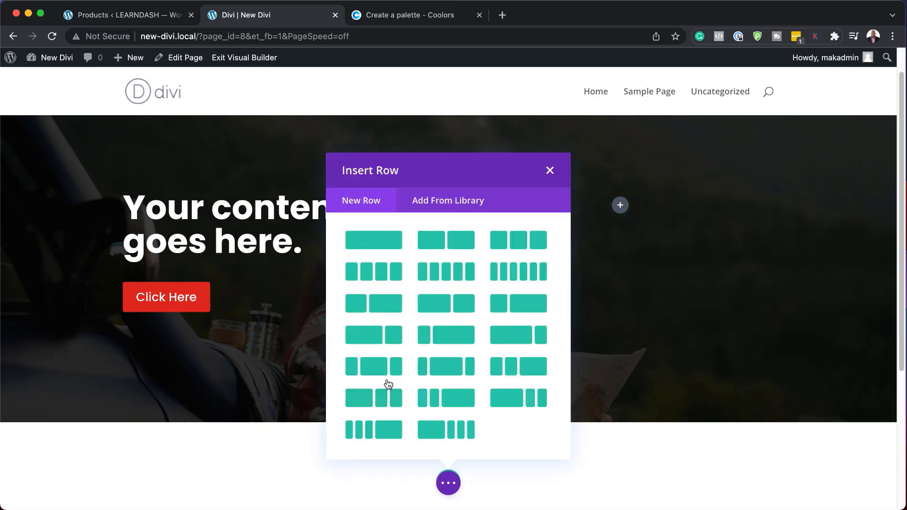
left_click(550, 169)
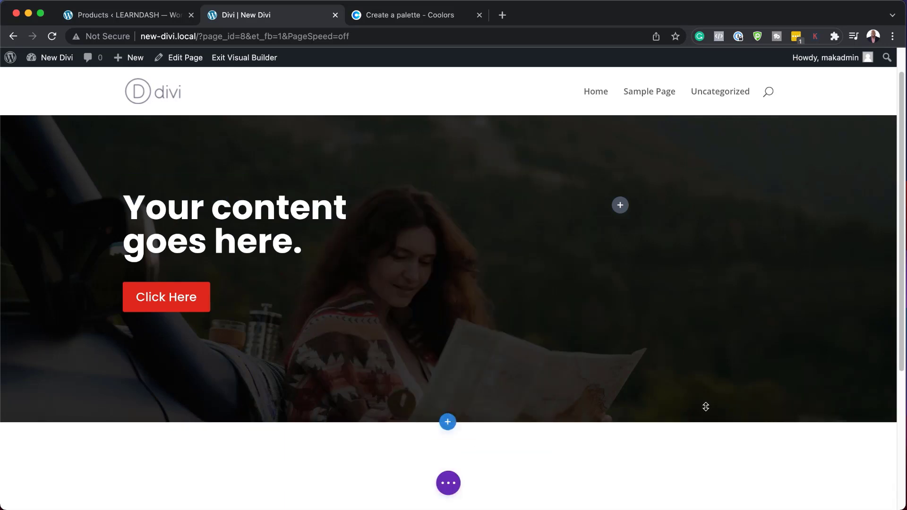
scroll(704, 405, "down", 3)
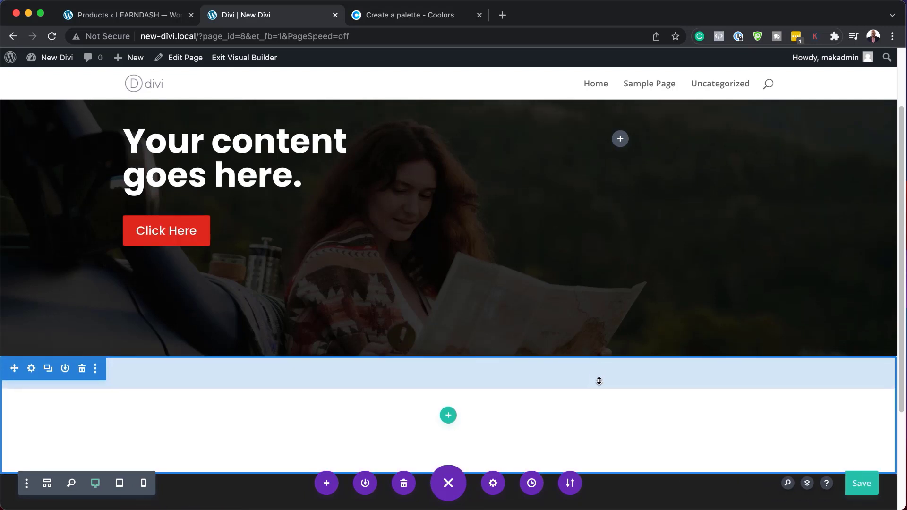
scroll(597, 382, "down", 3)
scroll(520, 390, "up", 3)
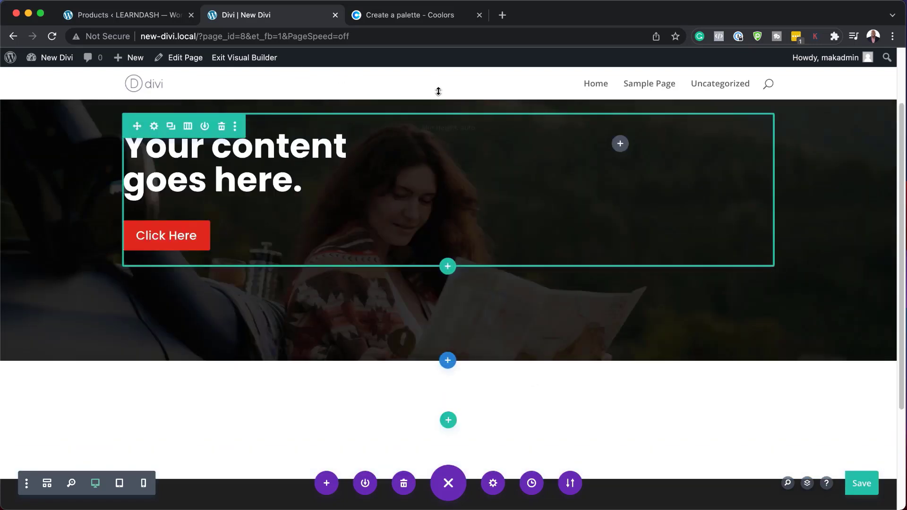
mouse_move(59, 61)
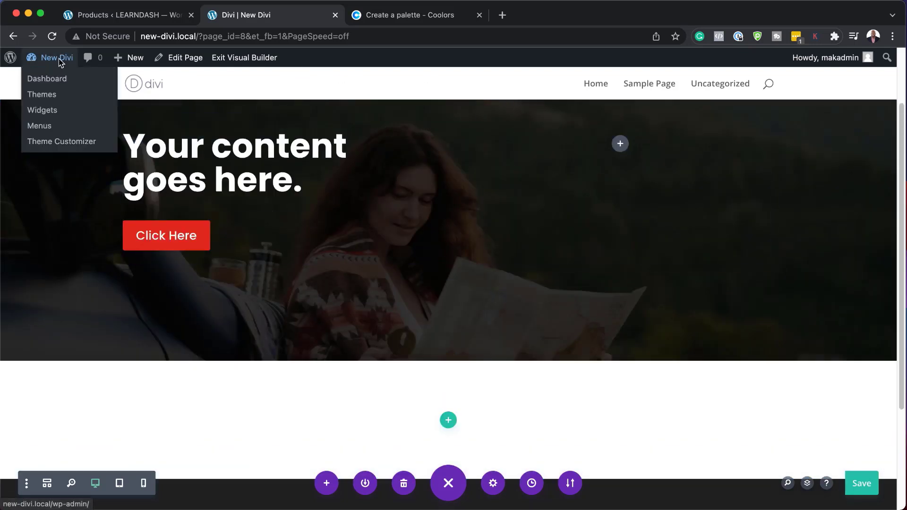
mouse_move(12, 65)
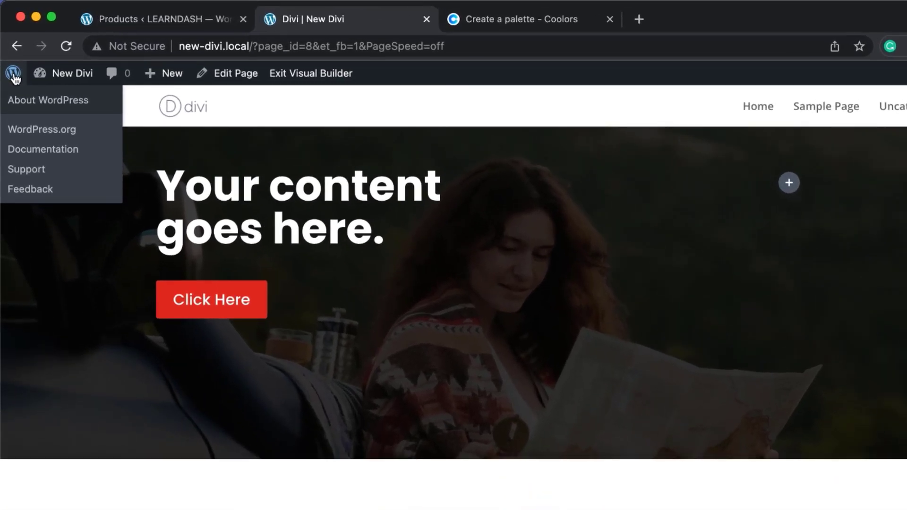
- Go to WordPress admin and open Divi's Theme Builder with the Default Website Template
left_click(11, 60)
mouse_move(50, 378)
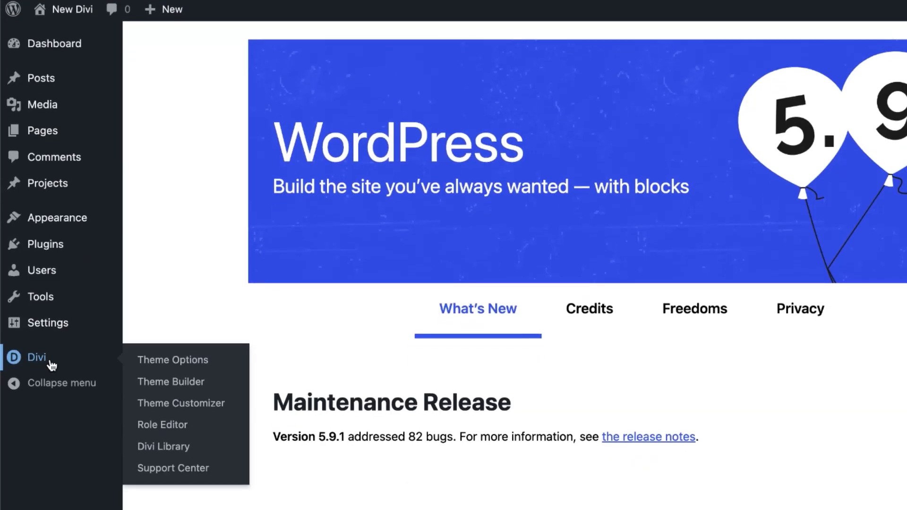
left_click(178, 384)
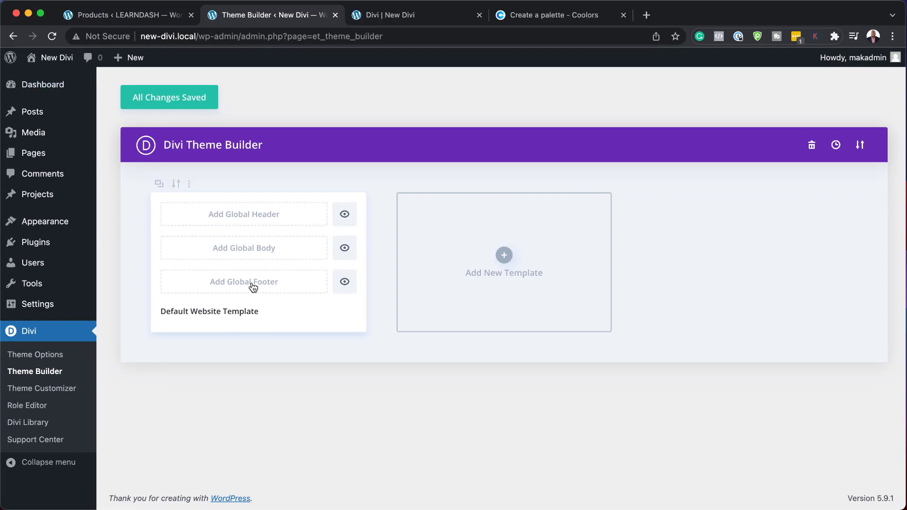
- Build a new global header with a one-column row holding a Menu module
left_click(248, 215)
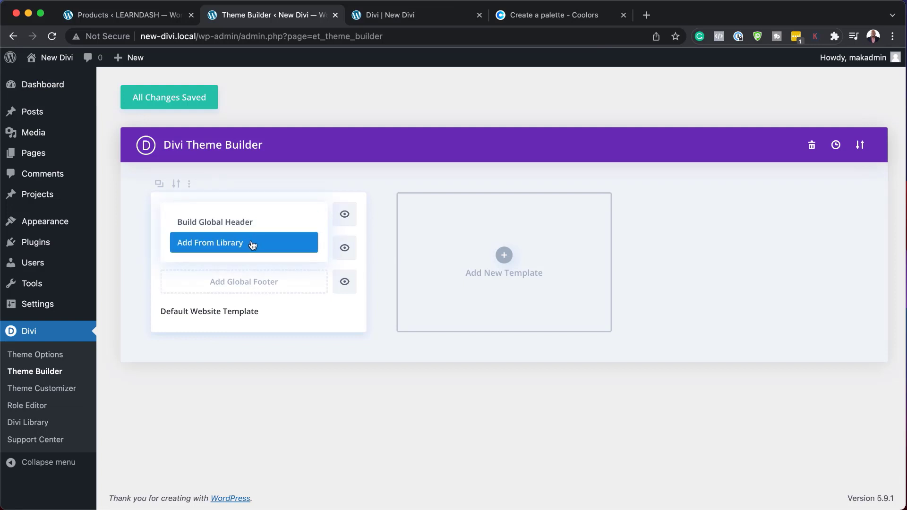
left_click(243, 223)
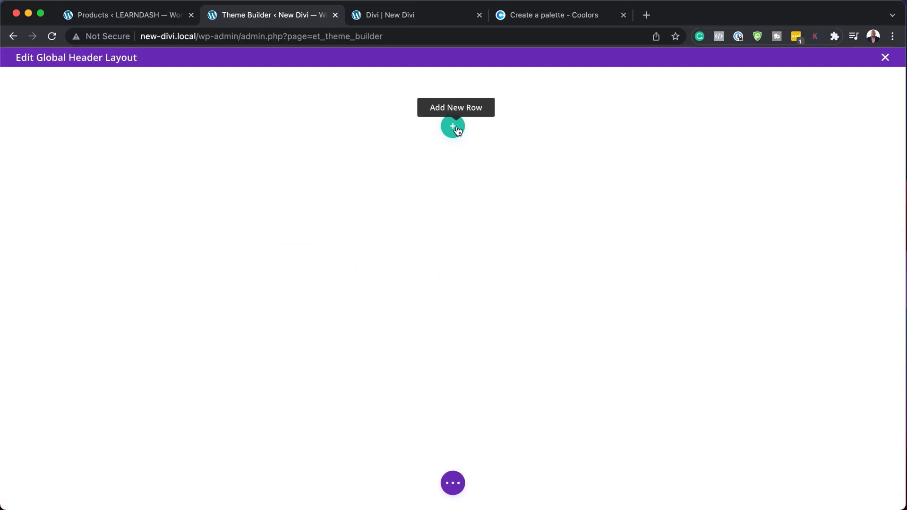
left_click(453, 127)
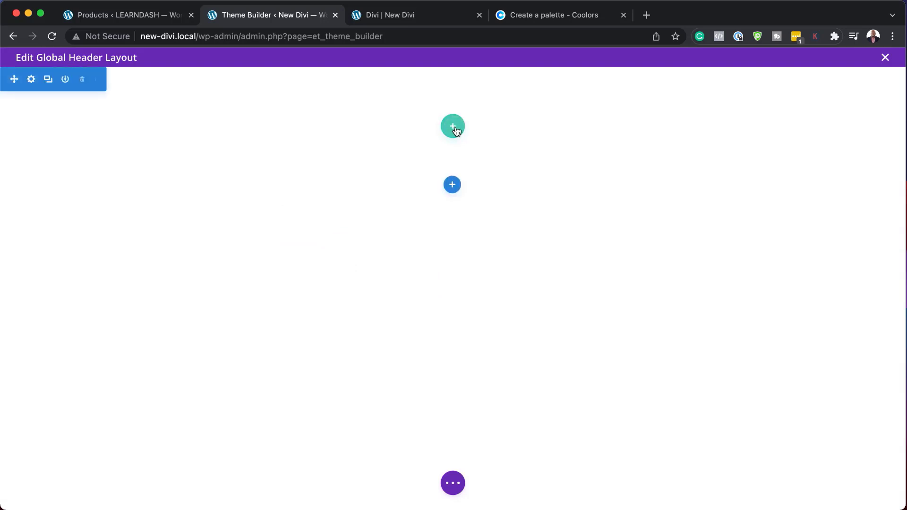
left_click(389, 225)
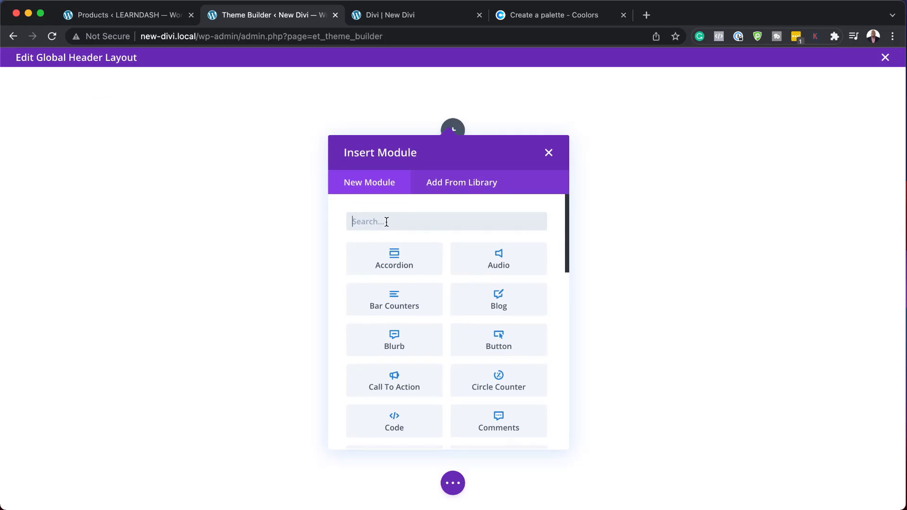
type("men")
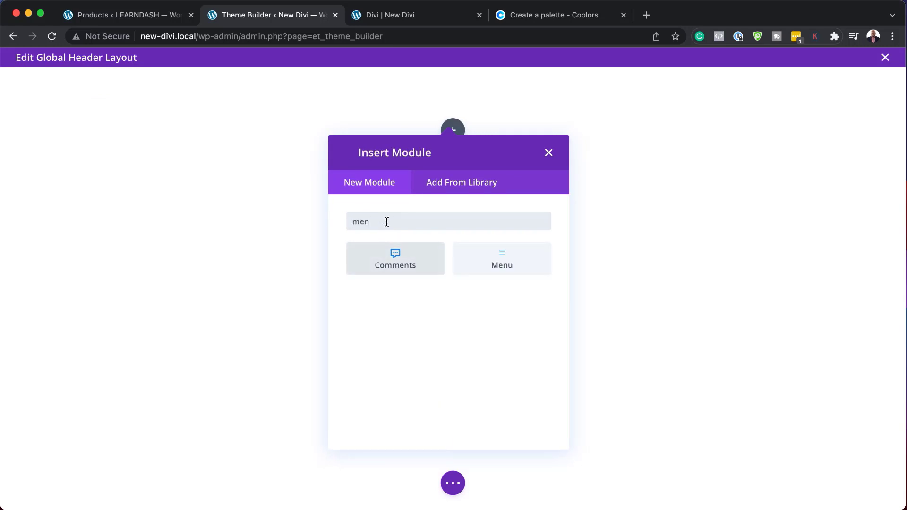
left_click(510, 255)
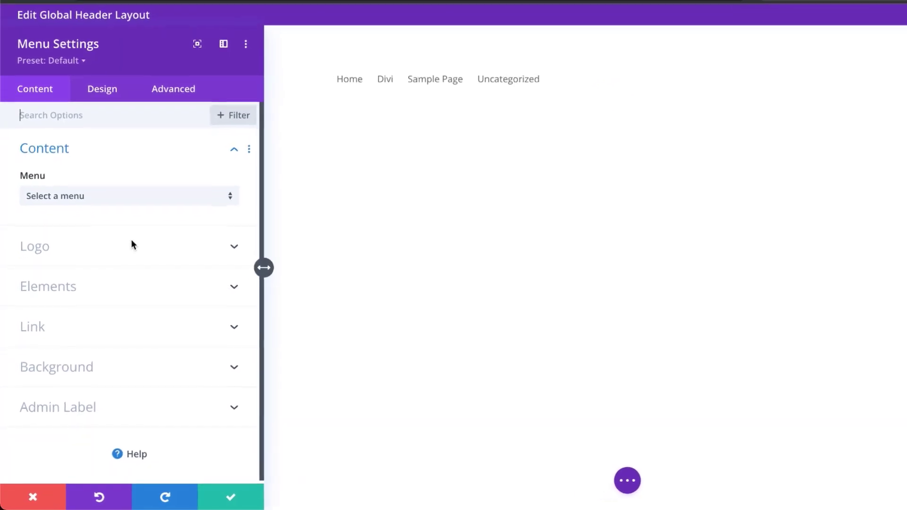
- Make the Menu module's background transparent and save its settings
left_click(120, 268)
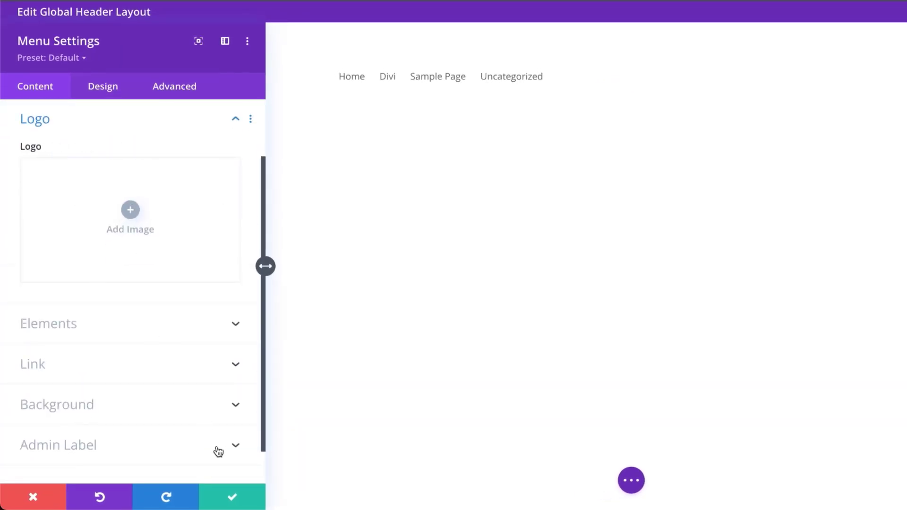
scroll(92, 426, "down", 1)
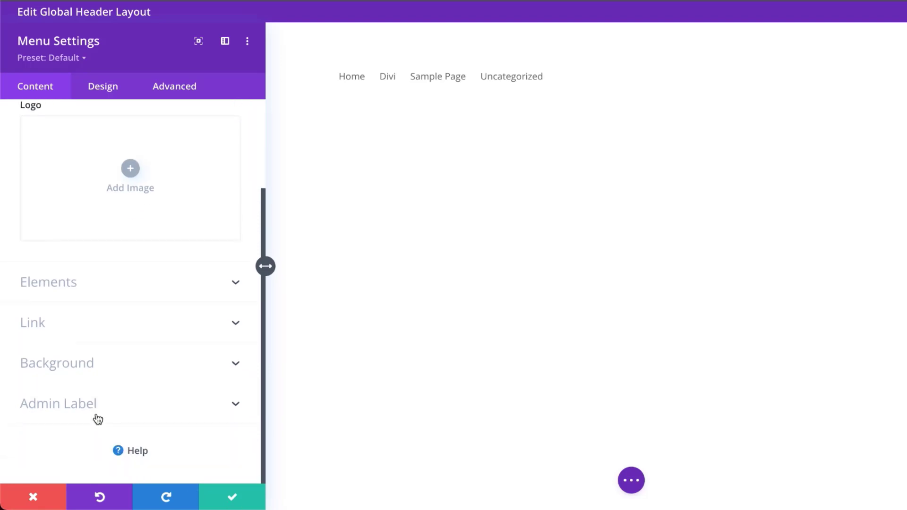
left_click(89, 364)
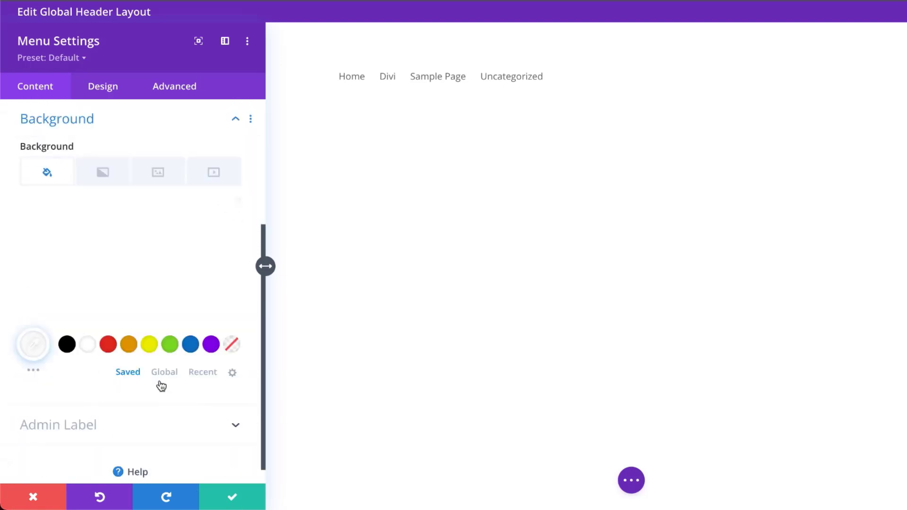
left_click(232, 344)
left_click(231, 497)
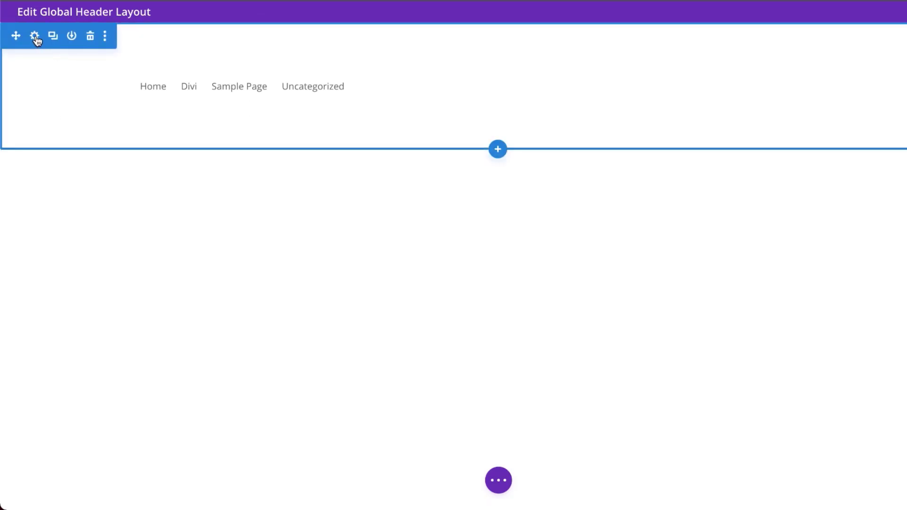
- Give the header section a blue #0c71c3 background
left_click(34, 36)
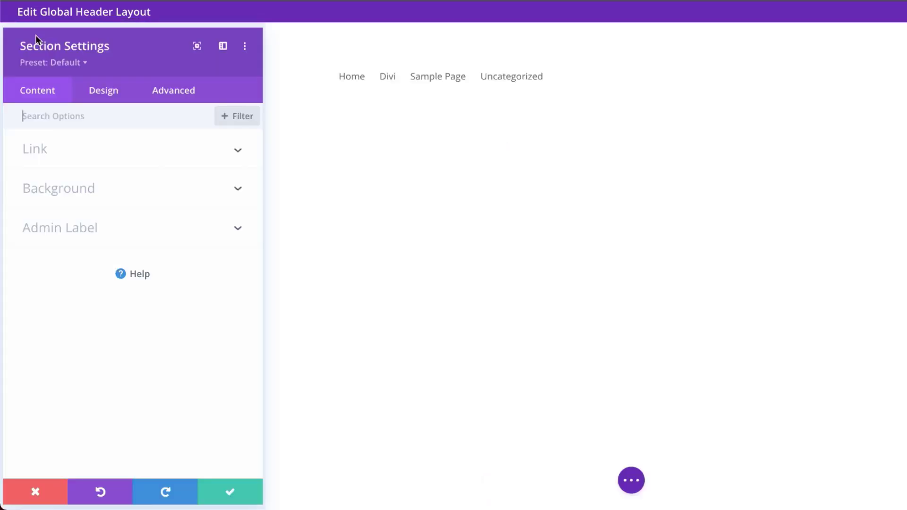
left_click(66, 188)
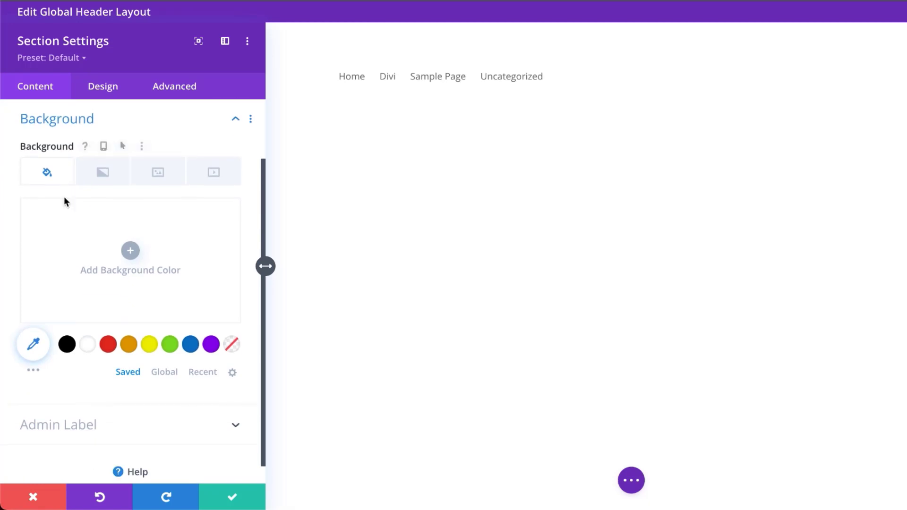
left_click(190, 346)
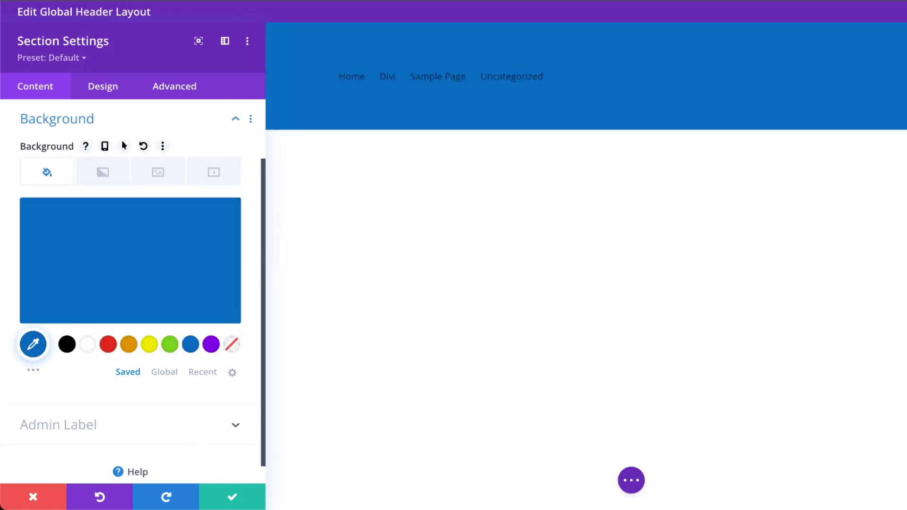
- Set the section's top and bottom padding to 0px and save
left_click(111, 92)
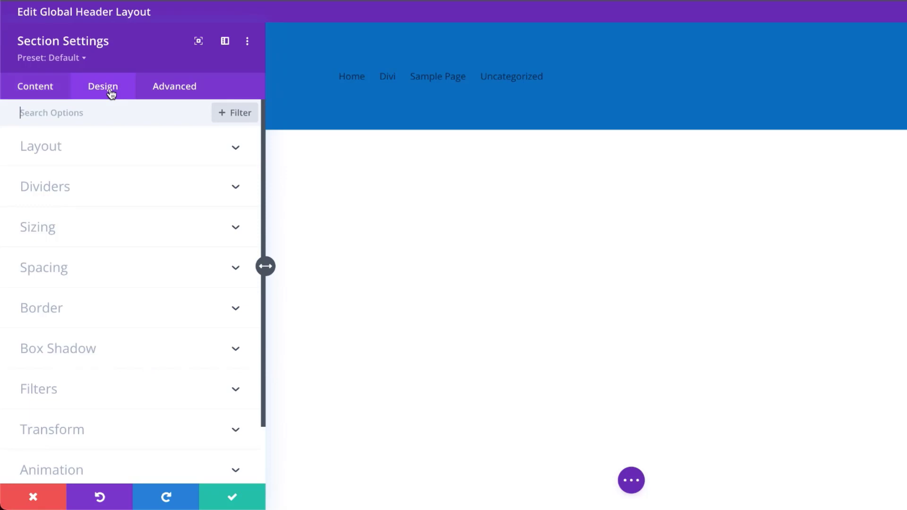
left_click(61, 270)
left_click(41, 233)
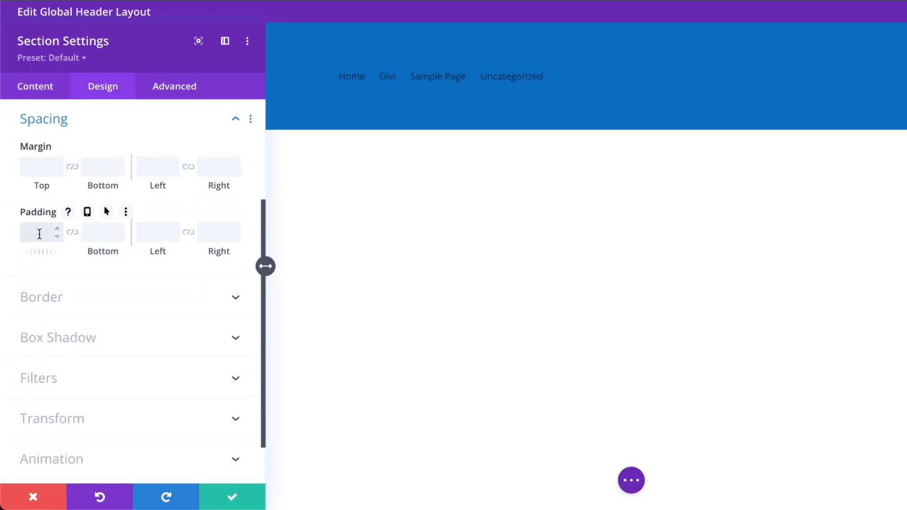
type("0px")
left_click(72, 232)
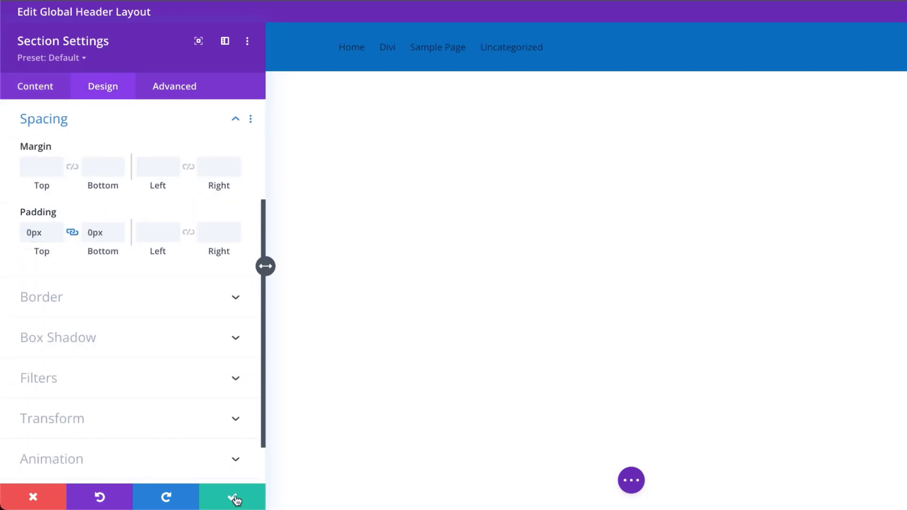
left_click(235, 498)
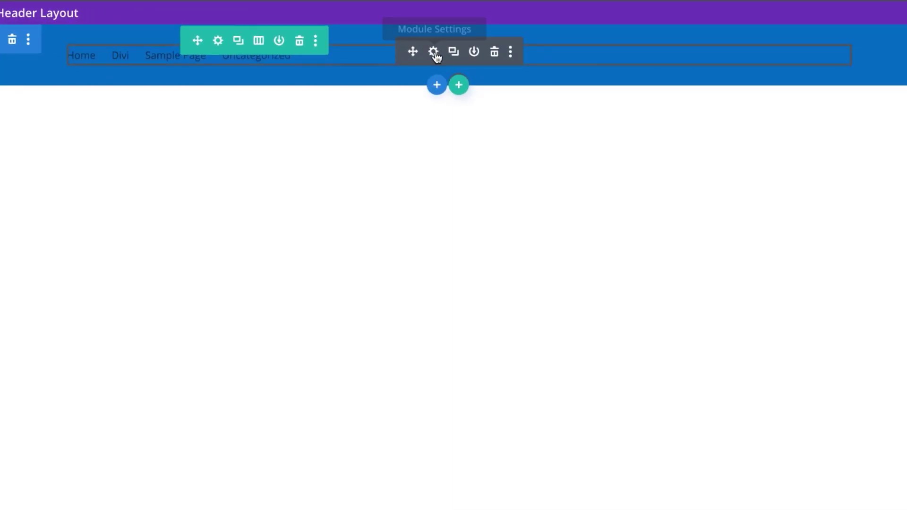
- Make the menu's active link and text colours white and its font Poppins
left_click(434, 54)
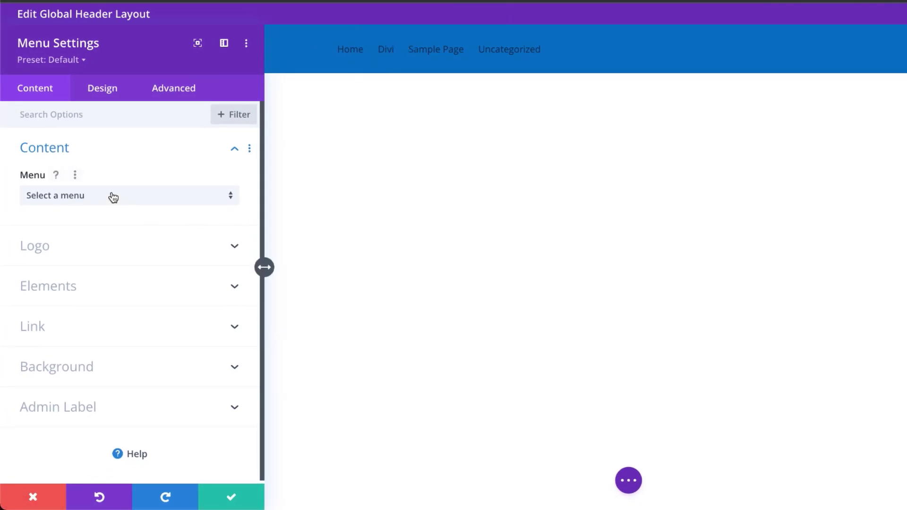
left_click(119, 93)
left_click(63, 193)
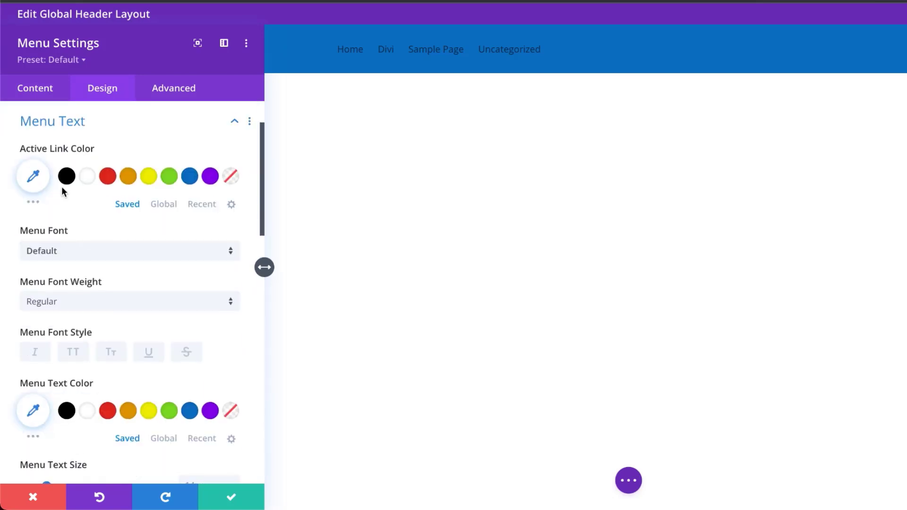
left_click(87, 177)
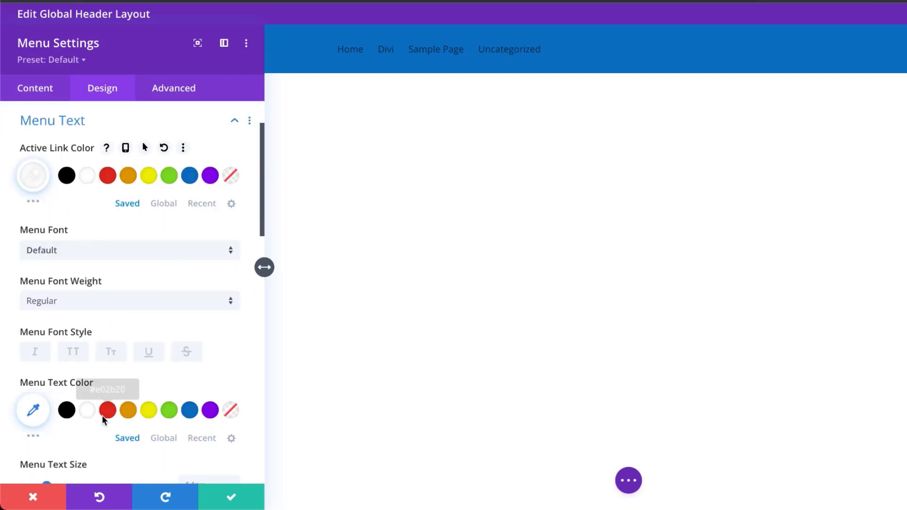
left_click(88, 414)
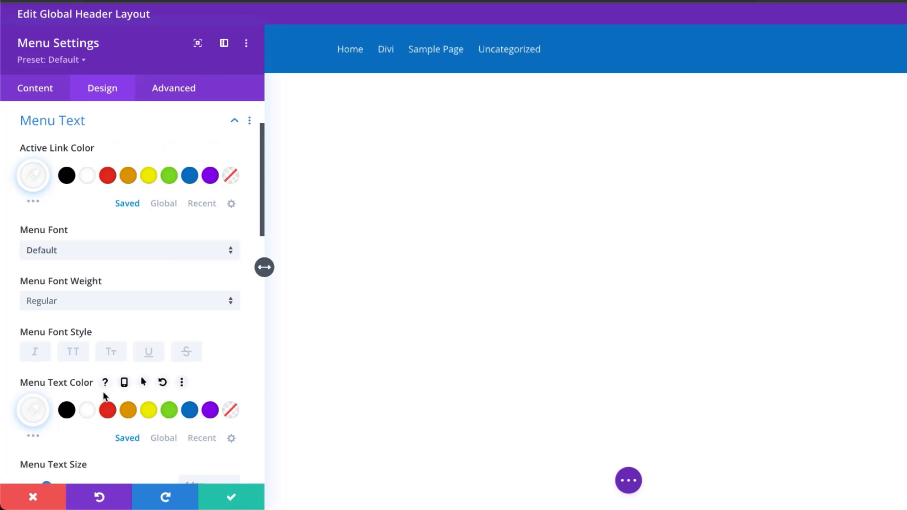
scroll(92, 273, "down", 1)
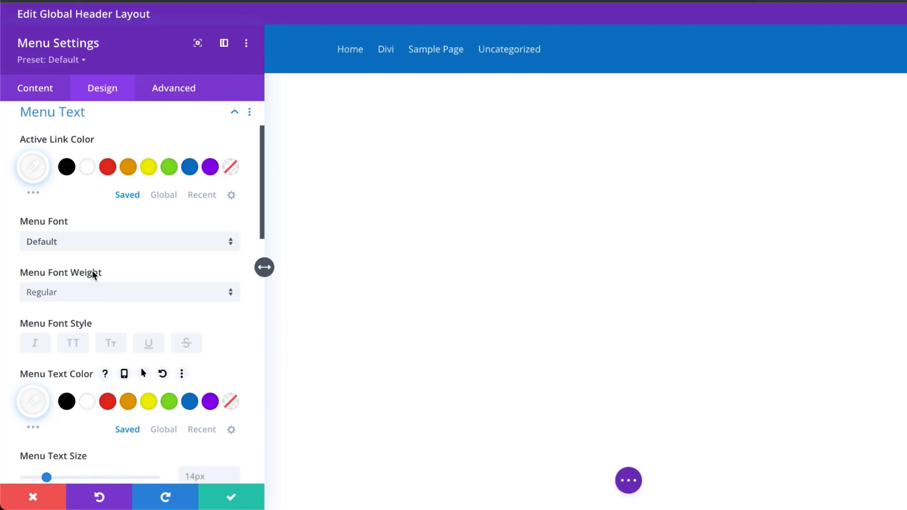
left_click(85, 247)
type("popp")
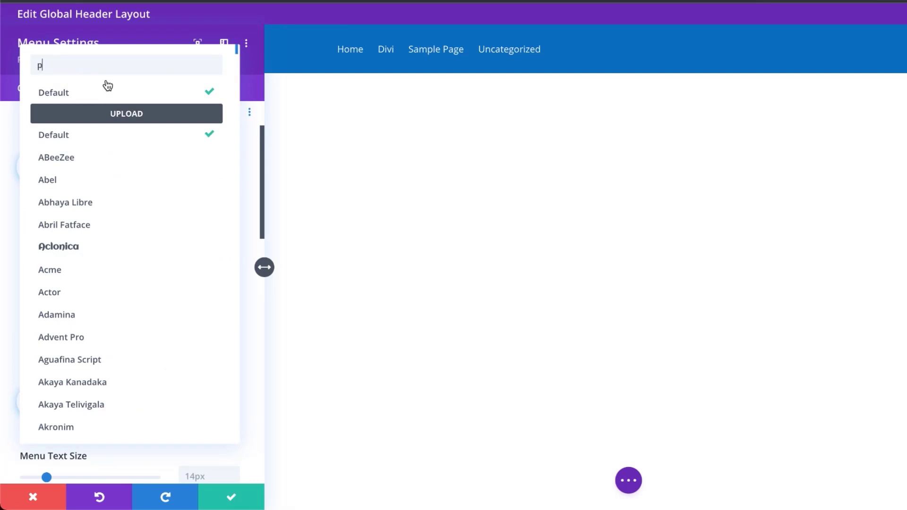
left_click(94, 93)
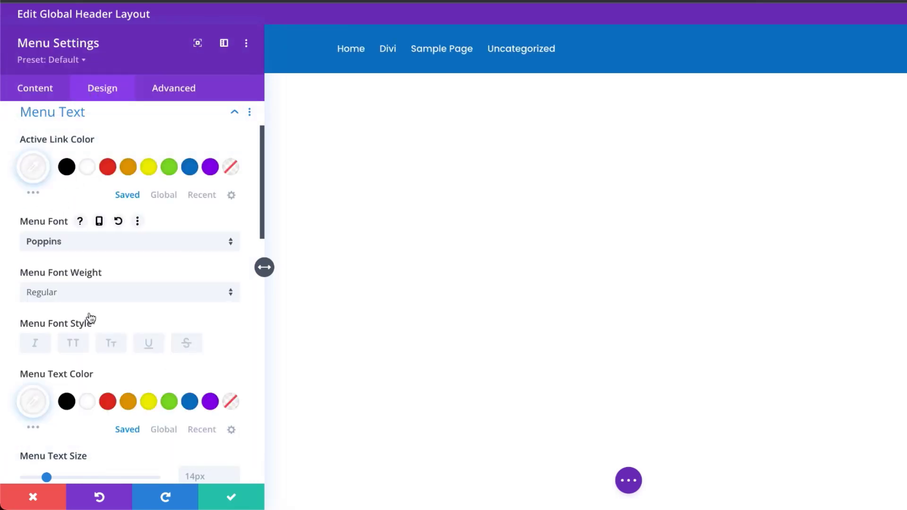
- Make menu text uppercase Semi Bold, 15px with 1px letter spacing, and save
left_click(76, 345)
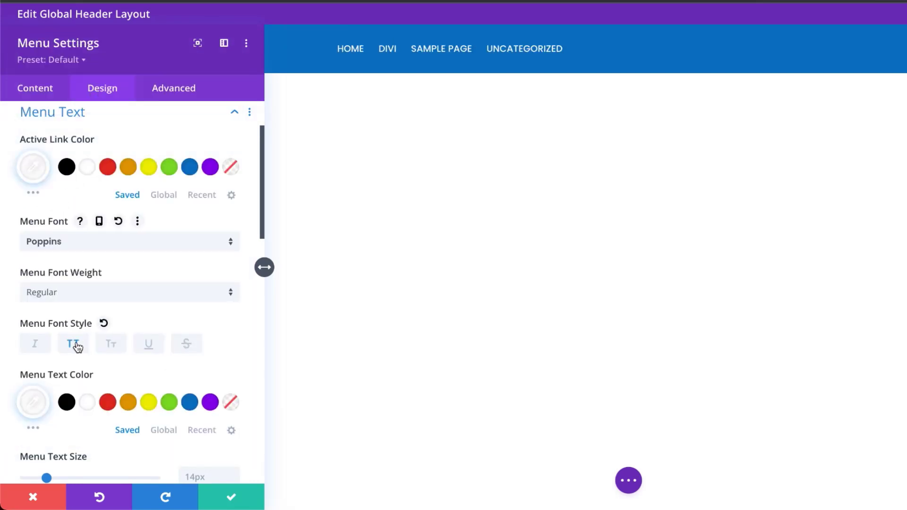
left_click(90, 292)
left_click(112, 361)
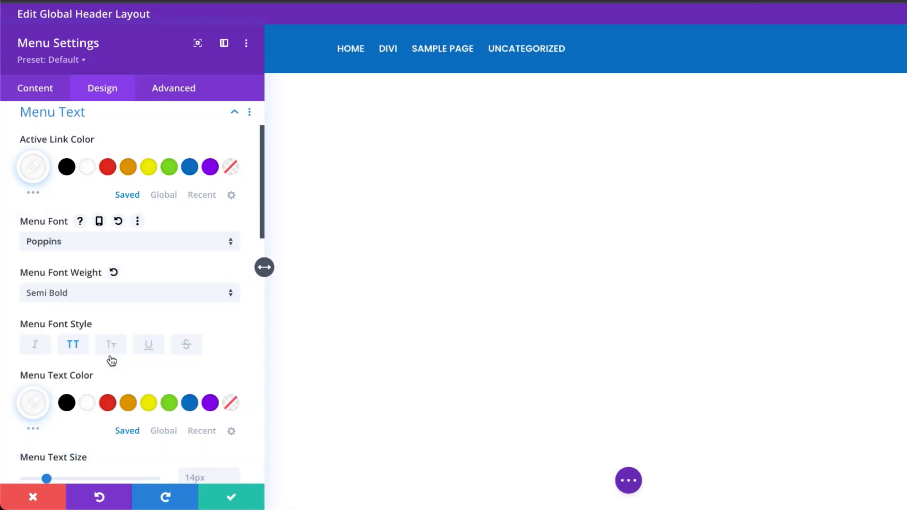
scroll(113, 358, "down", 2)
double_click(233, 372)
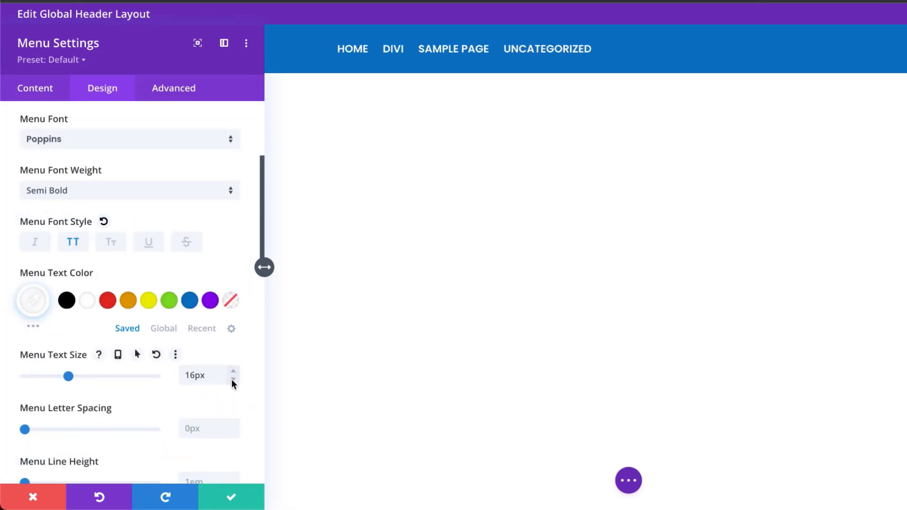
left_click(232, 379)
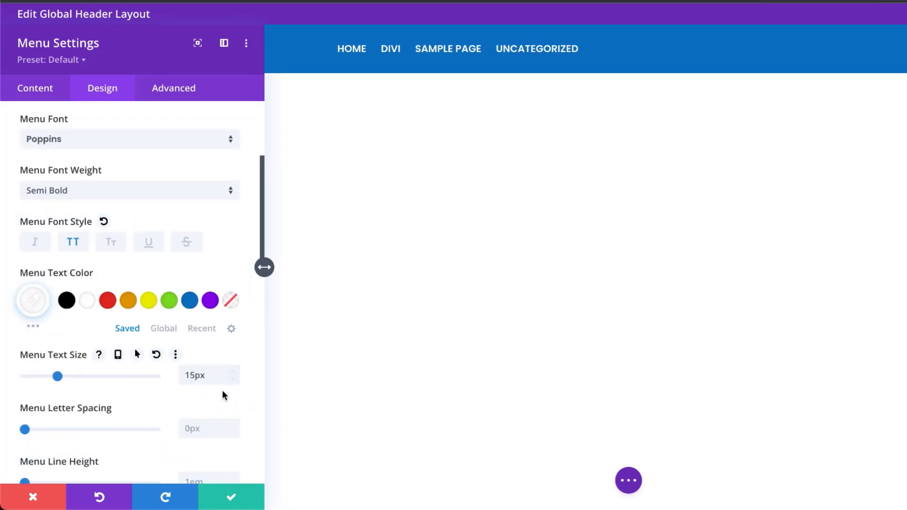
scroll(222, 390, "down", 1)
left_click(234, 390)
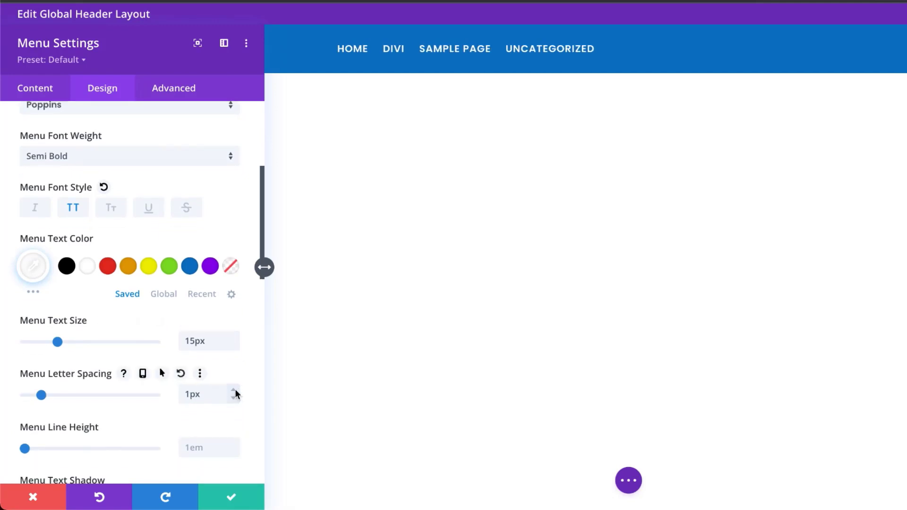
left_click(231, 498)
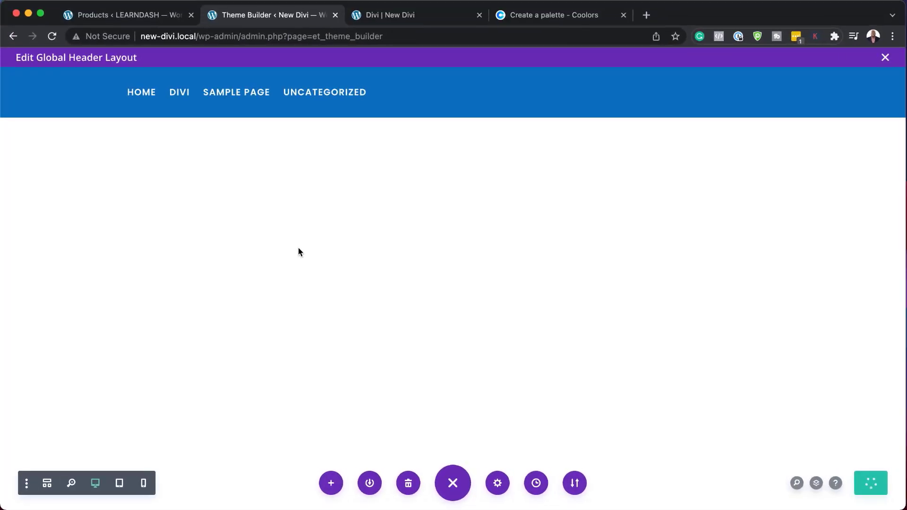
- Close the header editor, save the Theme Builder changes, and view the live front page
left_click(885, 58)
left_click(186, 98)
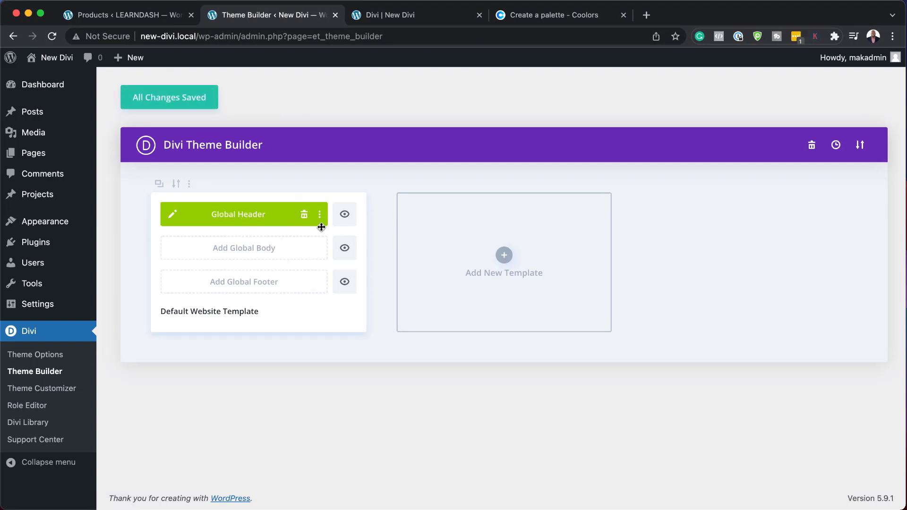
left_click(418, 16)
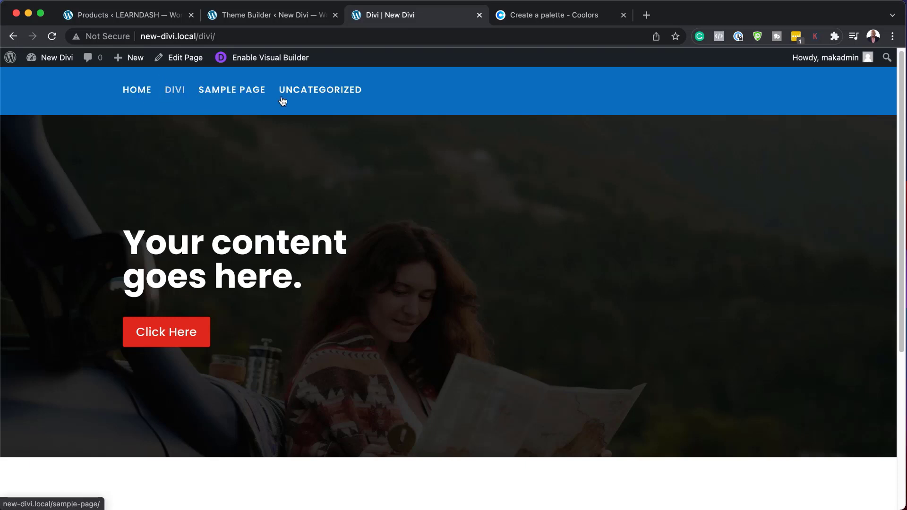
scroll(625, 233, "down", 5)
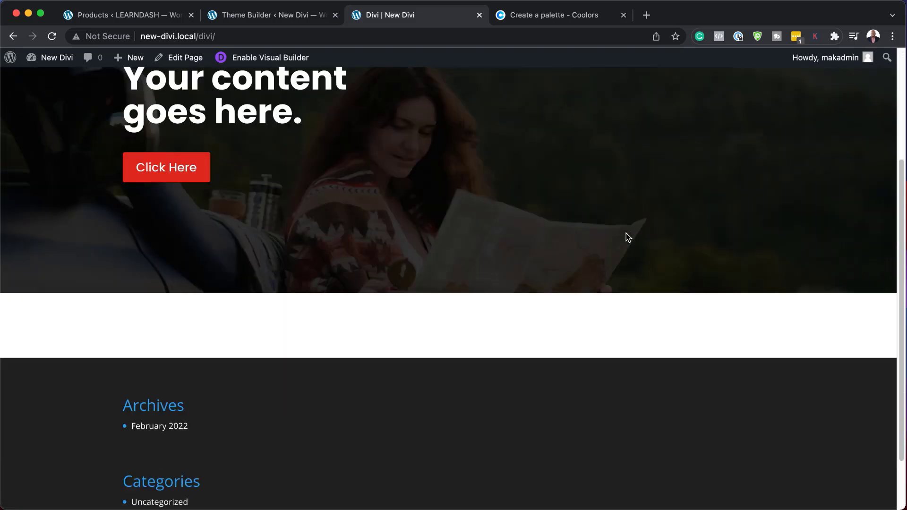
scroll(625, 233, "up", 5)
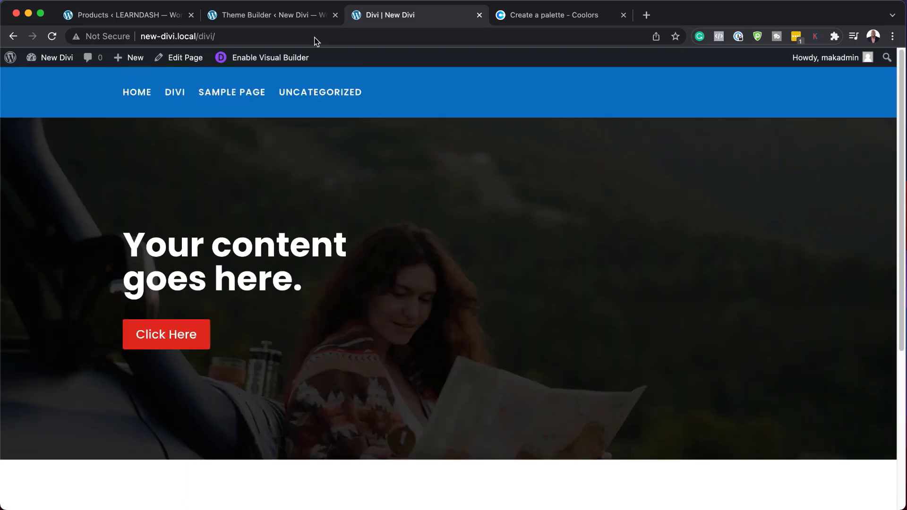
left_click(279, 14)
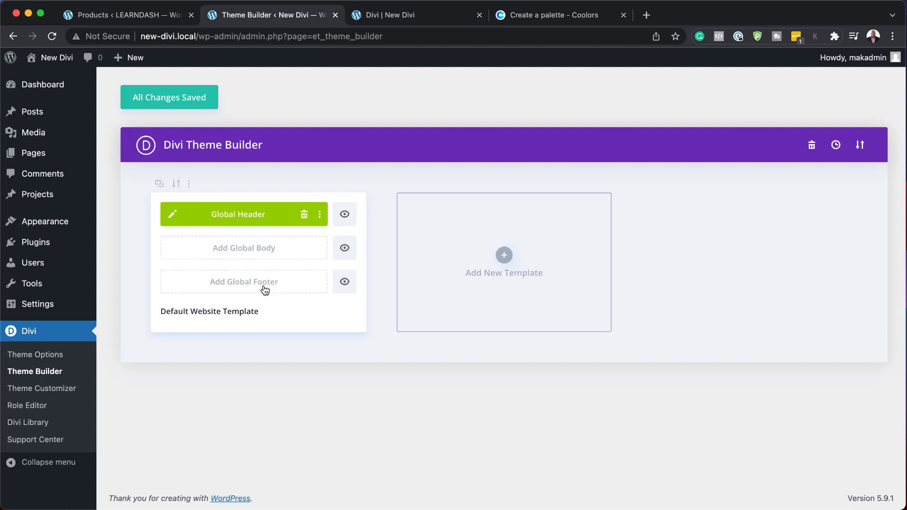
left_click(405, 18)
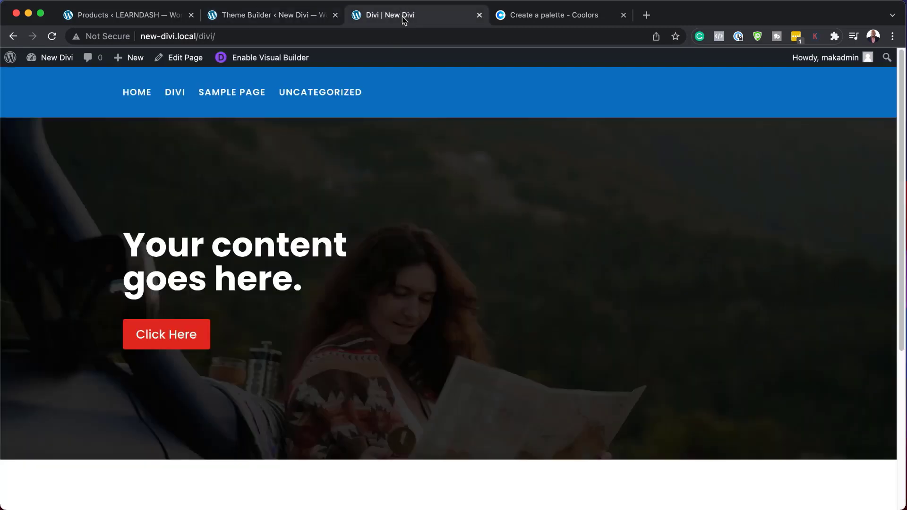
scroll(354, 302, "down", 5)
scroll(358, 319, "up", 5)
- Create a new Theme Builder template assigned to the 404 Page
left_click(283, 15)
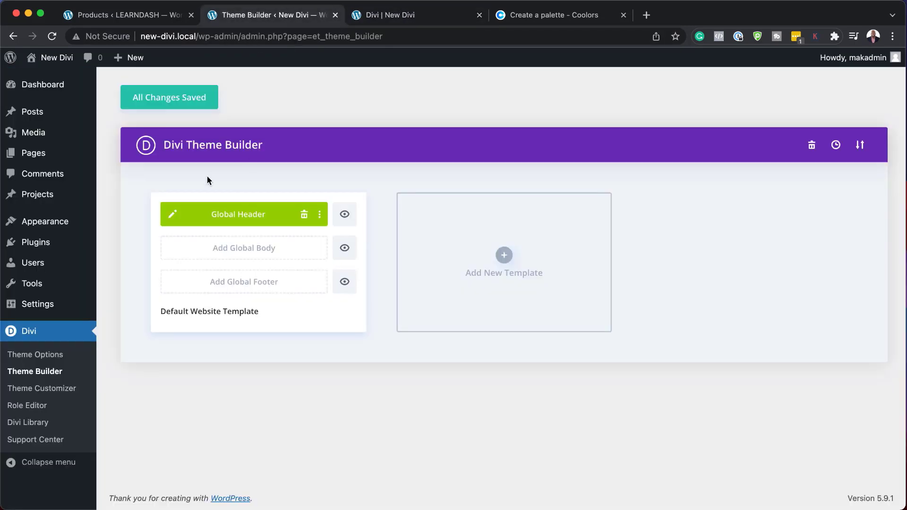
left_click(504, 257)
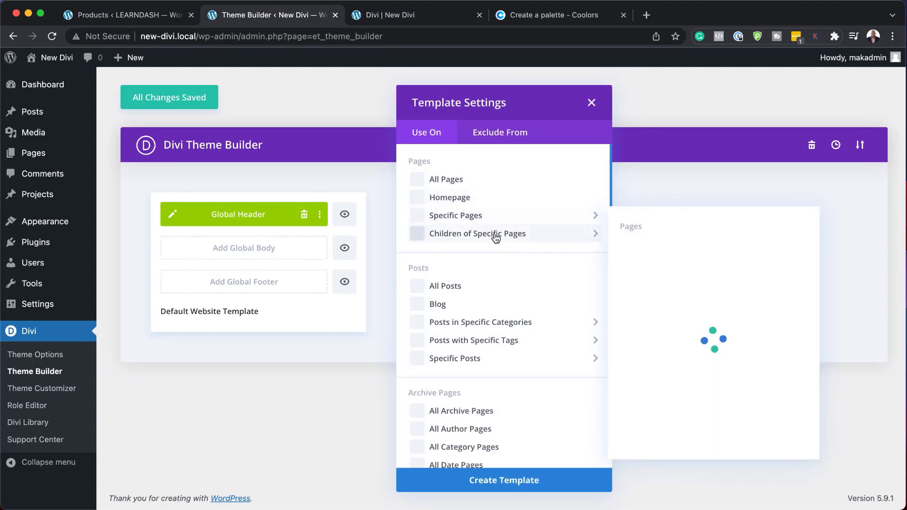
scroll(493, 245, "down", 7)
scroll(494, 262, "down", 2)
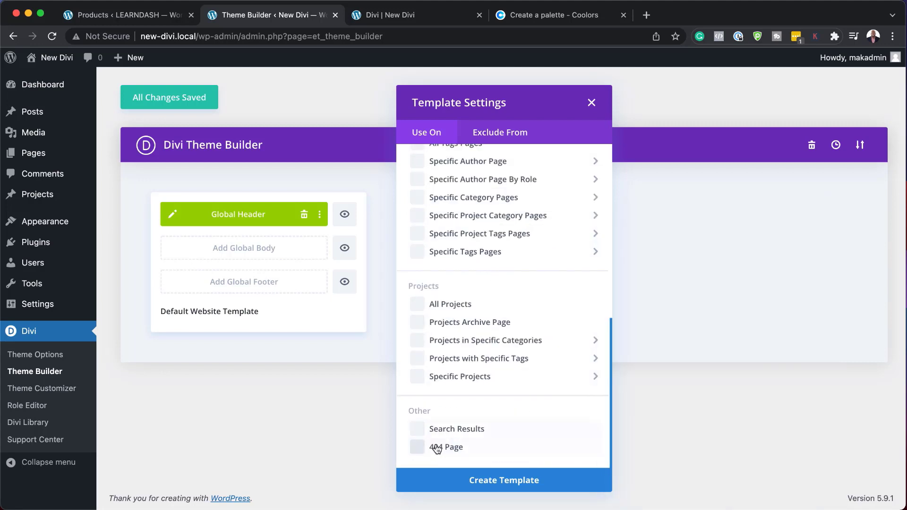
left_click(418, 448)
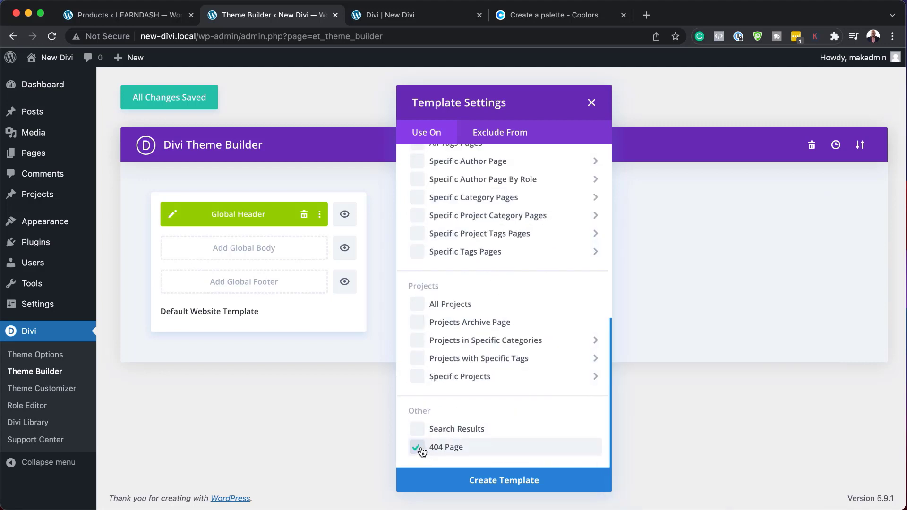
left_click(499, 482)
mouse_move(521, 203)
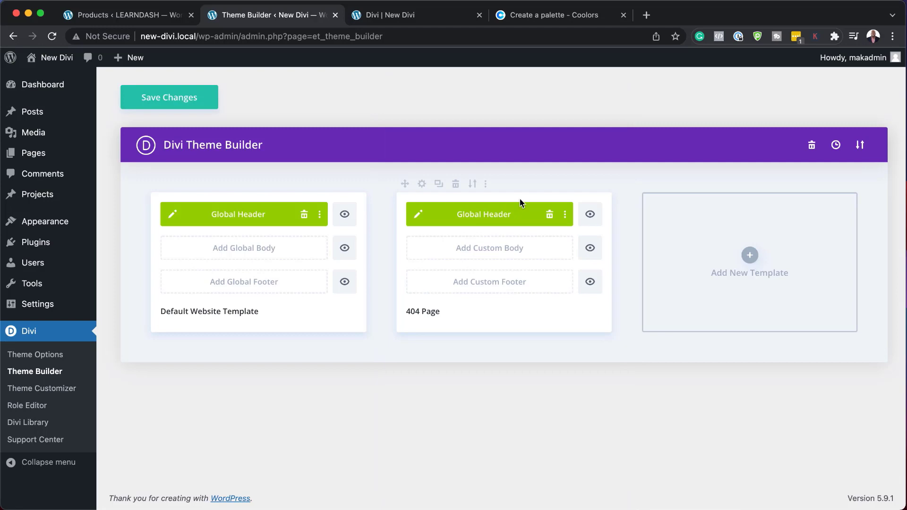